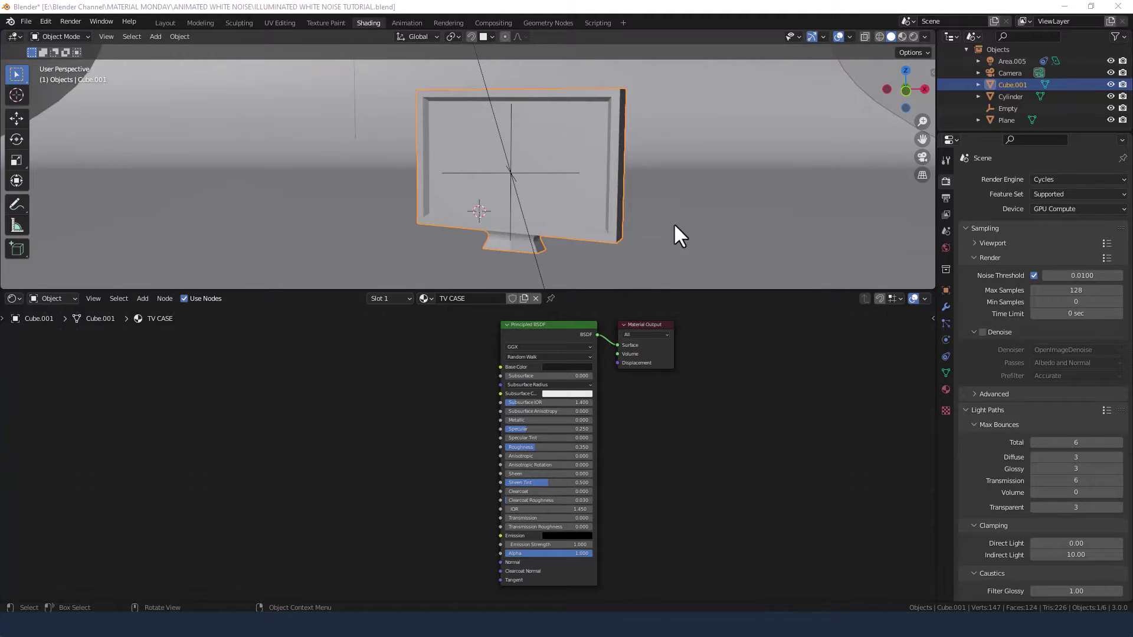
# Step: Display the scene in rendered shading and add a new material in a second slot on the TV object
pyautogui.click(913, 37)
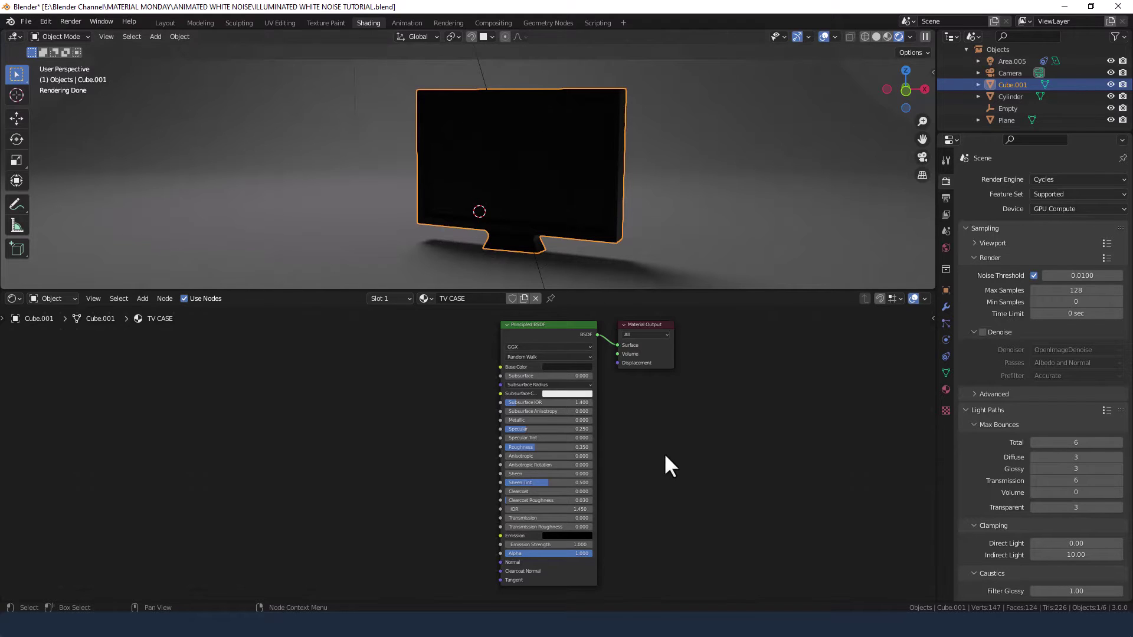
pyautogui.click(946, 389)
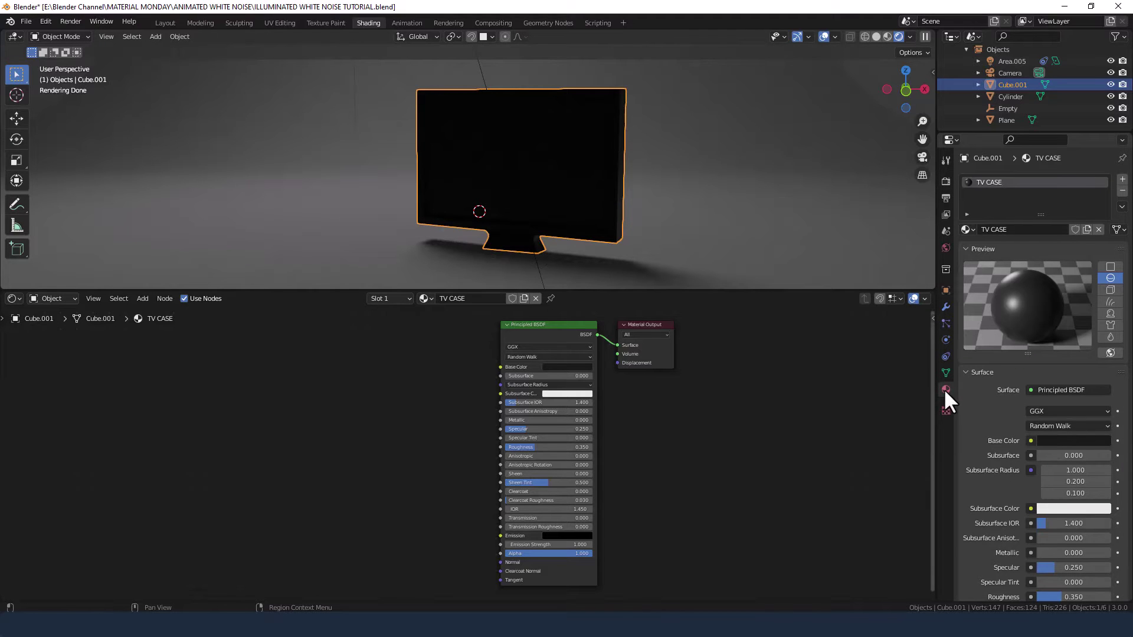
pyautogui.click(1121, 180)
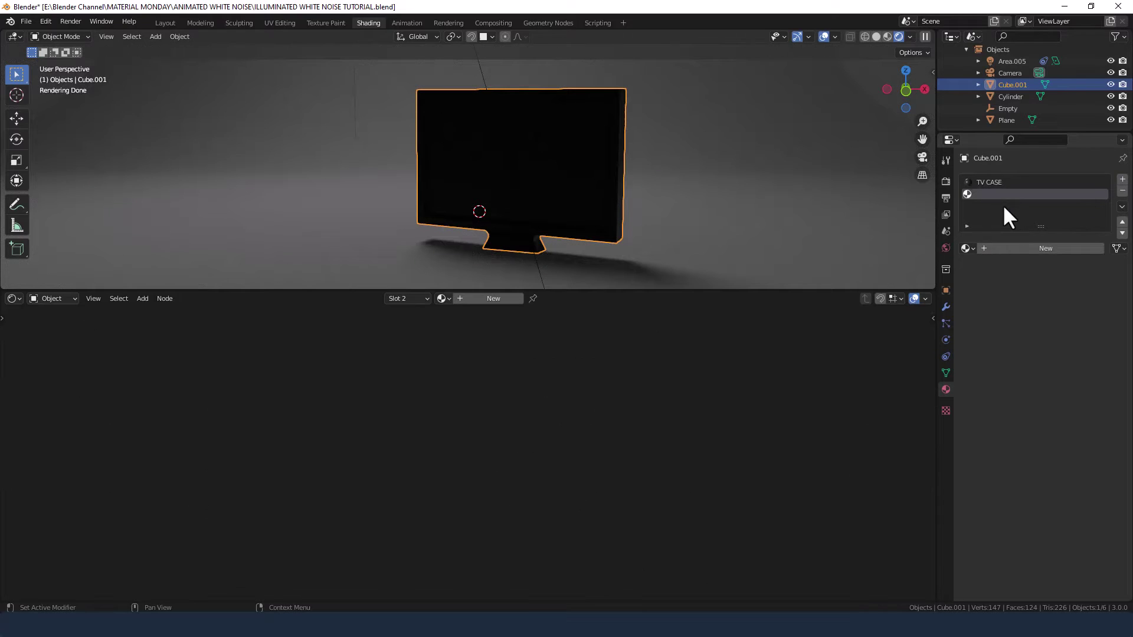
pyautogui.click(1043, 248)
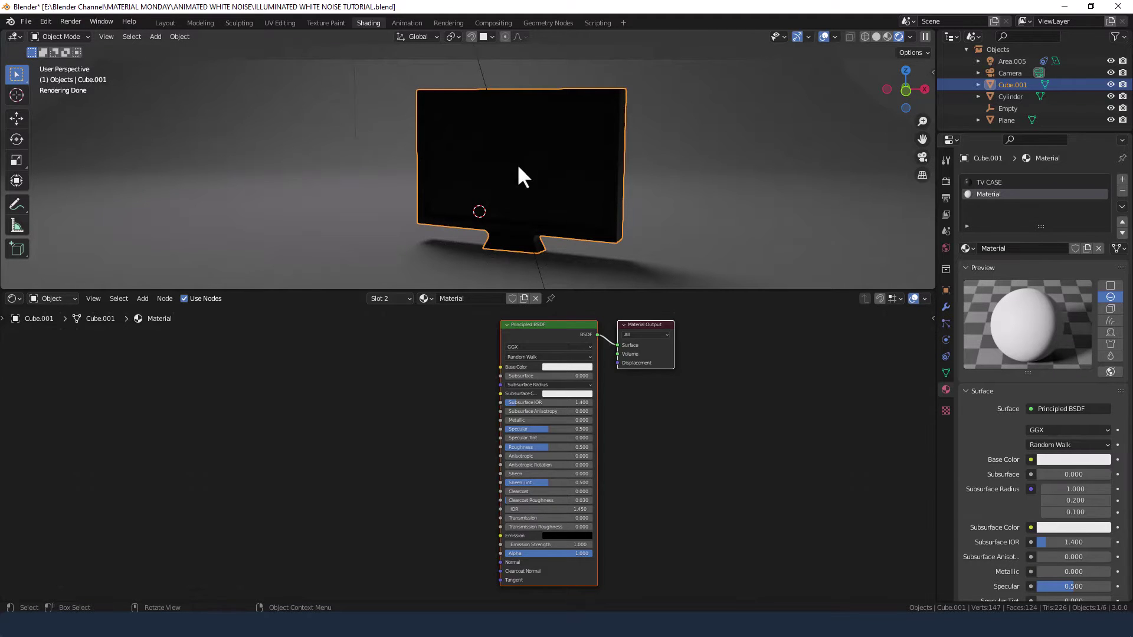
# Step: In Edit Mode with face selection, assign the new second-slot material to the TV's front screen face
pyautogui.press('Tab')
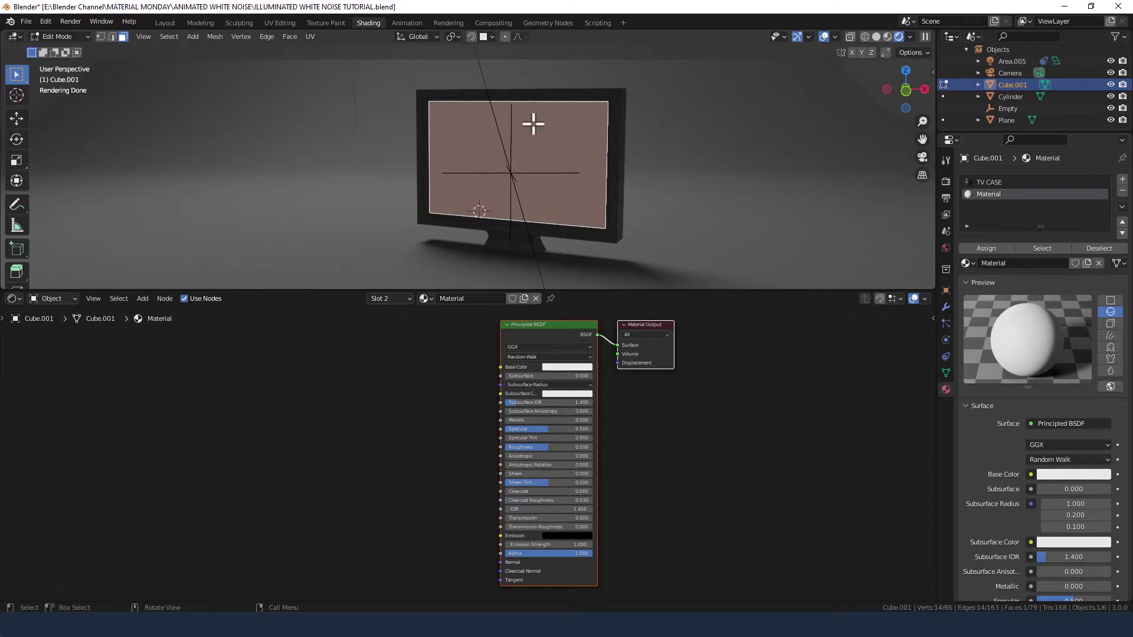
pyautogui.click(103, 38)
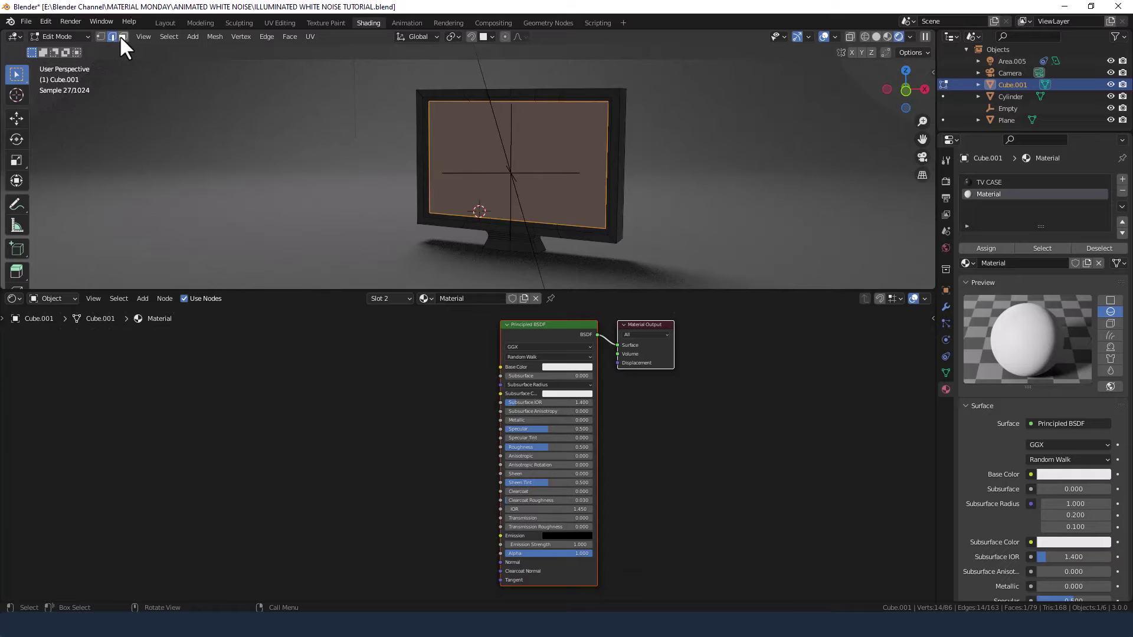
pyautogui.click(123, 37)
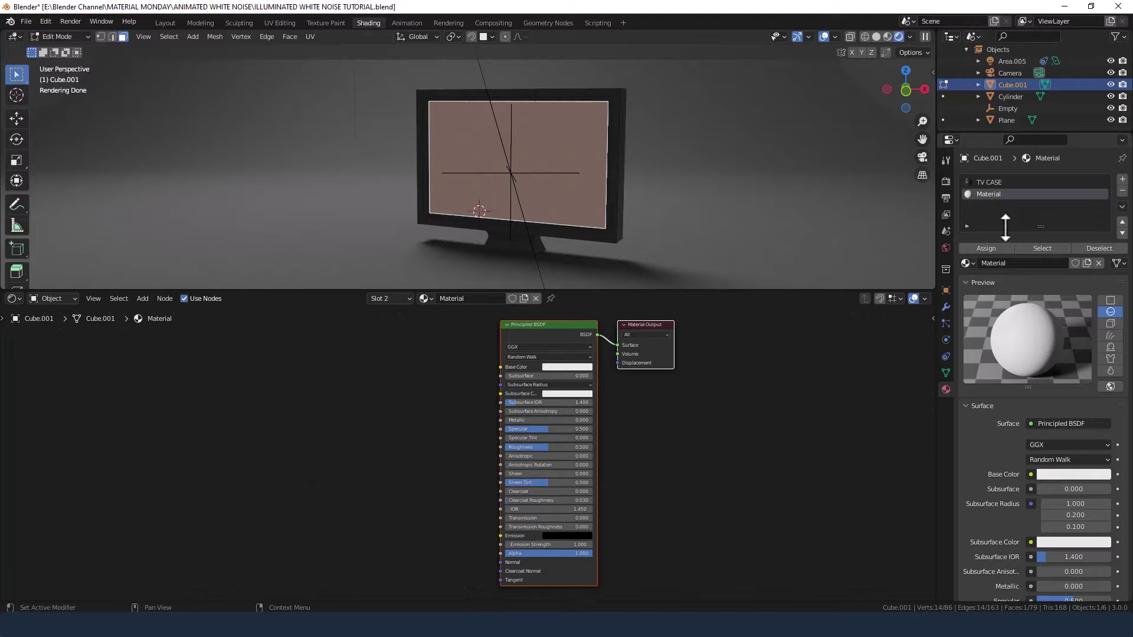
pyautogui.click(994, 247)
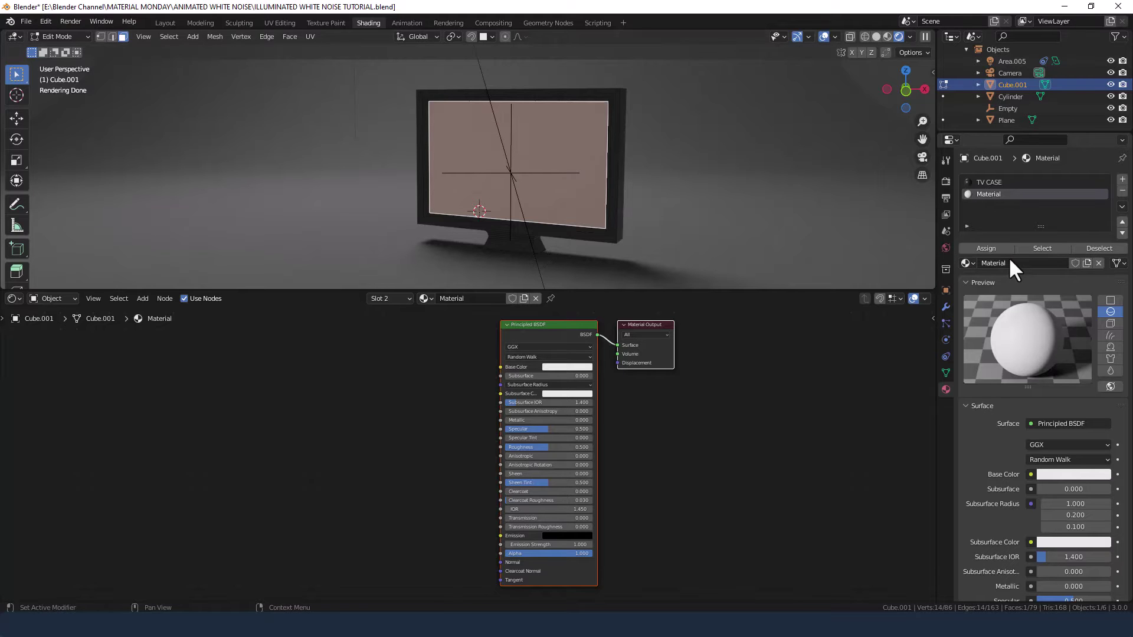
# Step: Rename the new material SCREEN and return to Object Mode
pyautogui.click(986, 190)
pyautogui.doubleClick(986, 192)
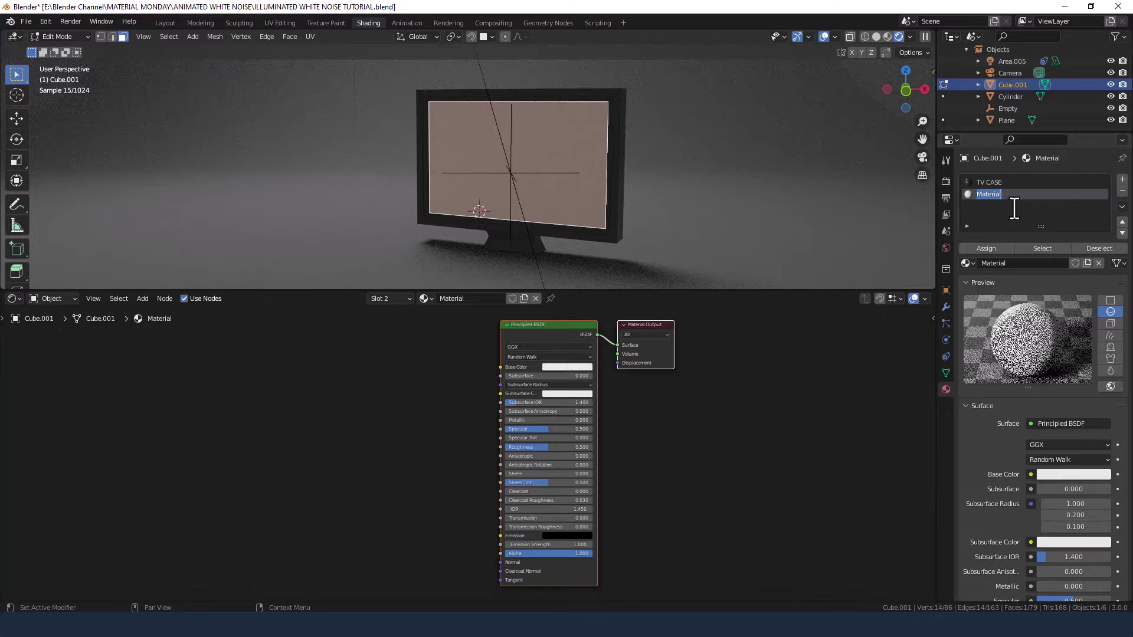
pyautogui.write('SCRE')
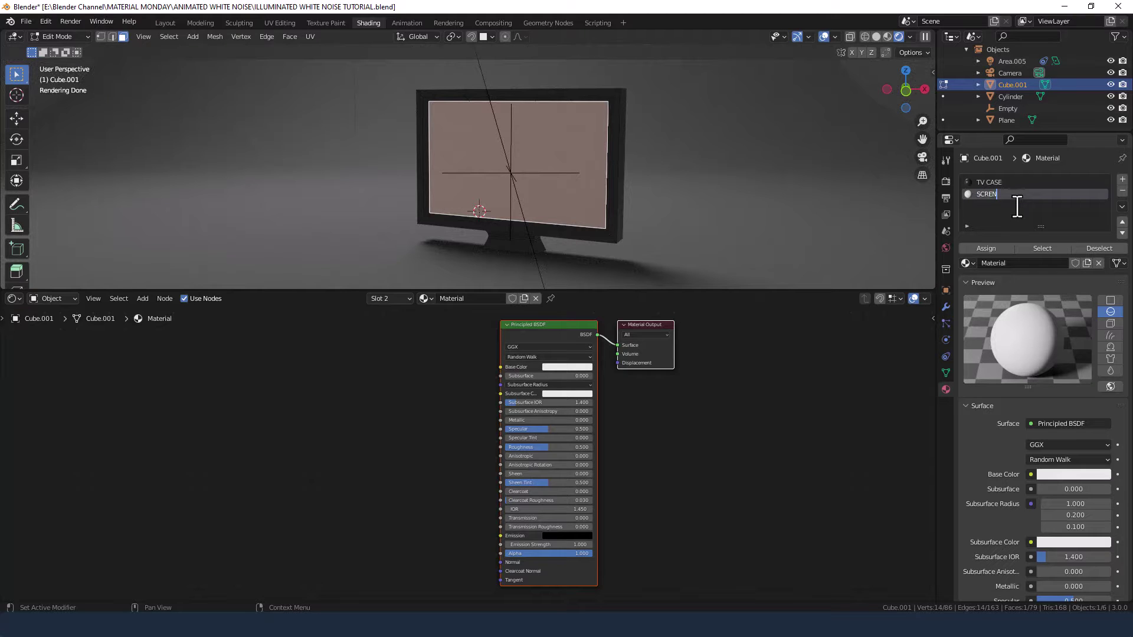
pyautogui.write('EN')
pyautogui.press('Return')
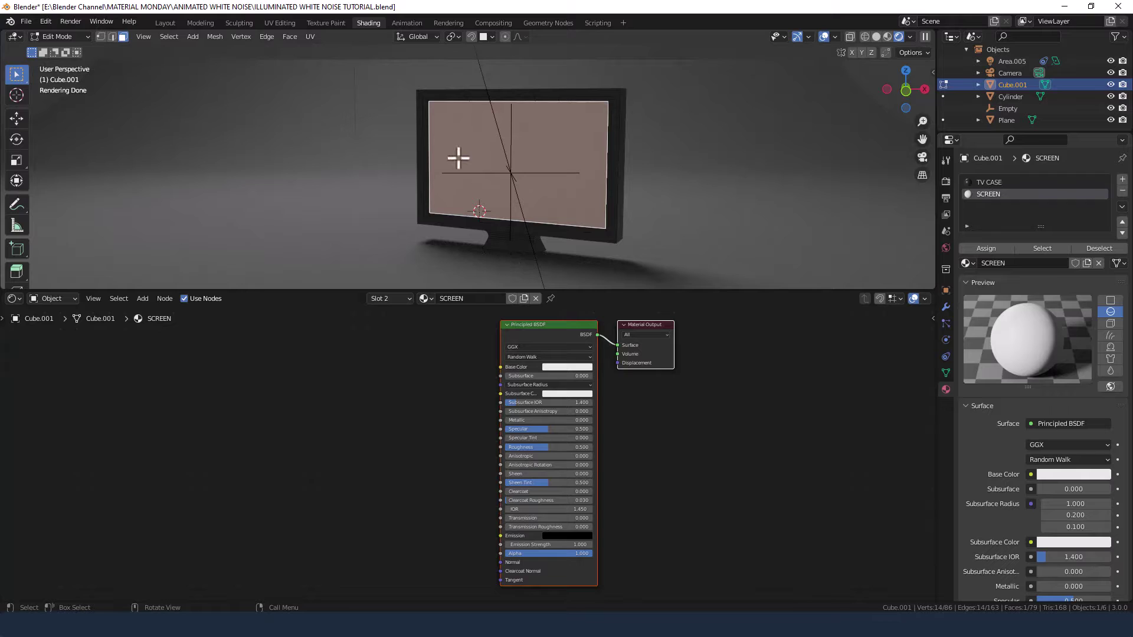
pyautogui.press('Tab')
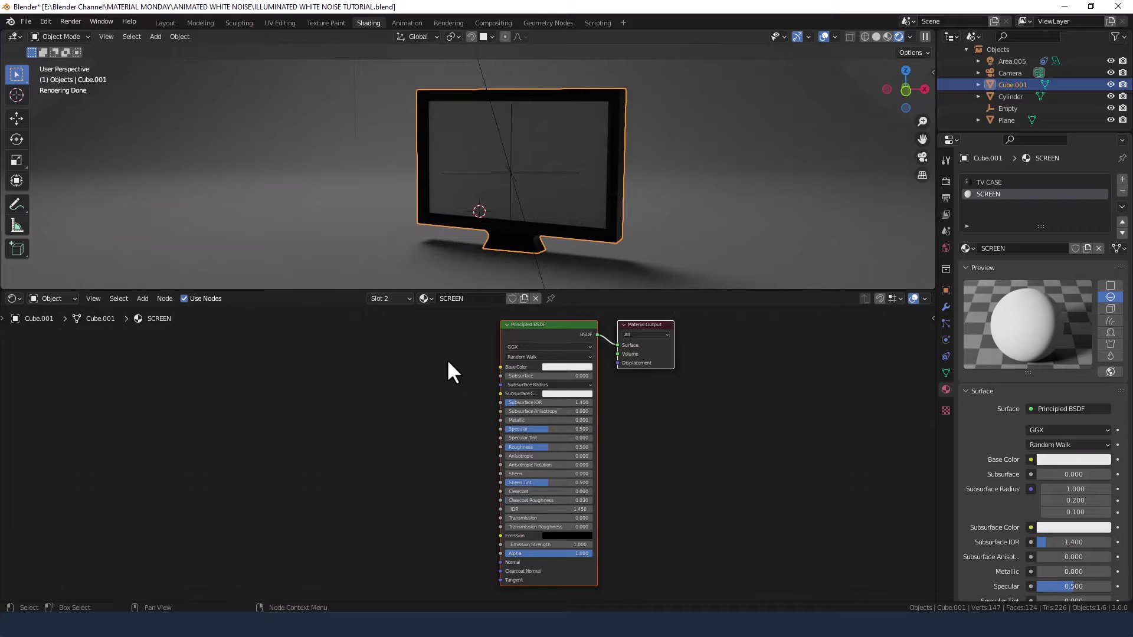
# Step: Replace the SCREEN material's default Principled BSDF and Material Output nodes with a Light Output node
pyautogui.moveTo(419, 332); pyautogui.dragTo(738, 466)
pyautogui.press('x')
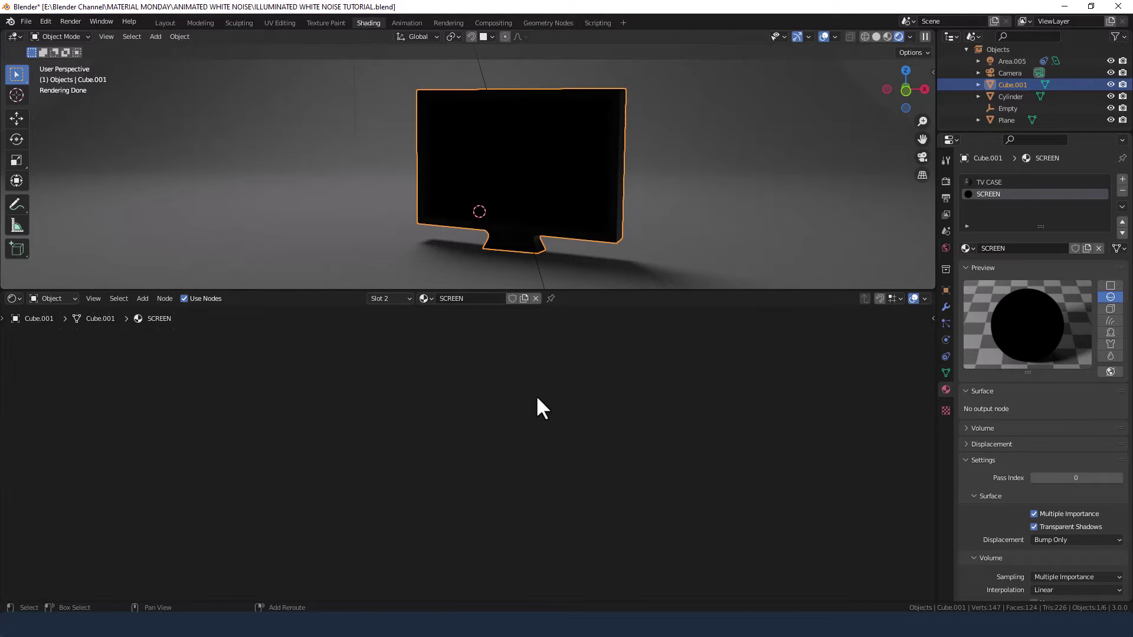
pyautogui.hotkey('shift', 'a')
pyautogui.click(537, 397)
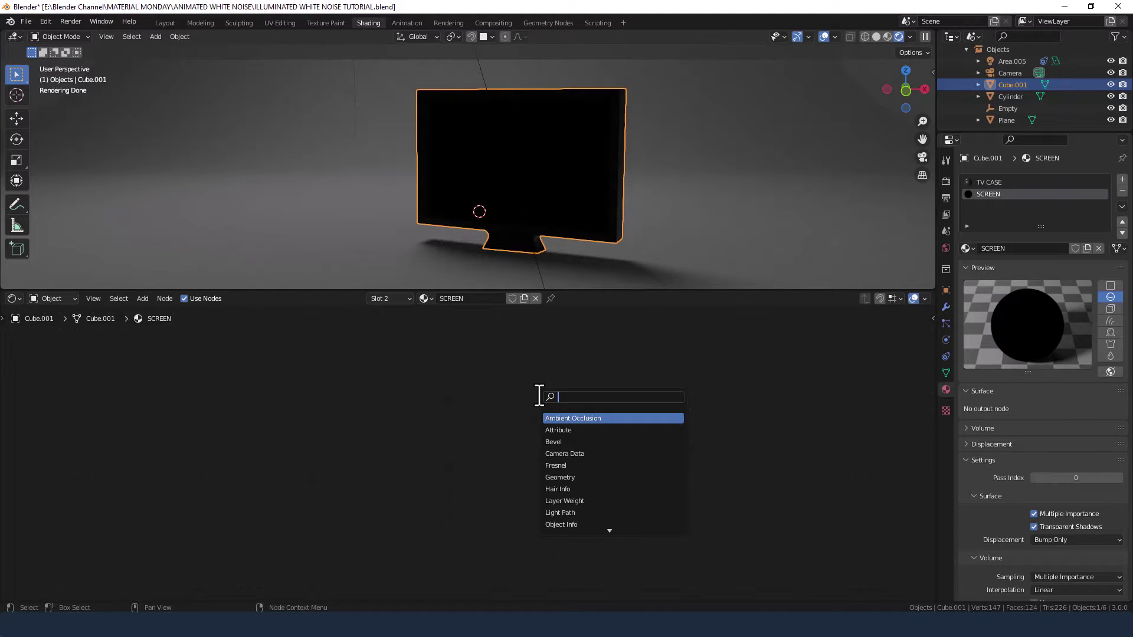
pyautogui.write('LIGHT')
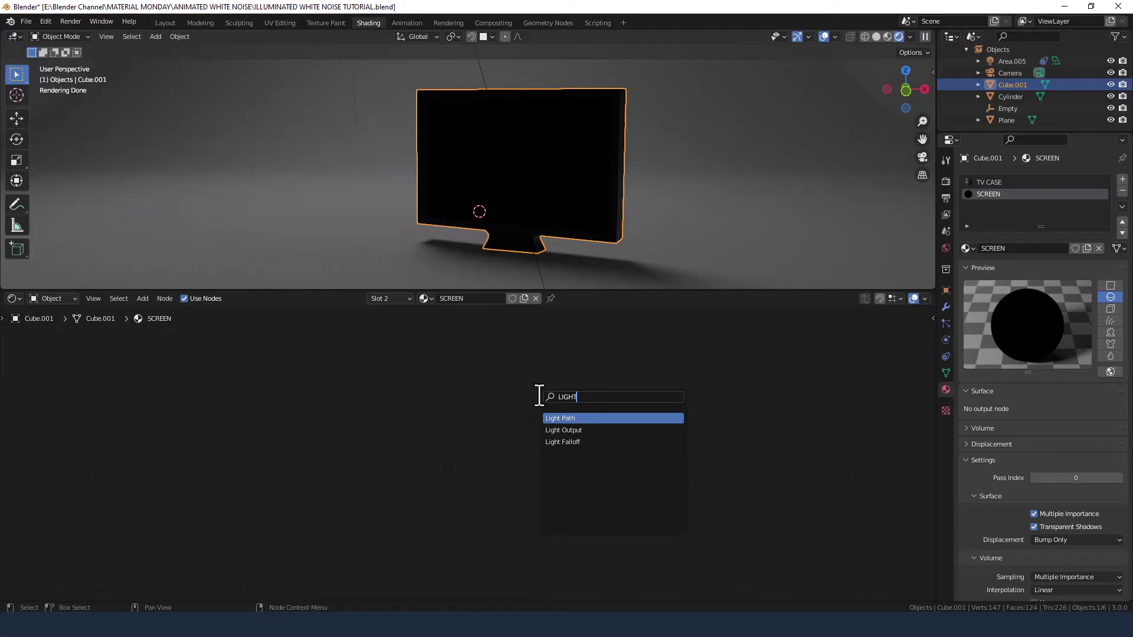
pyautogui.press('Down')
pyautogui.press('Return')
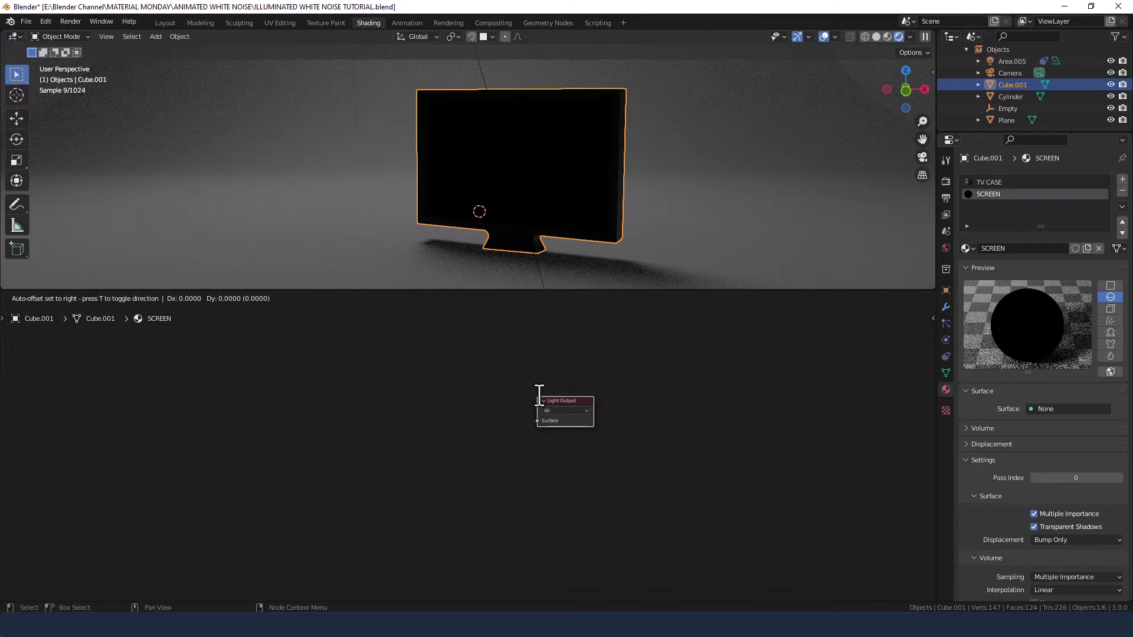
pyautogui.click(607, 367)
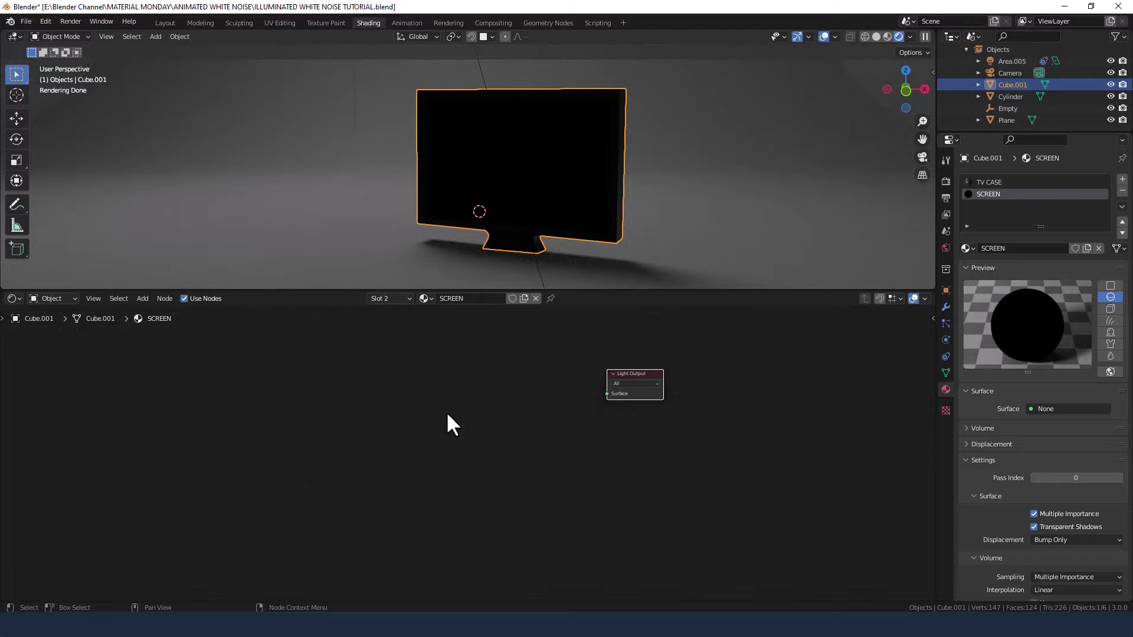
# Step: Add a Voronoi Texture node well before the Light Output node, leaving space between them
pyautogui.click(448, 423)
pyautogui.hotkey('shift', 'a')
pyautogui.click(448, 415)
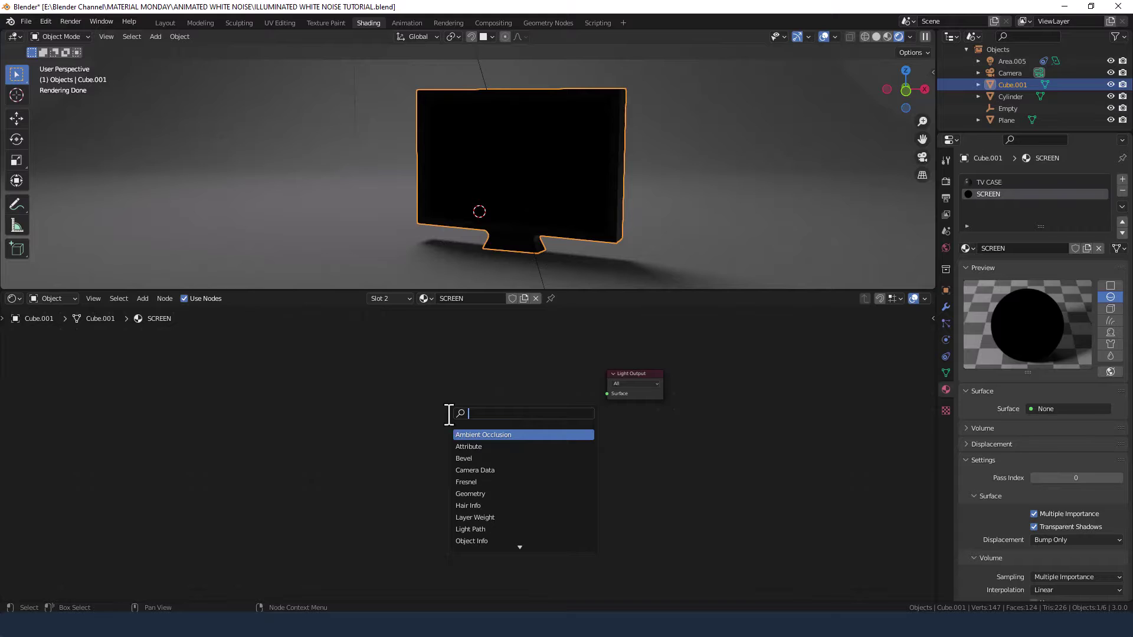
pyautogui.write('voronoi')
pyautogui.press('Return')
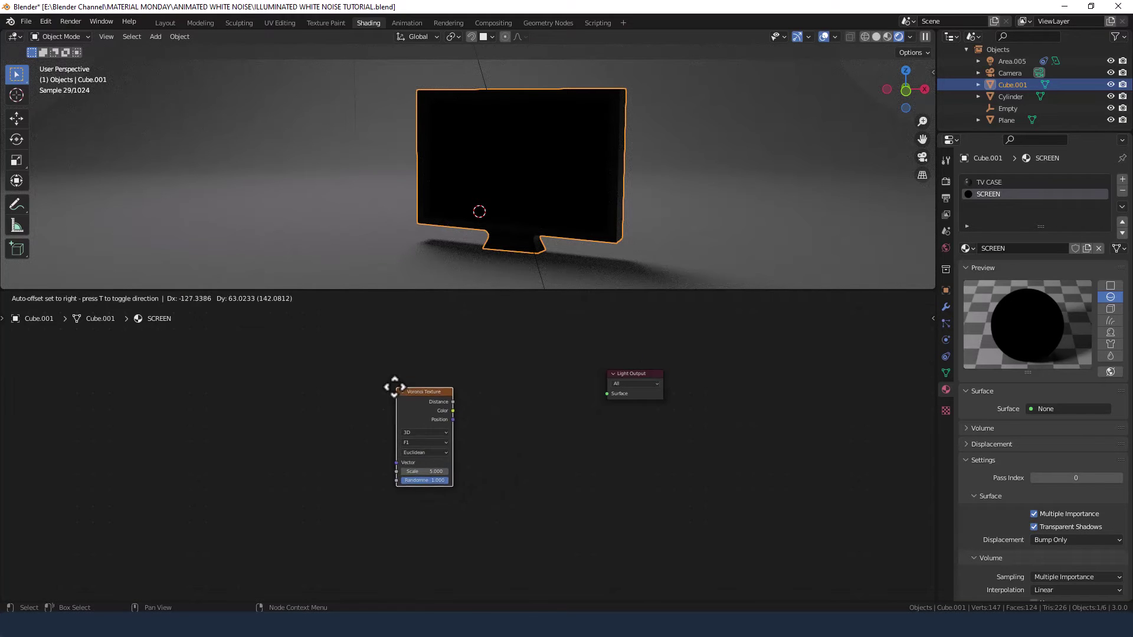
pyautogui.click(377, 373)
# Step: Add a White Noise Texture node directly after the Voronoi Texture node
pyautogui.hotkey('shift', 'a')
pyautogui.click(493, 414)
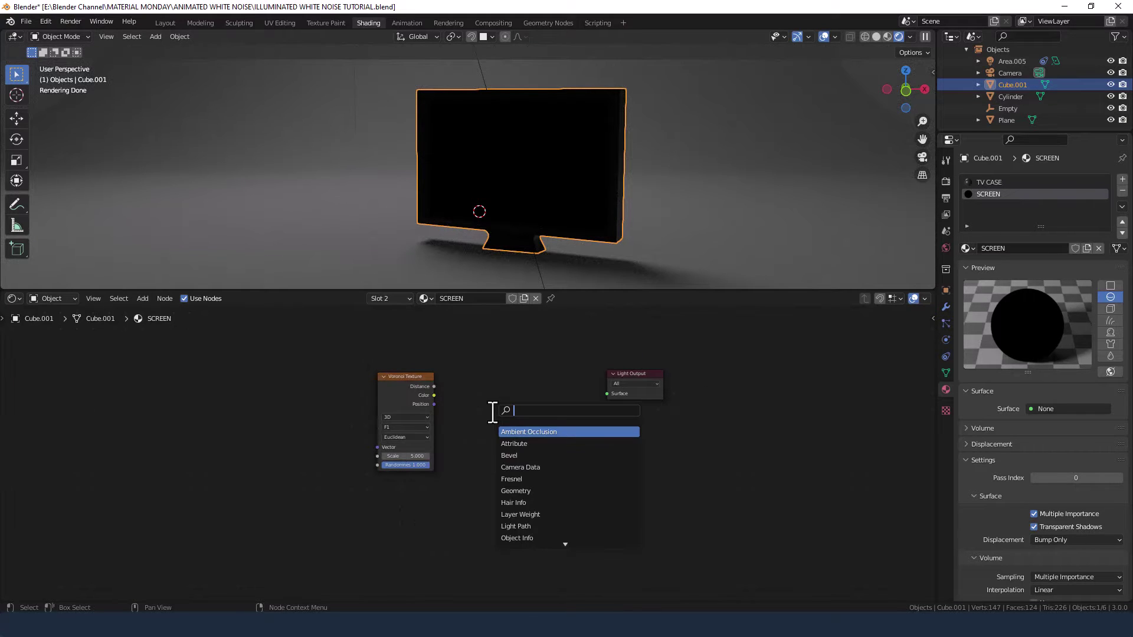
pyautogui.write('white')
pyautogui.press('Return')
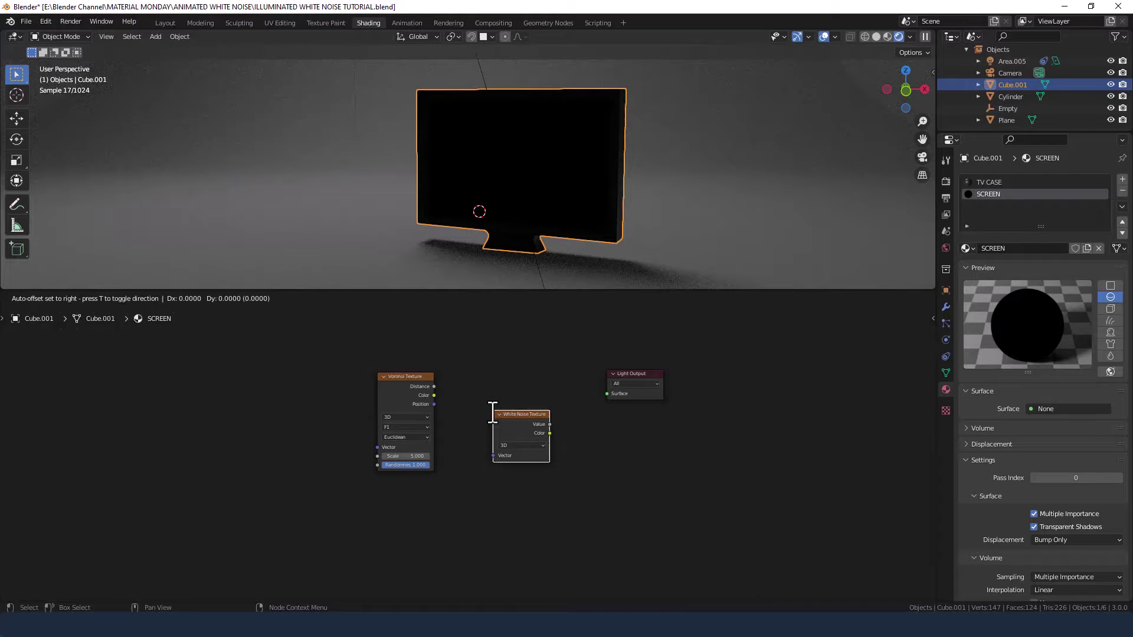
pyautogui.click(460, 373)
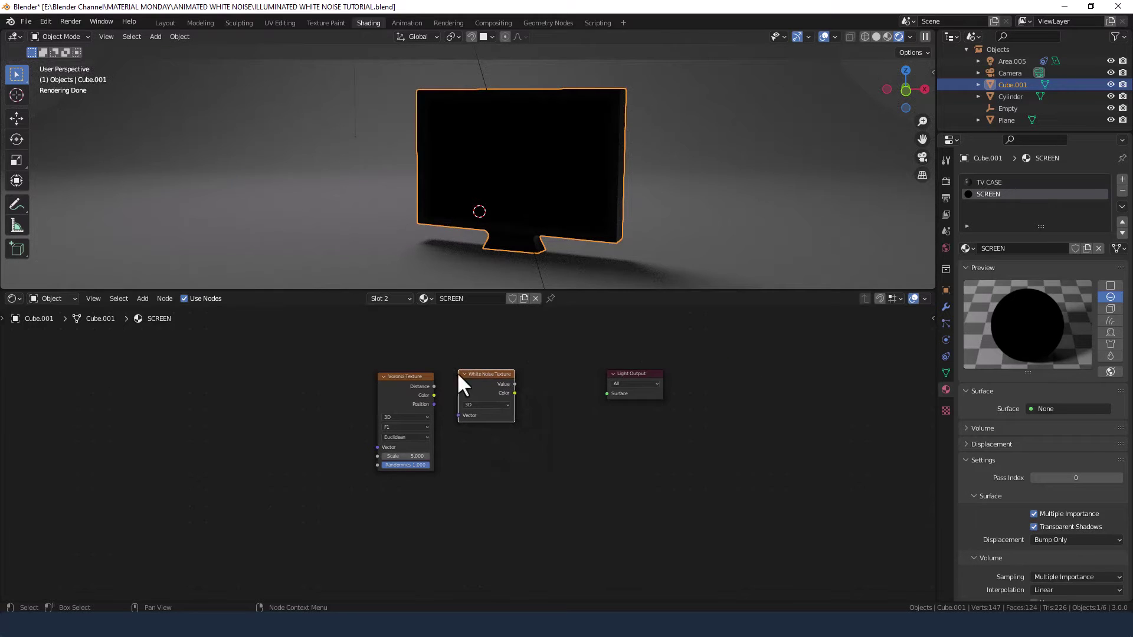
# Step: Add a ColorRamp node after the White Noise Texture and space it and the Light Output node out in a row
pyautogui.hotkey('shift', 'a')
pyautogui.click(560, 461)
pyautogui.write('COLO')
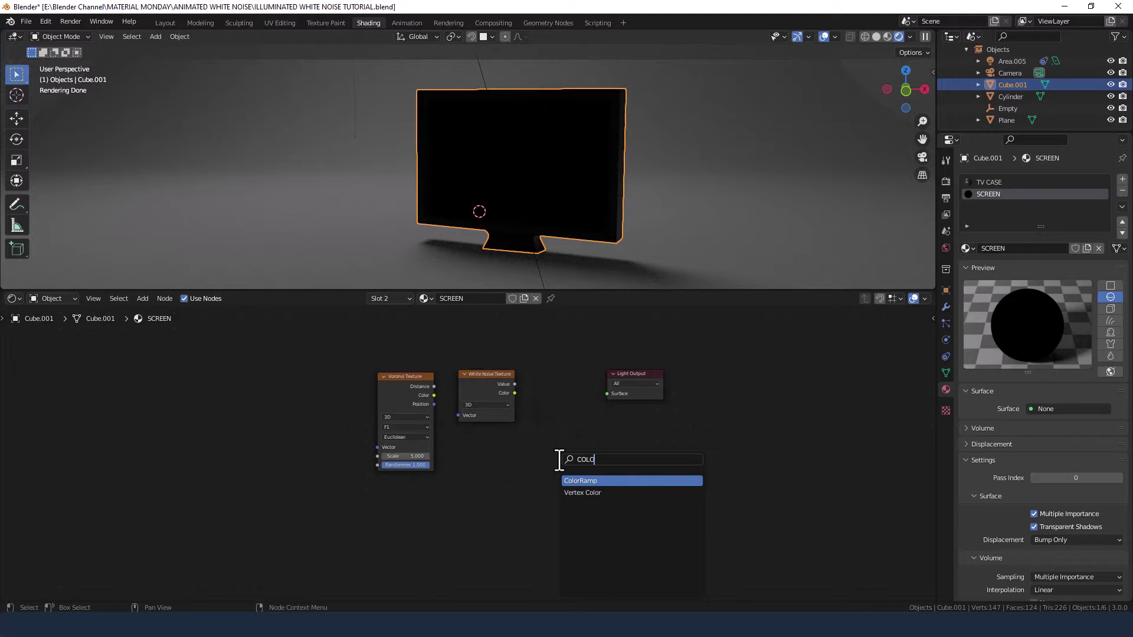
pyautogui.press('Return')
pyautogui.click(537, 386)
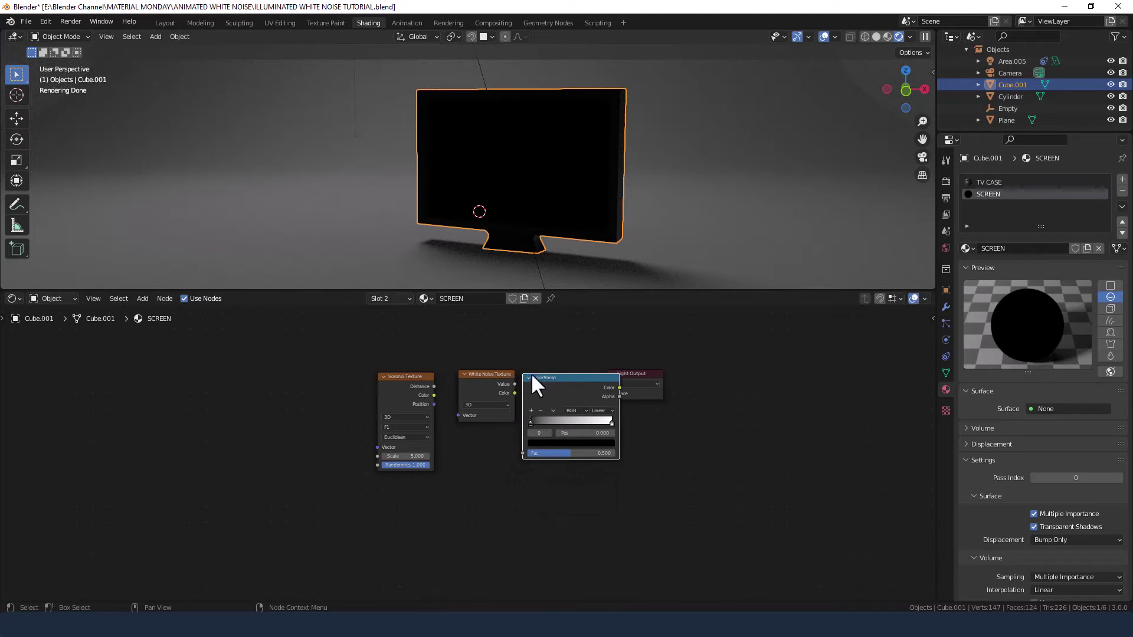
pyautogui.moveTo(637, 381); pyautogui.dragTo(694, 385)
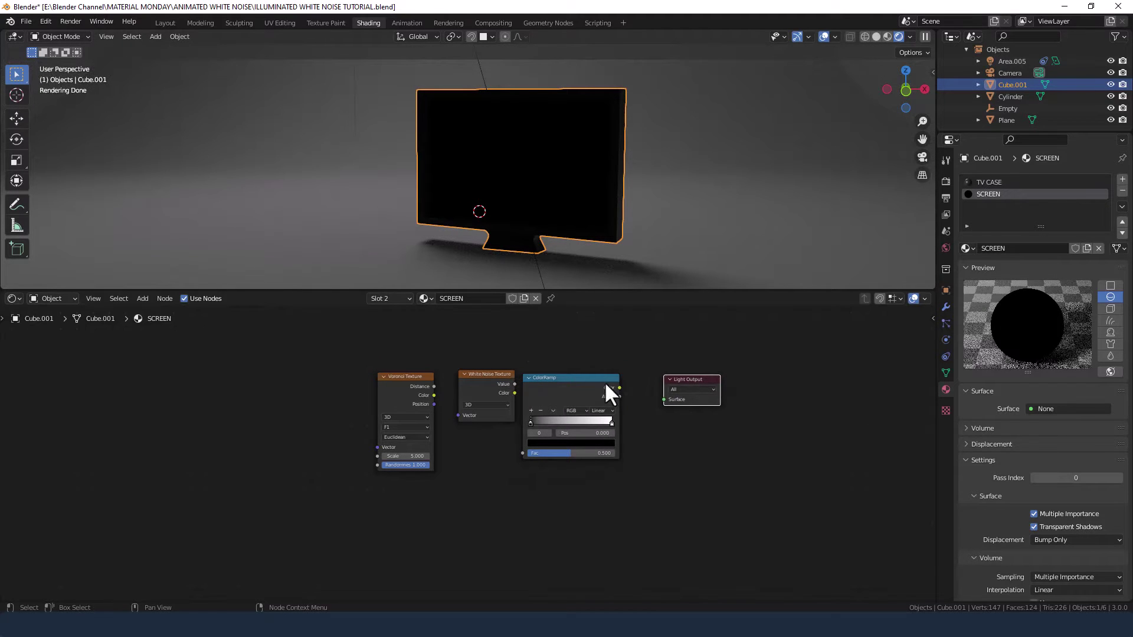
pyautogui.click(622, 384)
pyautogui.moveTo(594, 384); pyautogui.dragTo(617, 381)
pyautogui.click(690, 393)
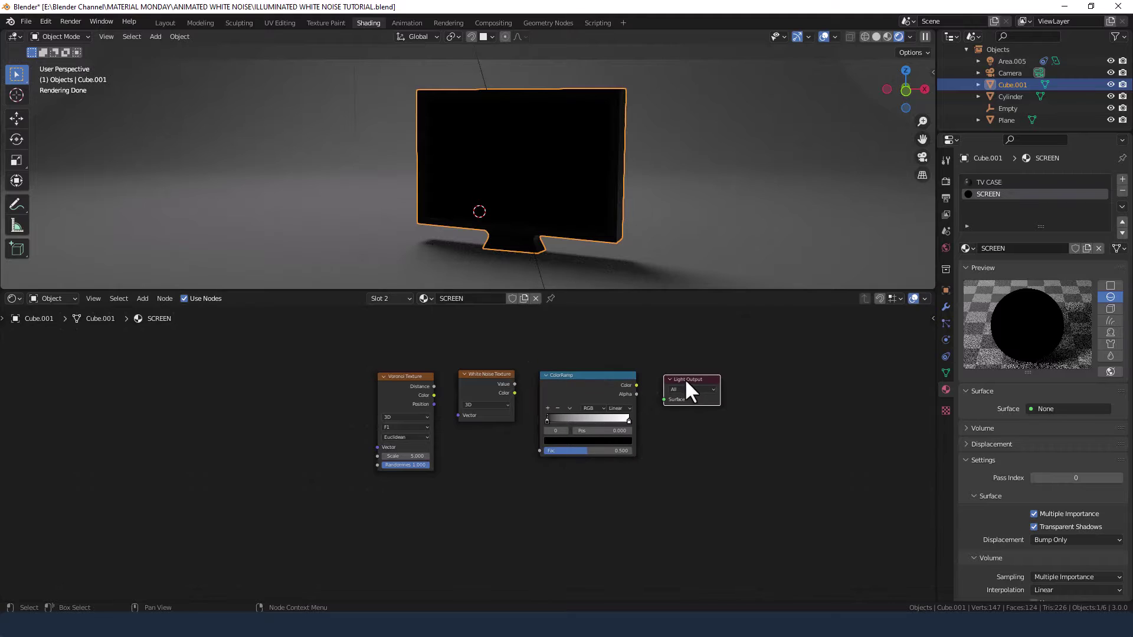
pyautogui.moveTo(686, 384); pyautogui.dragTo(684, 378)
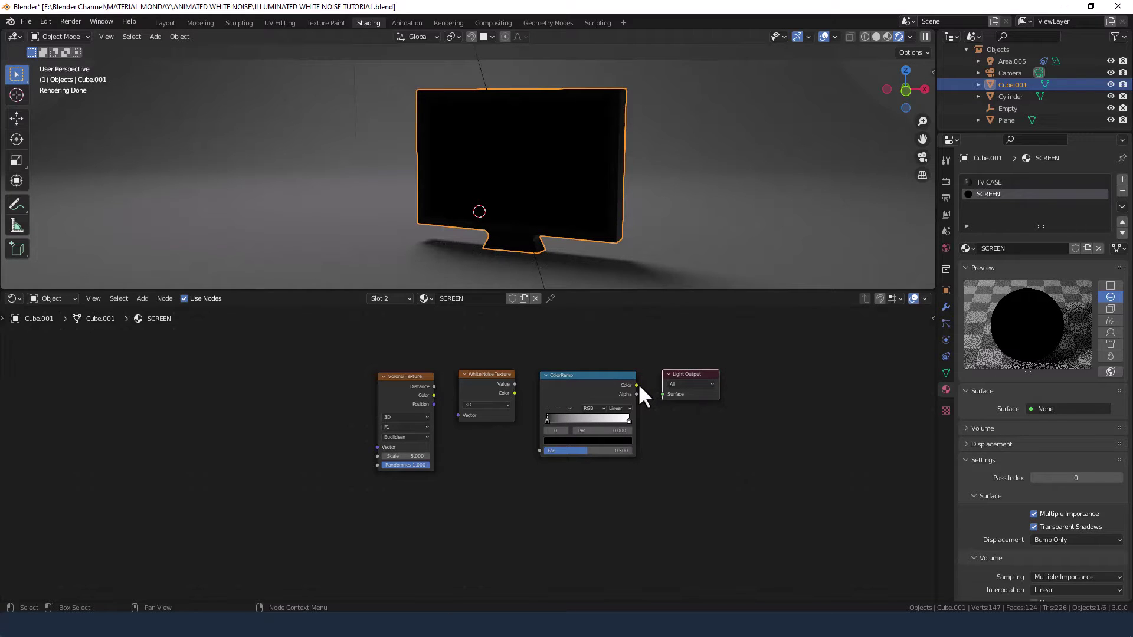
# Step: Link Voronoi Position to White Noise Vector, White Noise Value to ColorRamp Fac, and ColorRamp Color to Light Output Surface
pyautogui.moveTo(636, 384); pyautogui.dragTo(662, 394)
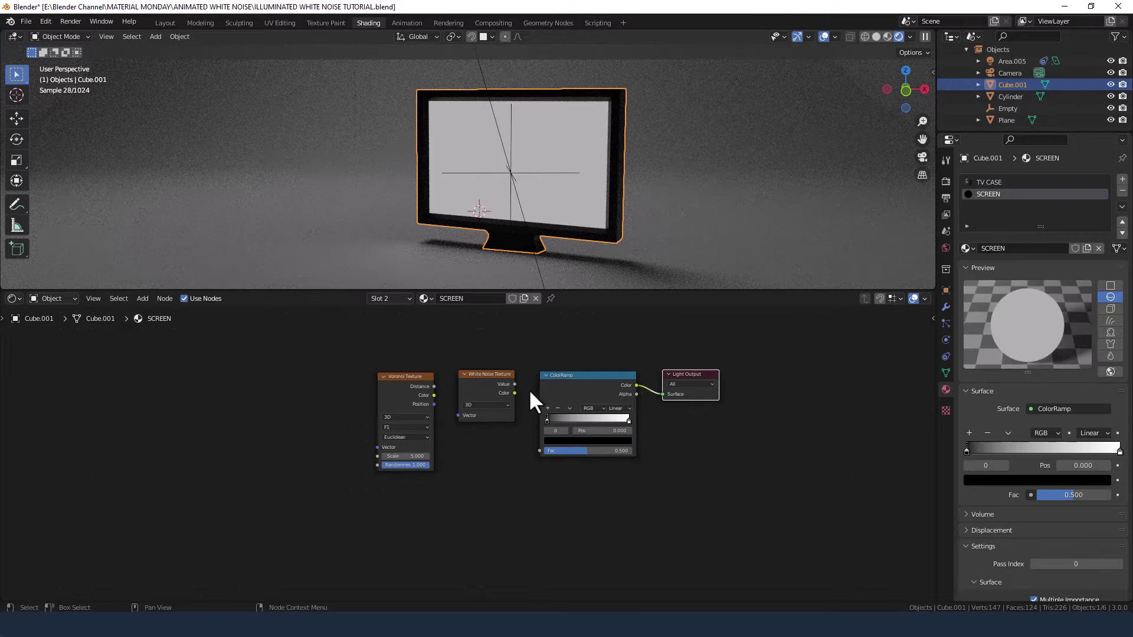
pyautogui.moveTo(514, 384); pyautogui.dragTo(529, 395)
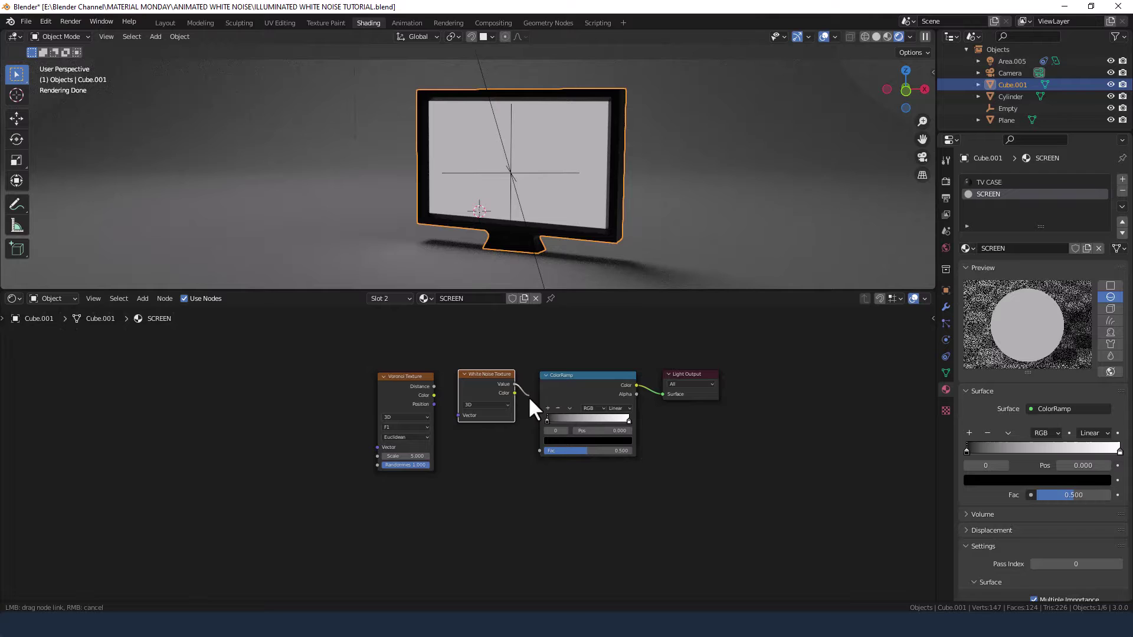
pyautogui.moveTo(543, 449); pyautogui.dragTo(543, 449)
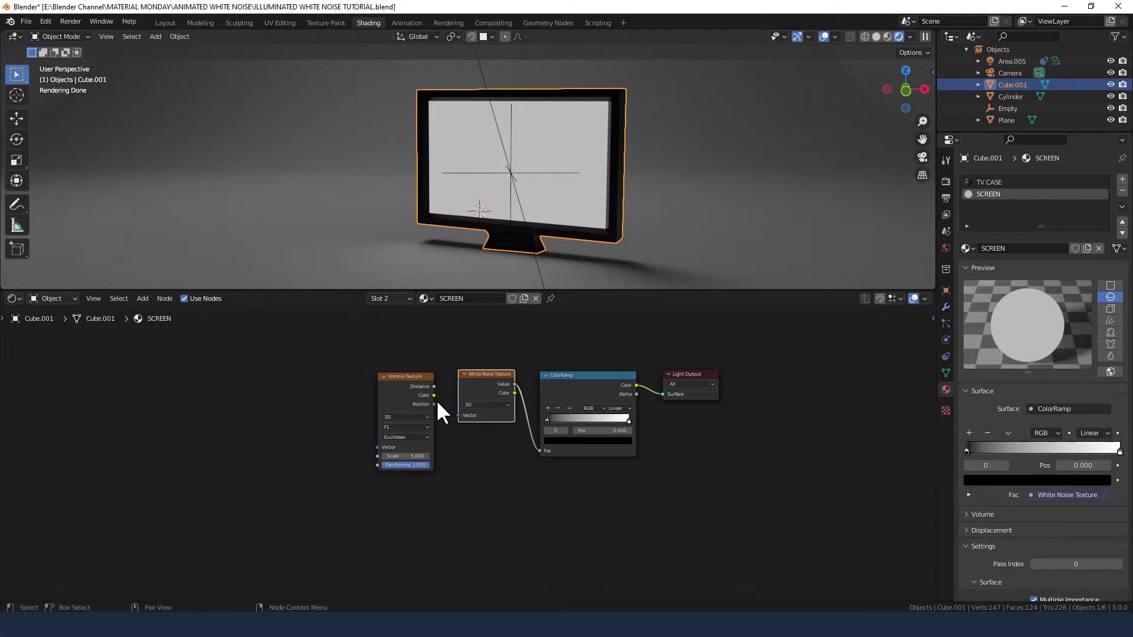
pyautogui.moveTo(435, 405); pyautogui.dragTo(489, 382)
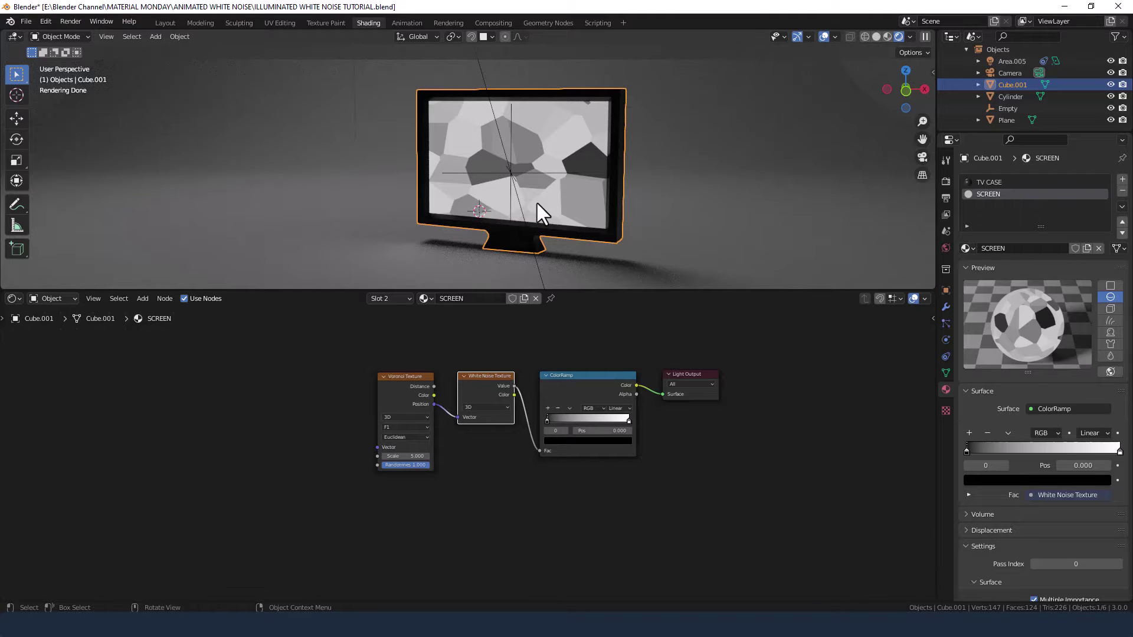
# Step: Set the Voronoi Texture's Randomness to 0 and its Scale to 100 for a fine square noise pattern
pyautogui.scroll(1, 537, 203)
pyautogui.moveTo(419, 464); pyautogui.dragTo(354, 465)
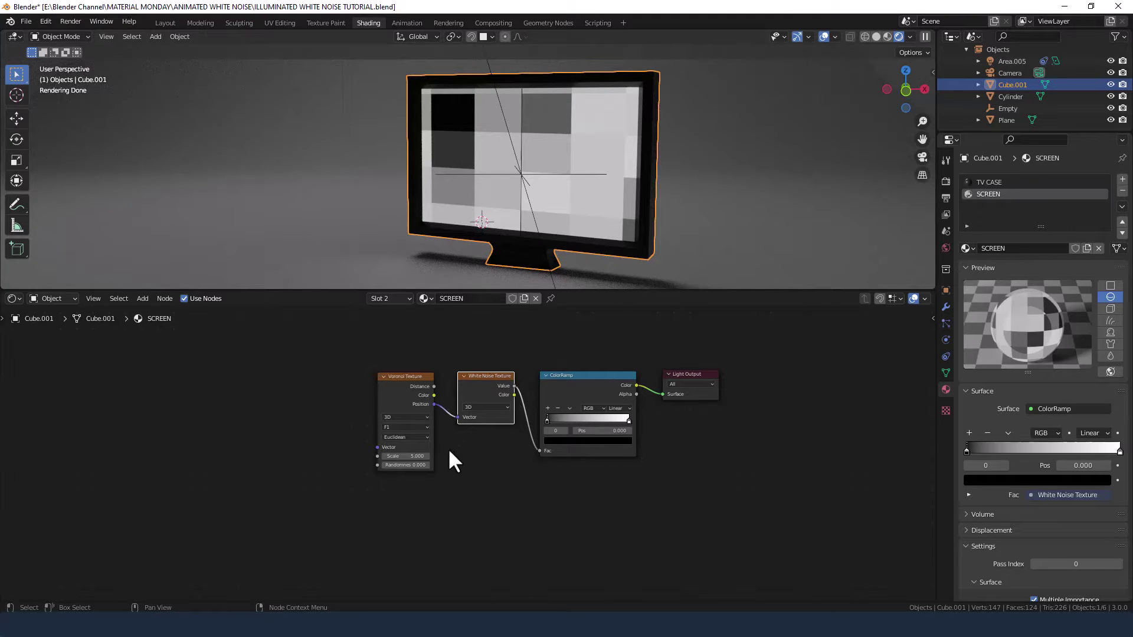
pyautogui.click(407, 457)
pyautogui.write('100')
pyautogui.press('Return')
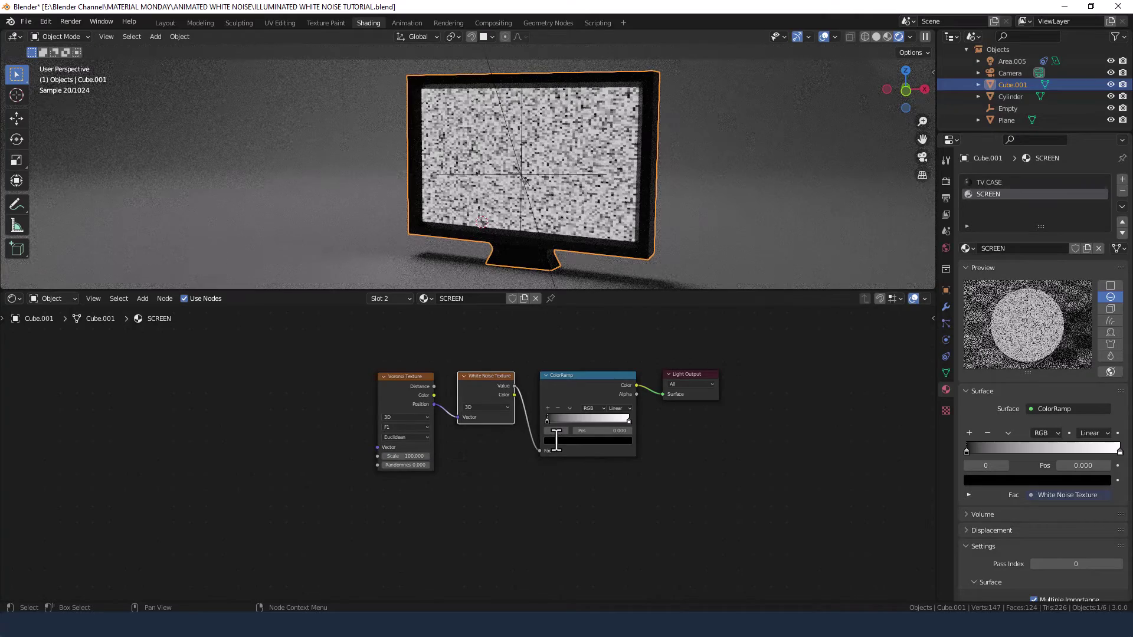
pyautogui.scroll(2, 599, 239)
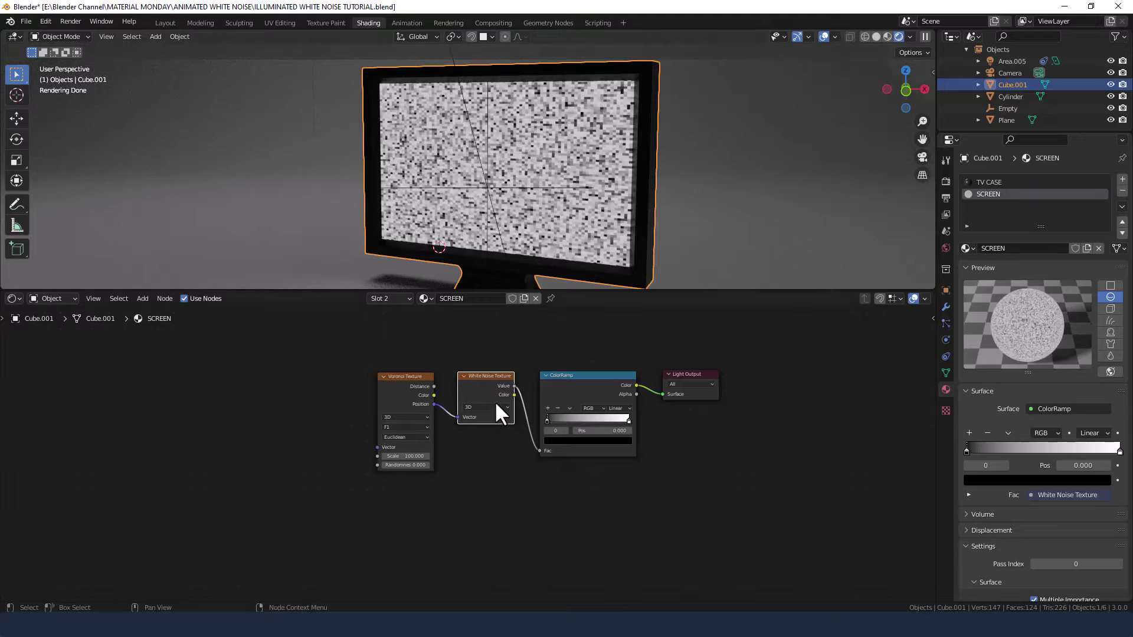
pyautogui.scroll(2, 497, 407)
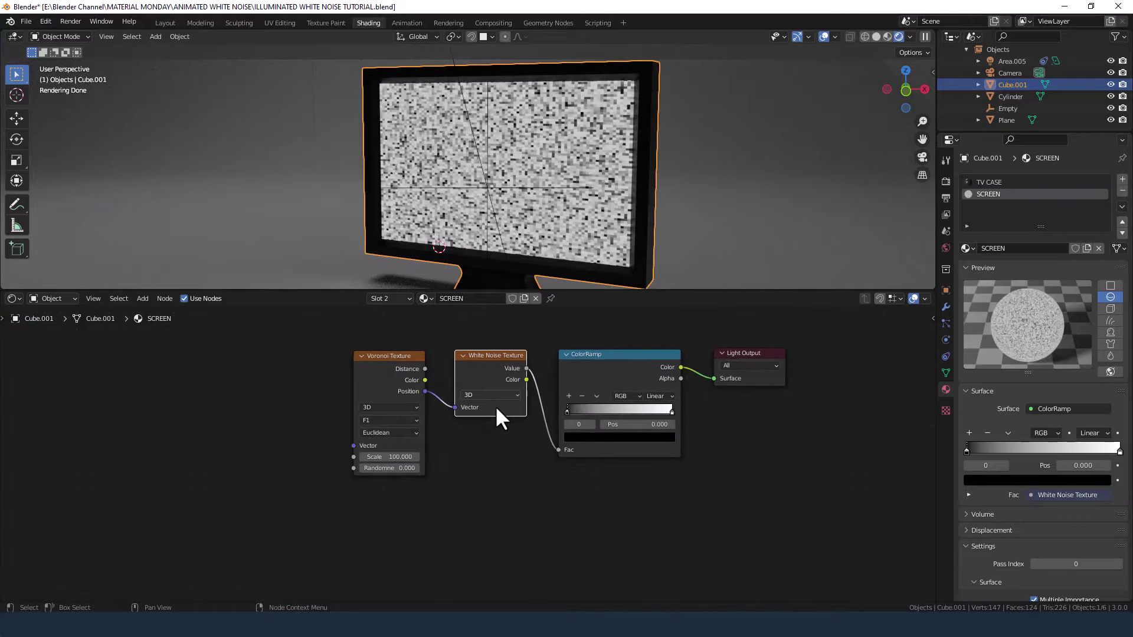
# Step: Switch the White Noise Texture node's dimensions to 4D
pyautogui.click(459, 417)
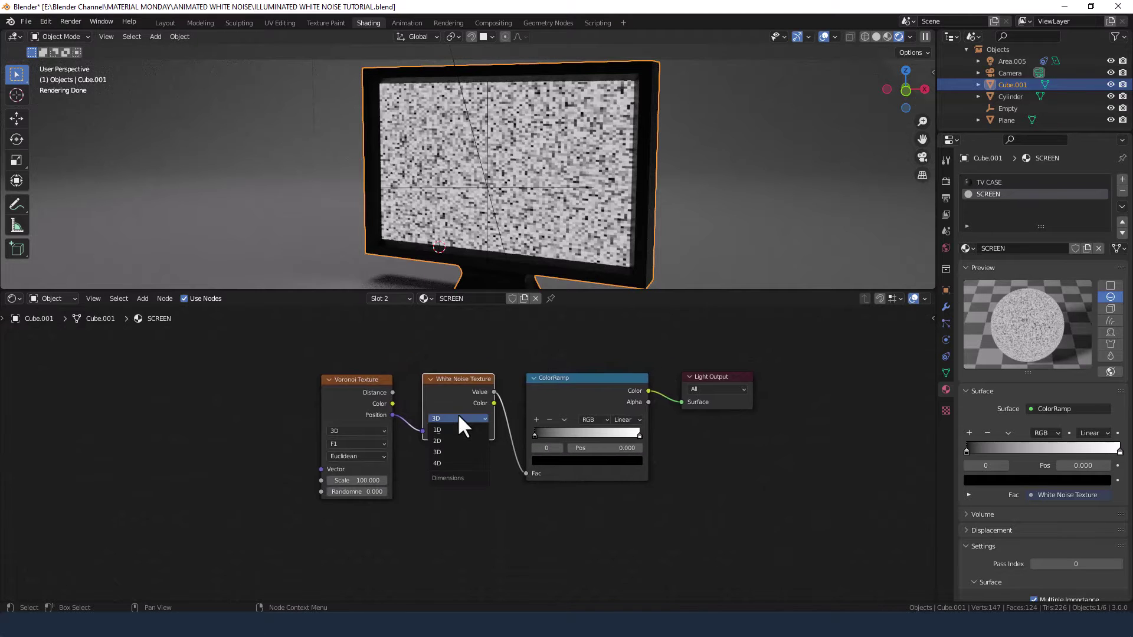
pyautogui.click(458, 464)
pyautogui.moveTo(472, 474); pyautogui.dragTo(457, 458, button='middle')
pyautogui.moveTo(582, 462); pyautogui.dragTo(556, 452, button='middle')
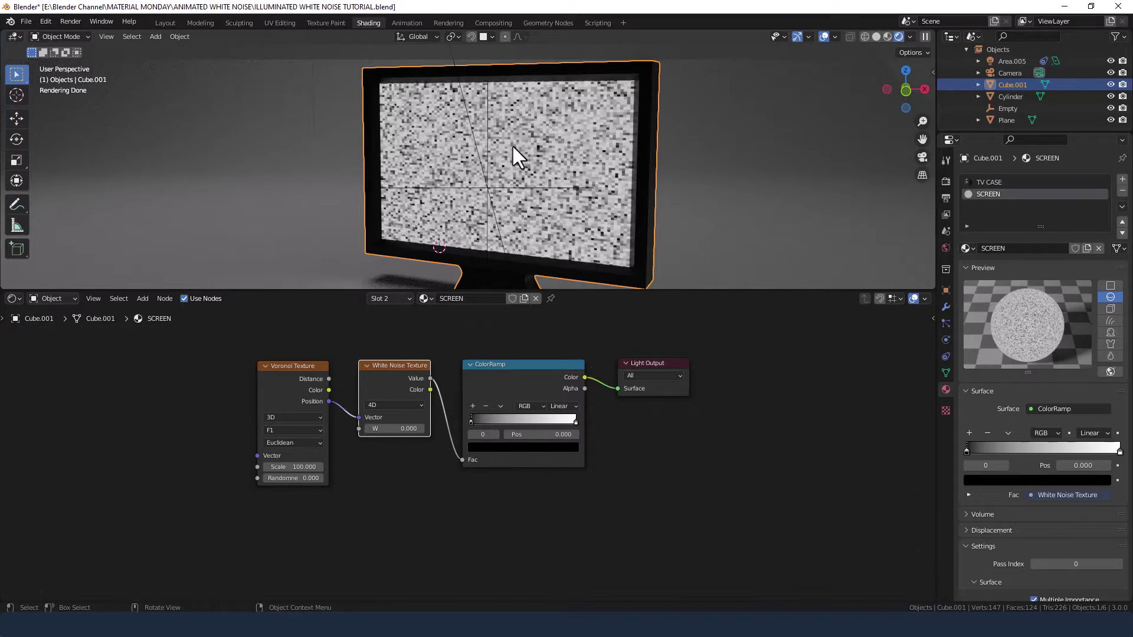
# Step: Move the ColorRamp's black stop to 0.400 and tint its white stop a very faint blue
pyautogui.moveTo(469, 420); pyautogui.dragTo(515, 416)
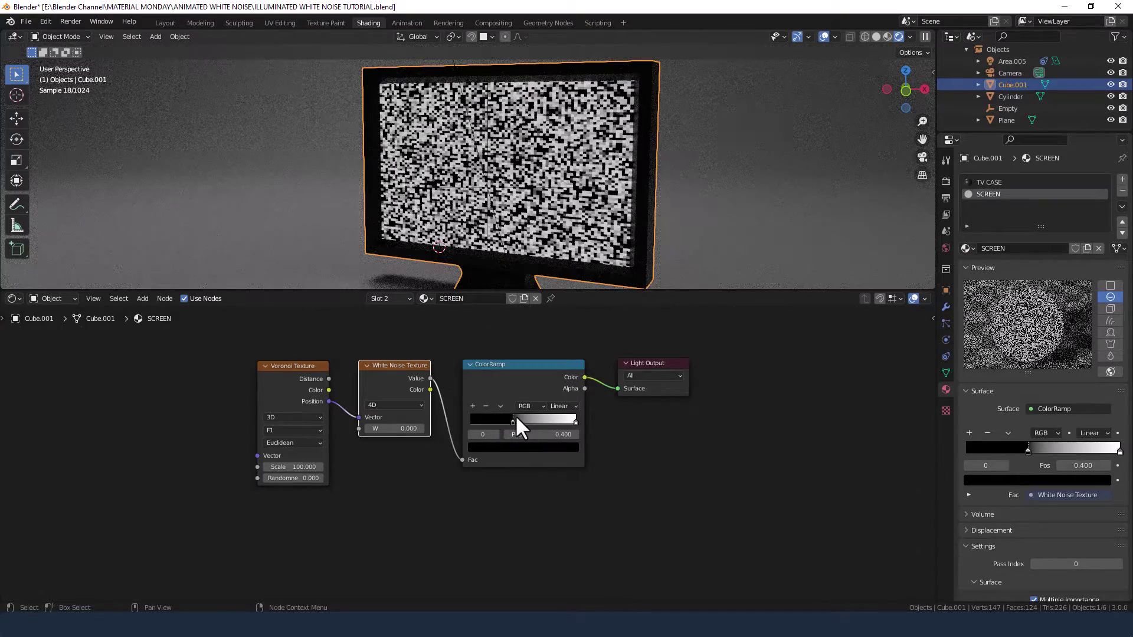
pyautogui.click(575, 421)
pyautogui.click(568, 447)
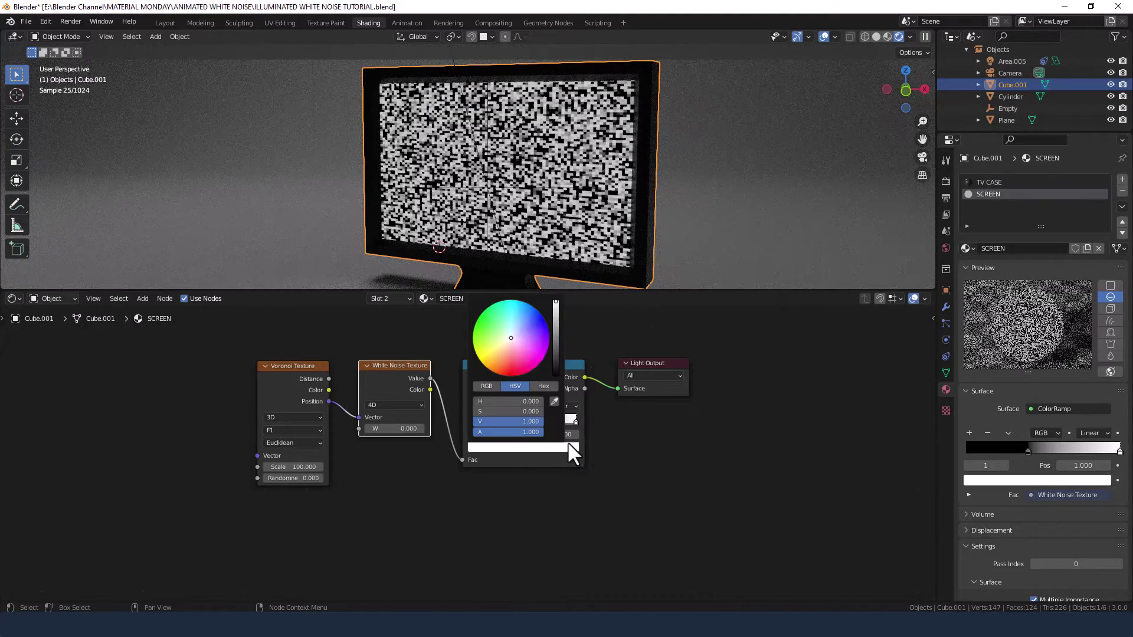
pyautogui.moveTo(498, 411)
pyautogui.mouseDown()
pyautogui.moveTo(514, 411)
pyautogui.moveTo(490, 401)
pyautogui.moveTo(507, 401)
pyautogui.mouseUp()
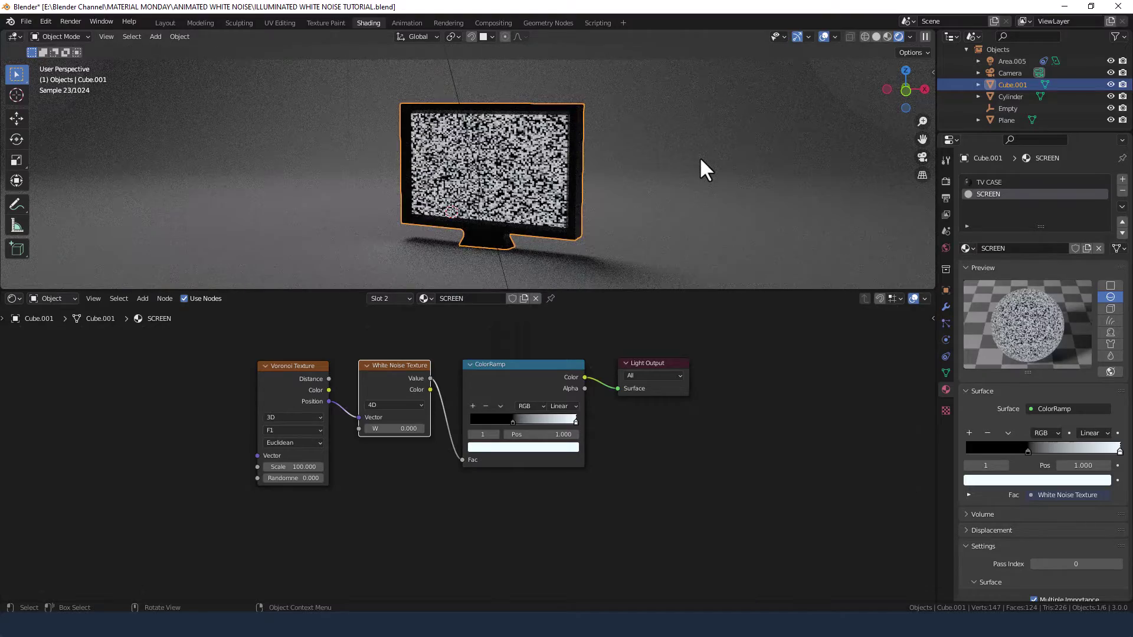
# Step: Group the Voronoi Texture, White Noise Texture and ColorRamp nodes in a frame
pyautogui.scroll(-3, 699, 157)
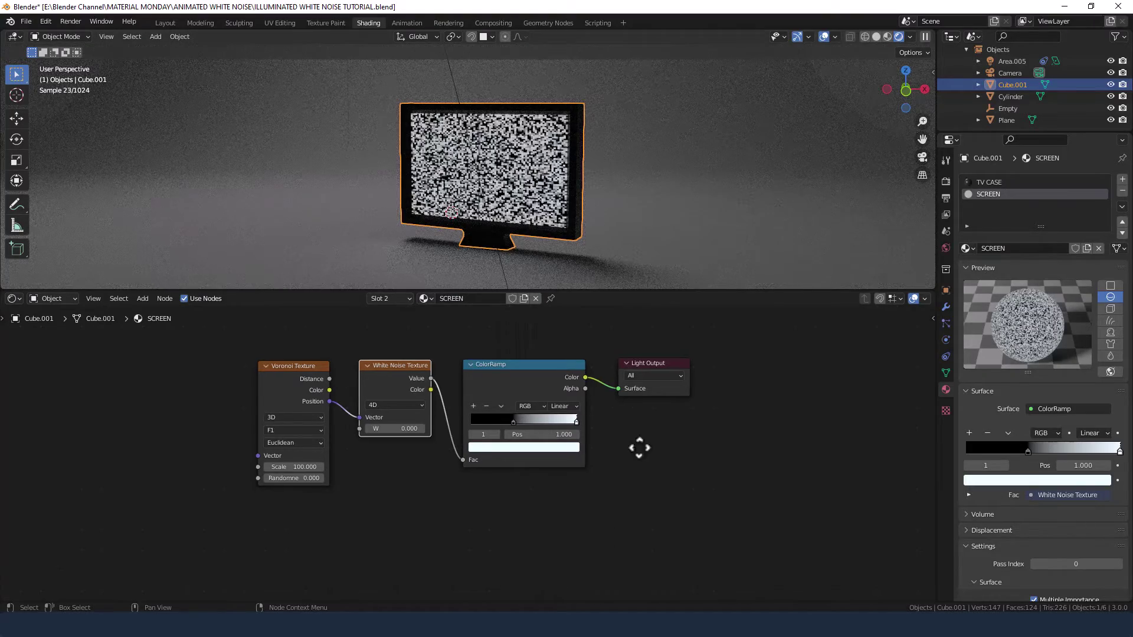
pyautogui.moveTo(638, 450); pyautogui.dragTo(697, 444, button='middle')
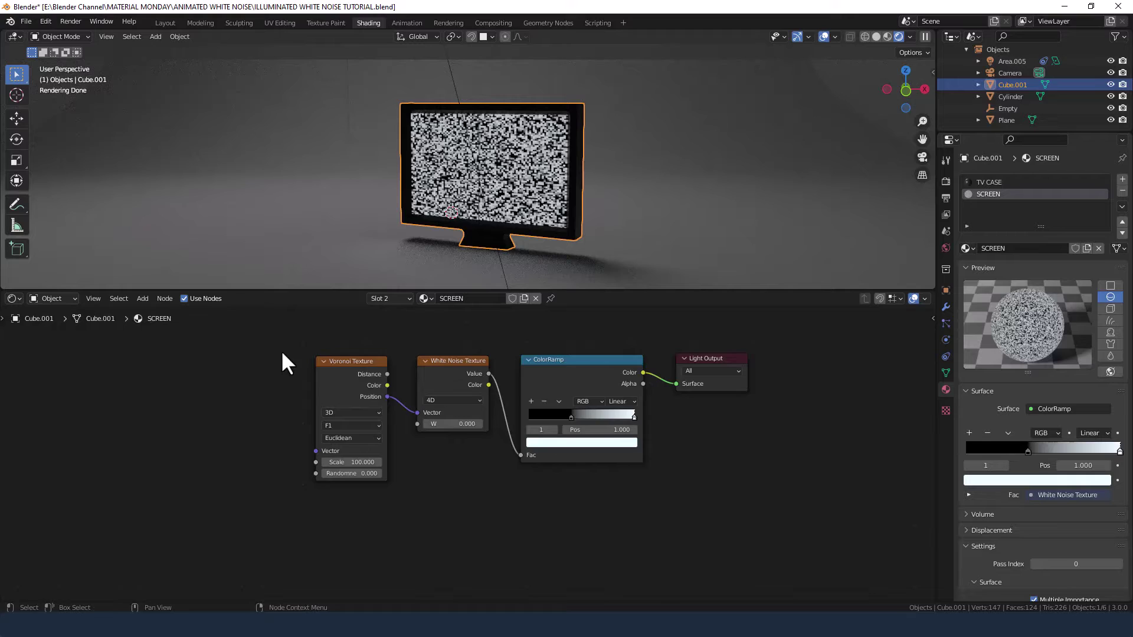
pyautogui.moveTo(282, 352); pyautogui.dragTo(635, 499)
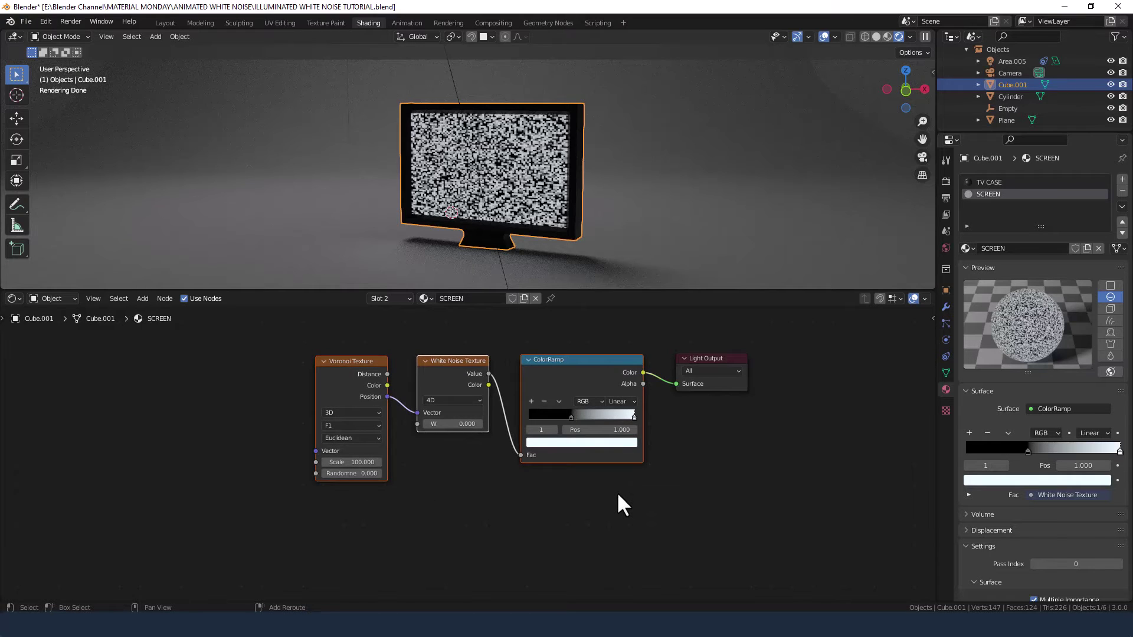
pyautogui.hotkey('ctrl', 'j')
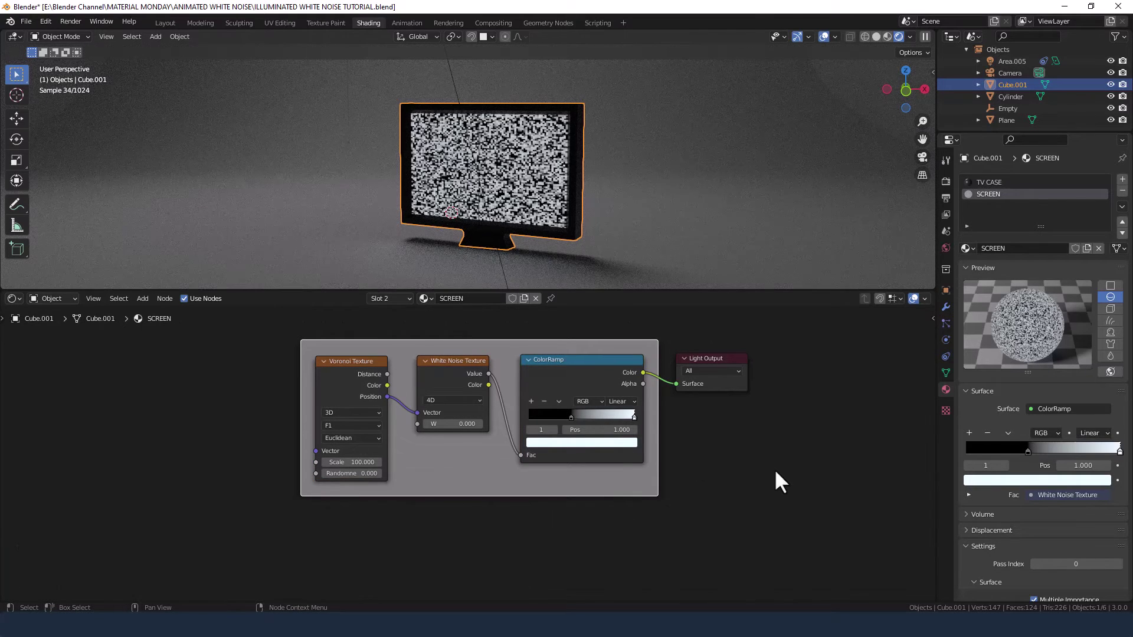
# Step: Label the new node frame WHITE NOISE
pyautogui.press('n')
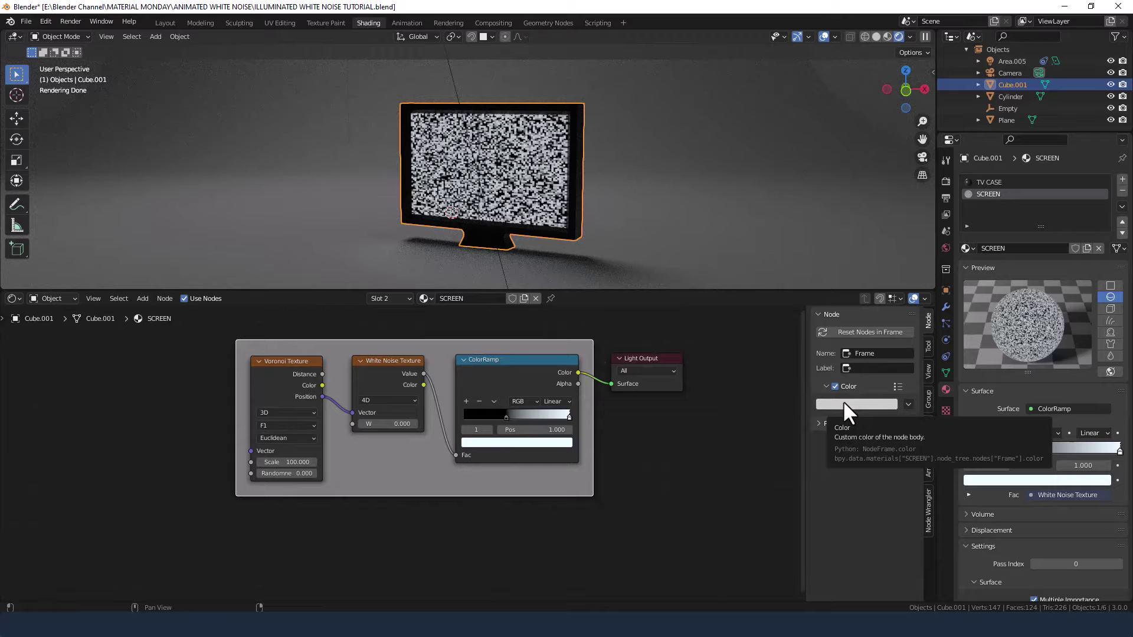
pyautogui.click(864, 366)
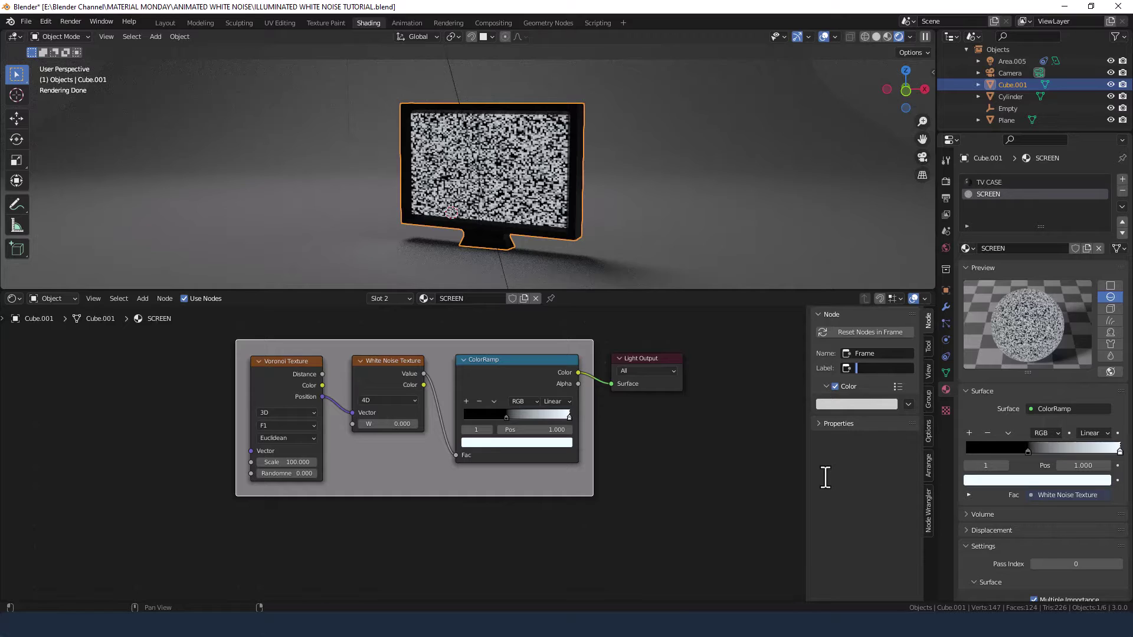
pyautogui.write('WHITE NOISE')
pyautogui.press('Return')
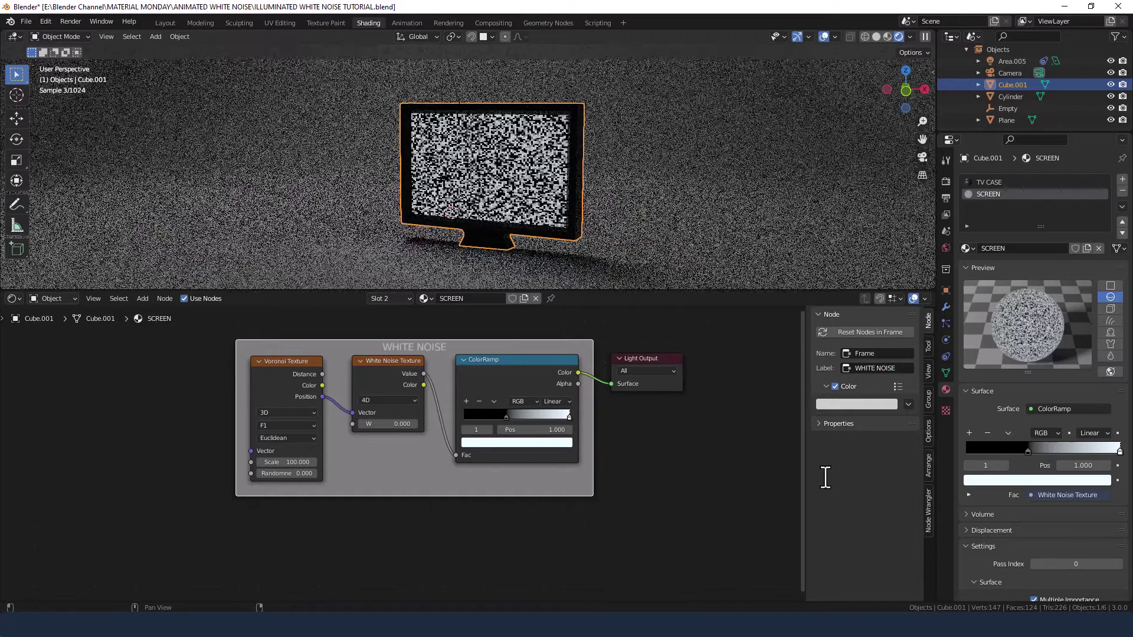
# Step: Colour the WHITE NOISE frame black by setting its colour value to 0
pyautogui.click(849, 405)
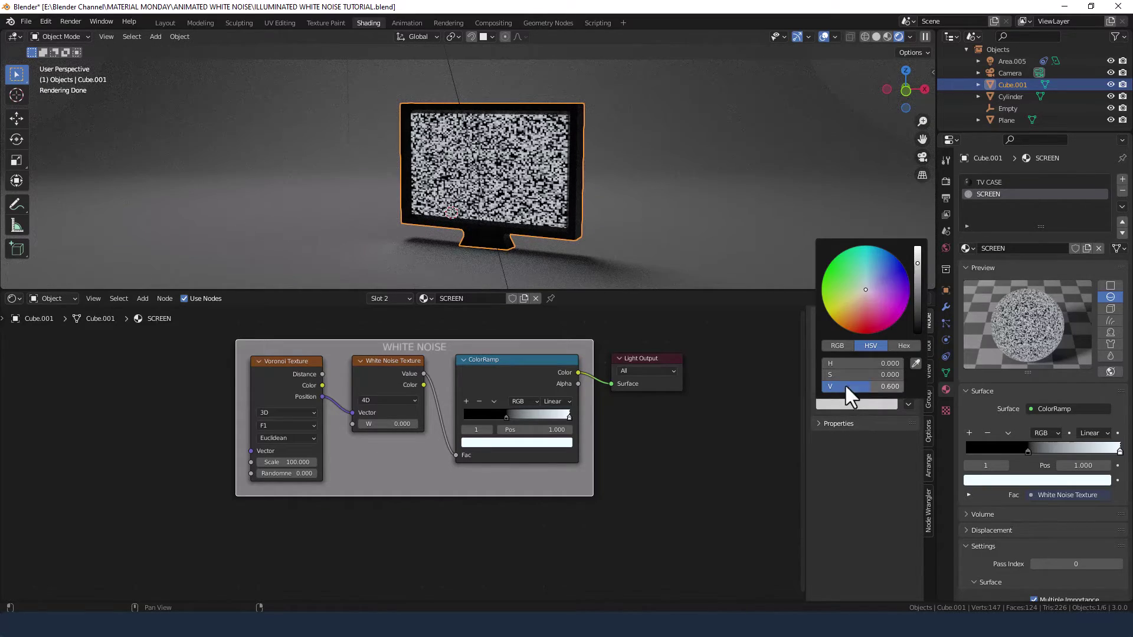
pyautogui.click(849, 386)
pyautogui.write('0')
pyautogui.press('Return')
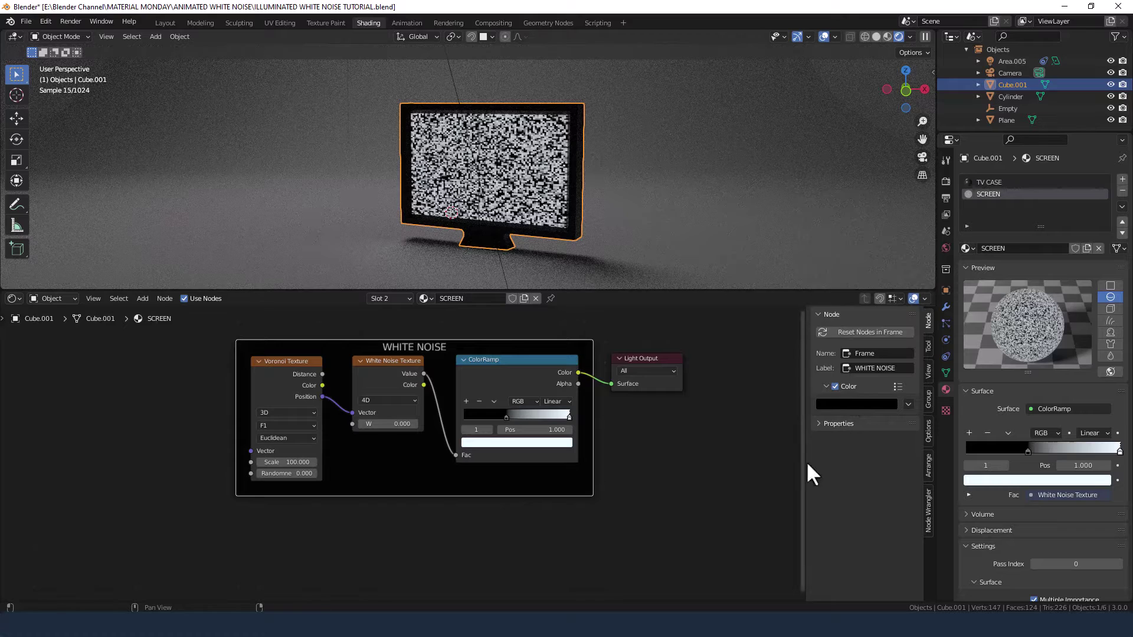
pyautogui.click(742, 461)
# Step: Move the Light Output node down and away from the WHITE NOISE frame to make room for more nodes
pyautogui.moveTo(744, 459); pyautogui.dragTo(742, 452, button='middle')
pyautogui.click(646, 359)
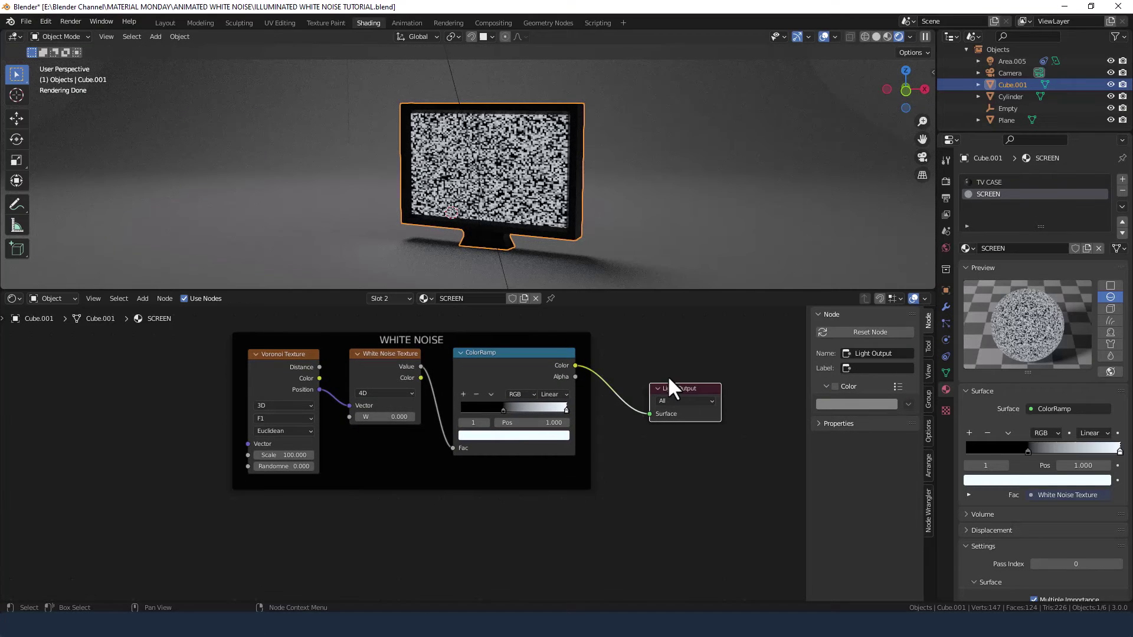
pyautogui.moveTo(669, 385); pyautogui.dragTo(688, 450)
pyautogui.moveTo(685, 425); pyautogui.dragTo(678, 370, button='middle')
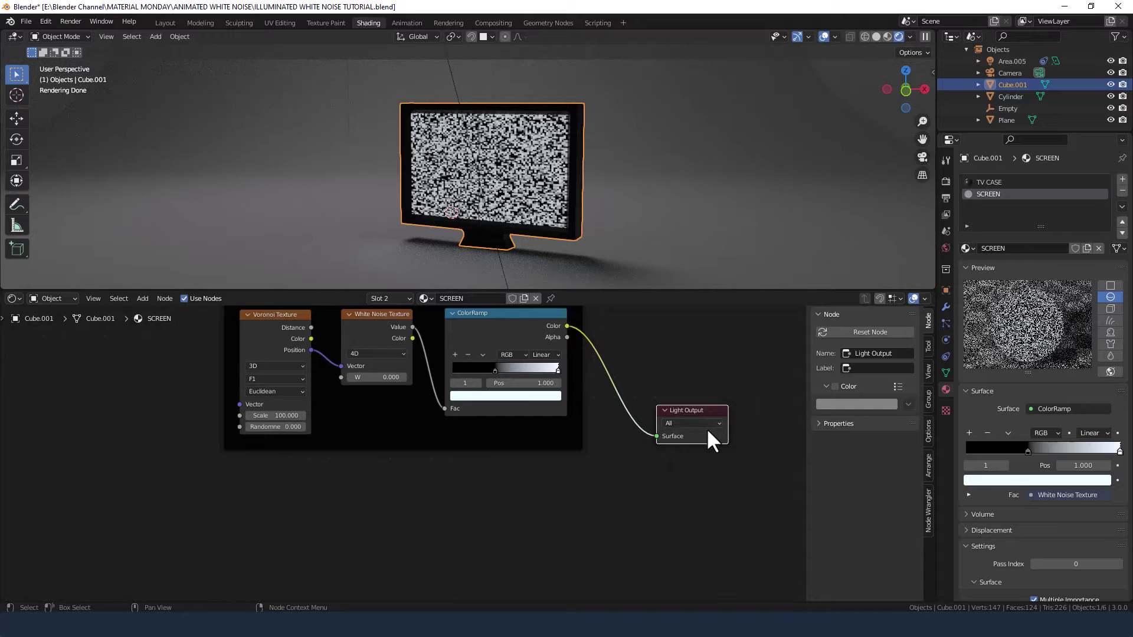
pyautogui.moveTo(703, 485); pyautogui.dragTo(714, 458, button='middle')
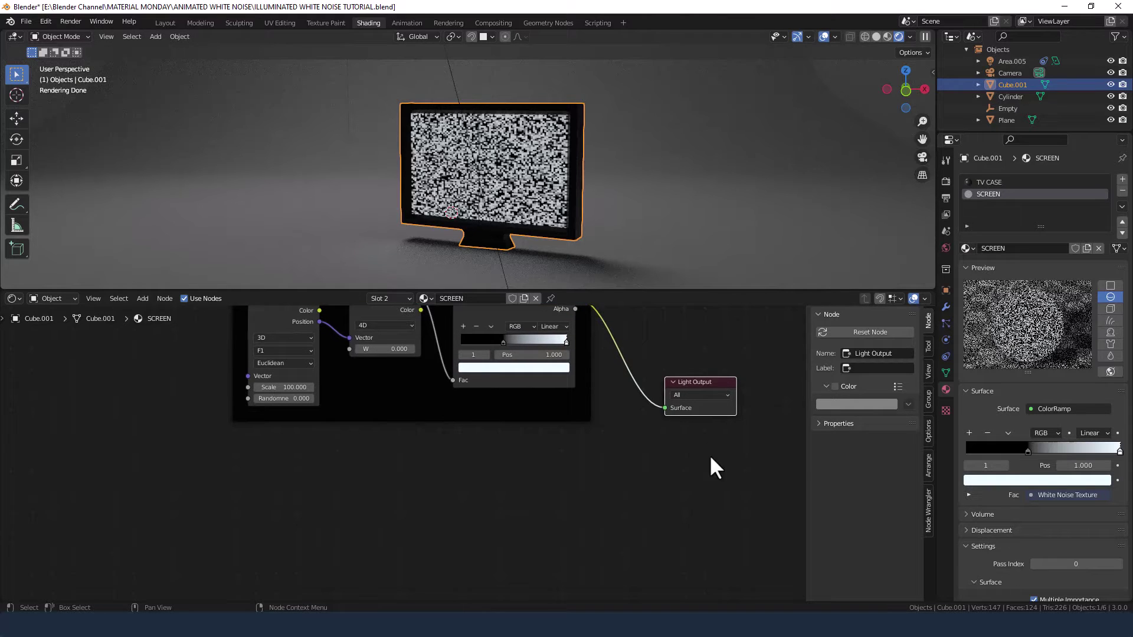
# Step: Add a Light Path node below the WHITE NOISE frame, under the Voronoi Texture
pyautogui.click(543, 488)
pyautogui.hotkey('shift', 'a')
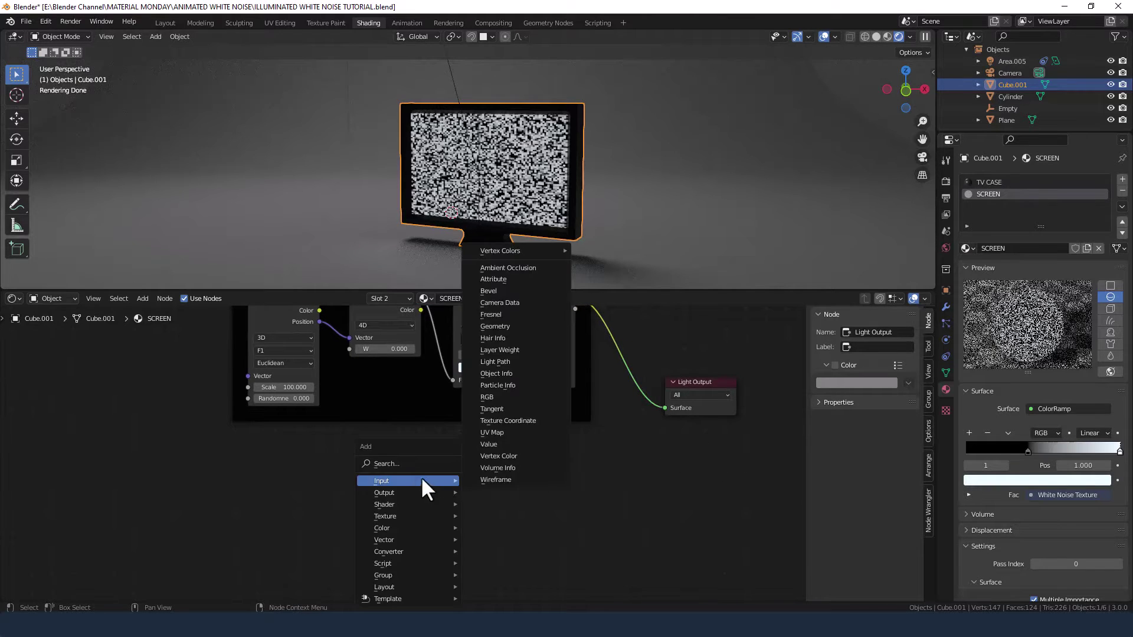
pyautogui.click(413, 466)
pyautogui.write('LIGHT')
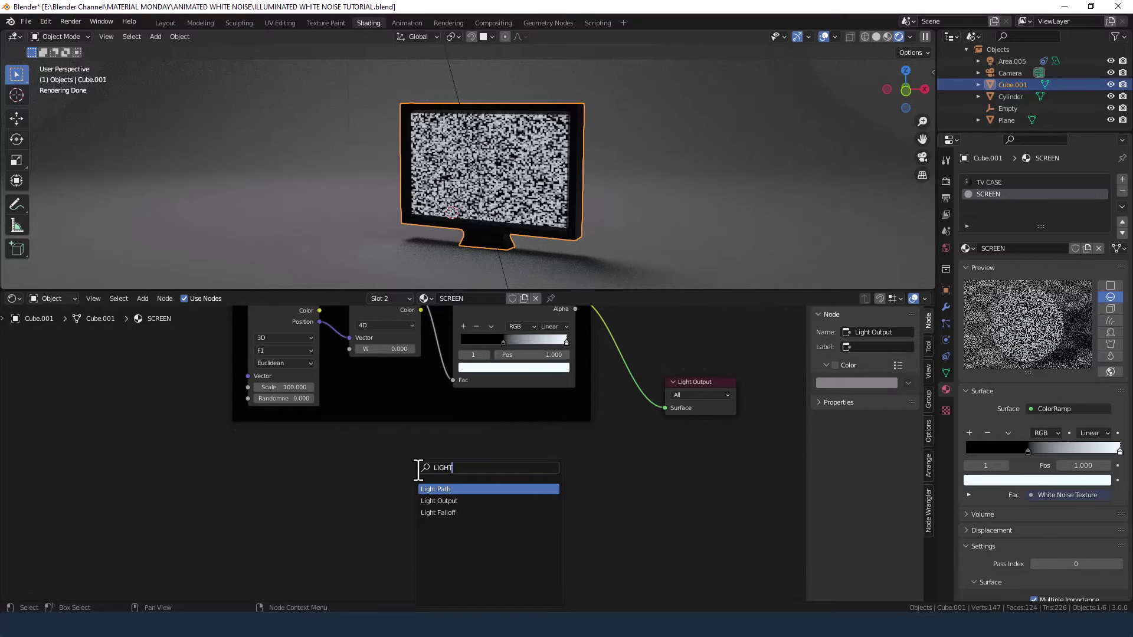
pyautogui.press('Return')
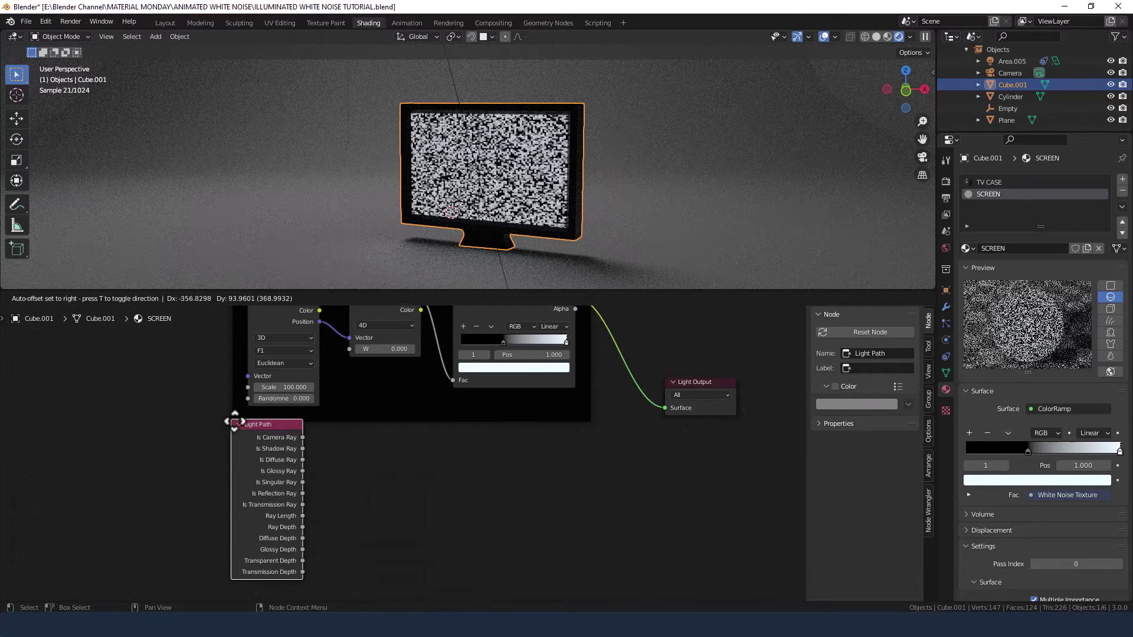
pyautogui.click(258, 439)
# Step: Add a Light Falloff node directly after the Light Path node
pyautogui.hotkey('shift', 'a')
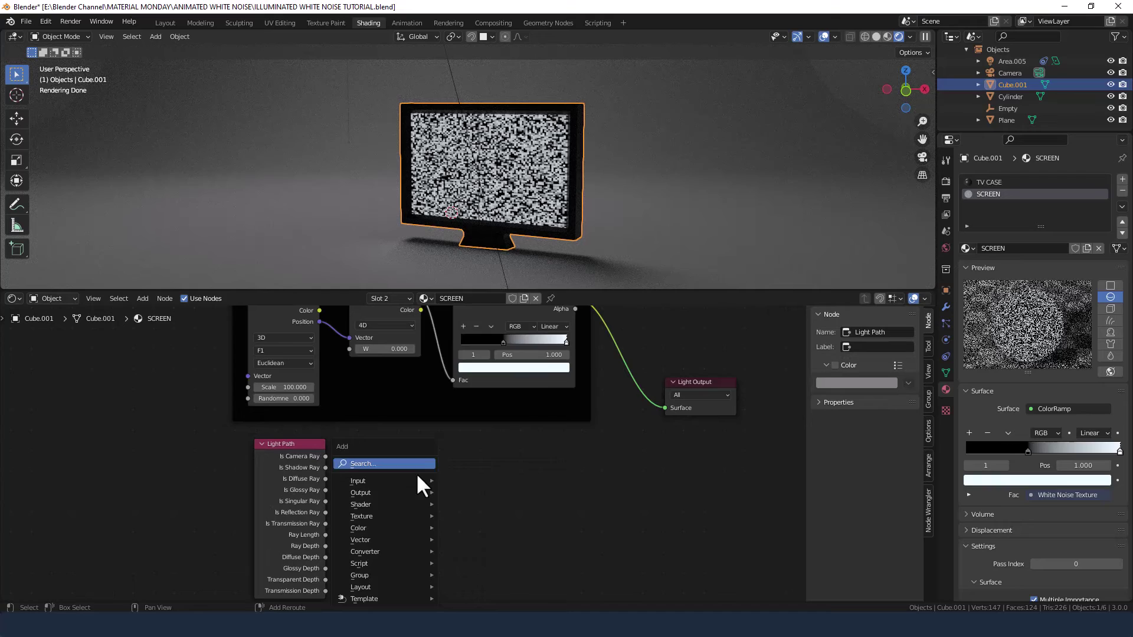
pyautogui.click(391, 466)
pyautogui.write('LIGHT')
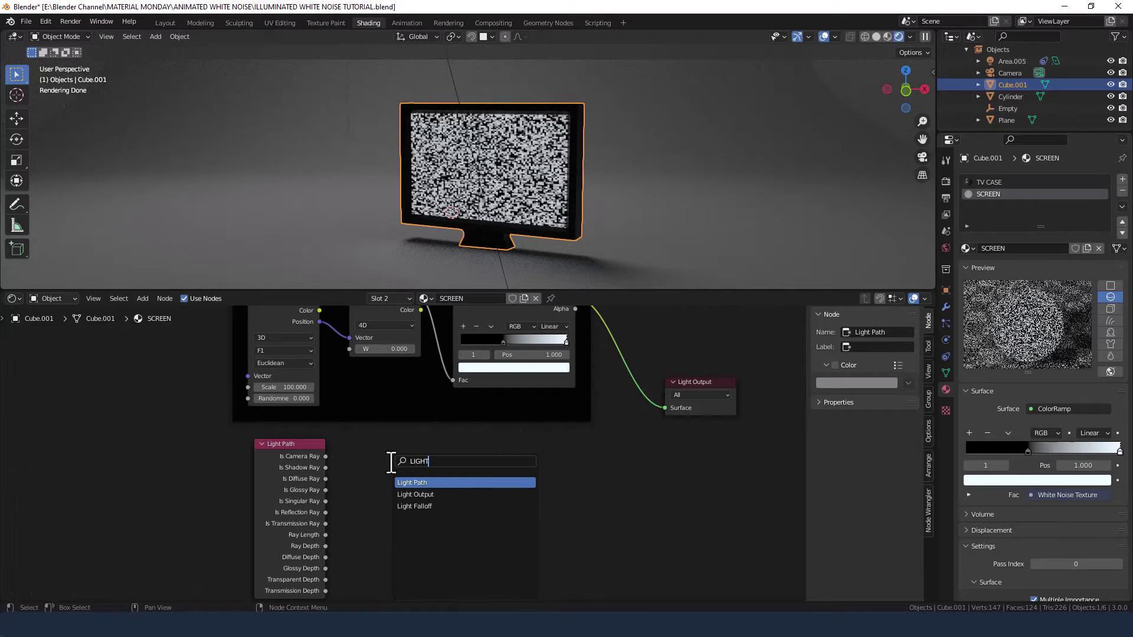
pyautogui.press('Down')
pyautogui.press('Down')
pyautogui.press('Return')
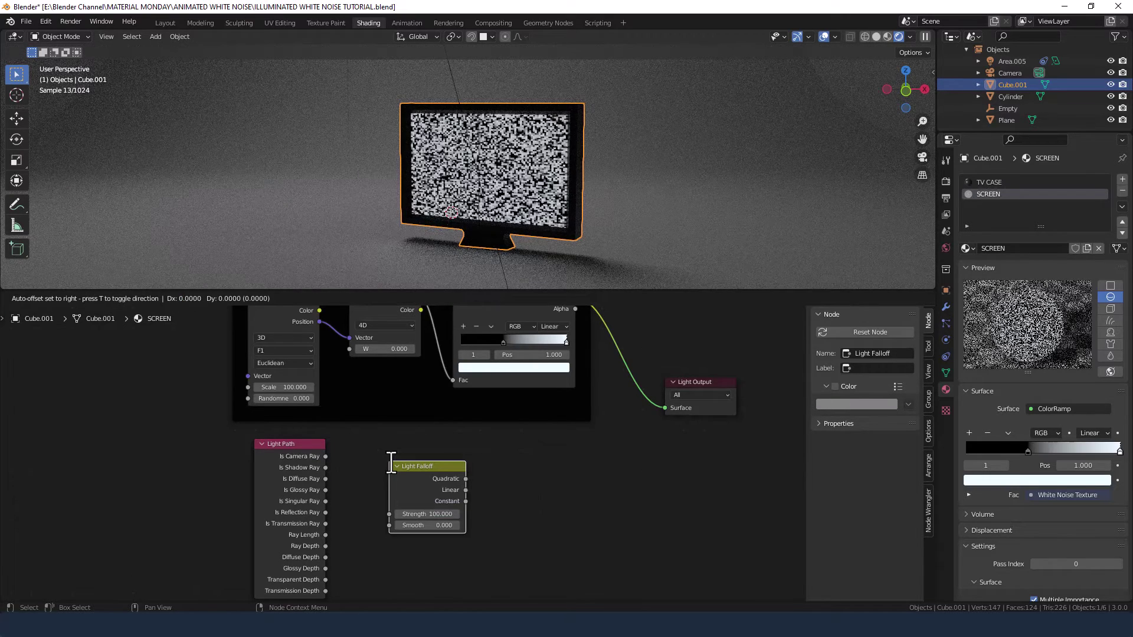
pyautogui.click(353, 441)
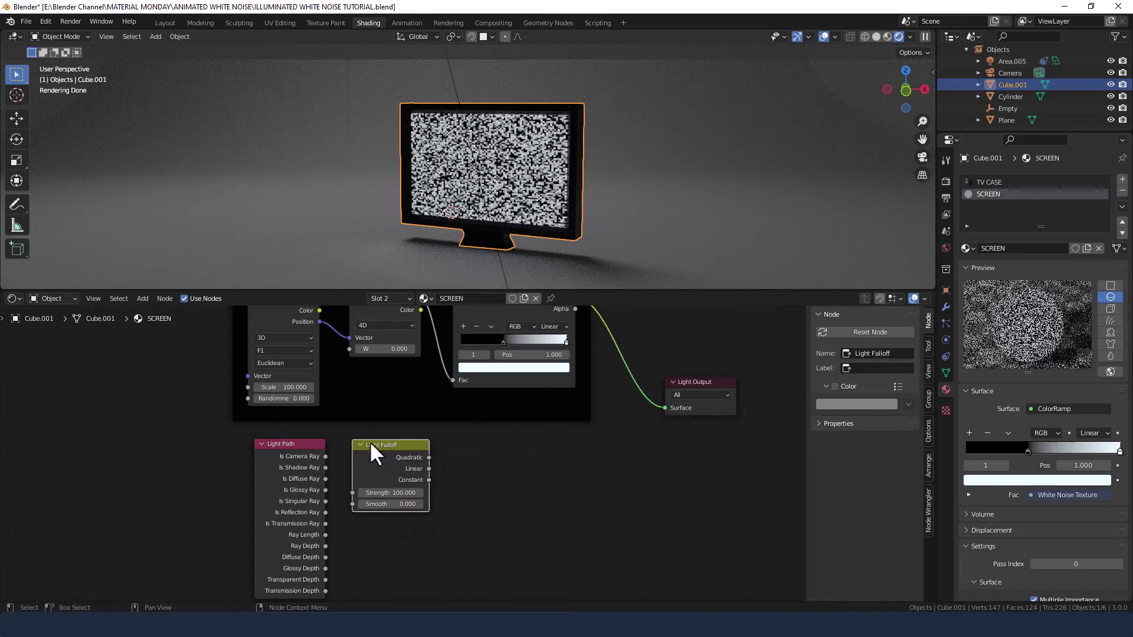
# Step: Add a Math node set to Add after the Light Falloff node
pyautogui.hotkey('shift', 'a')
pyautogui.click(482, 467)
pyautogui.write('math')
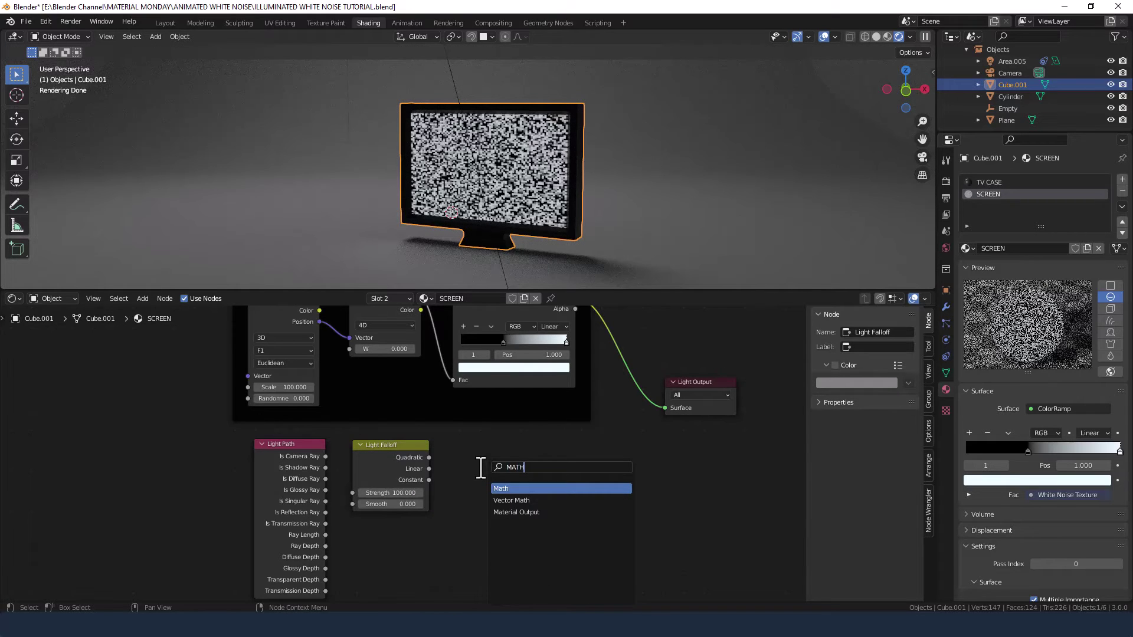
pyautogui.press('Return')
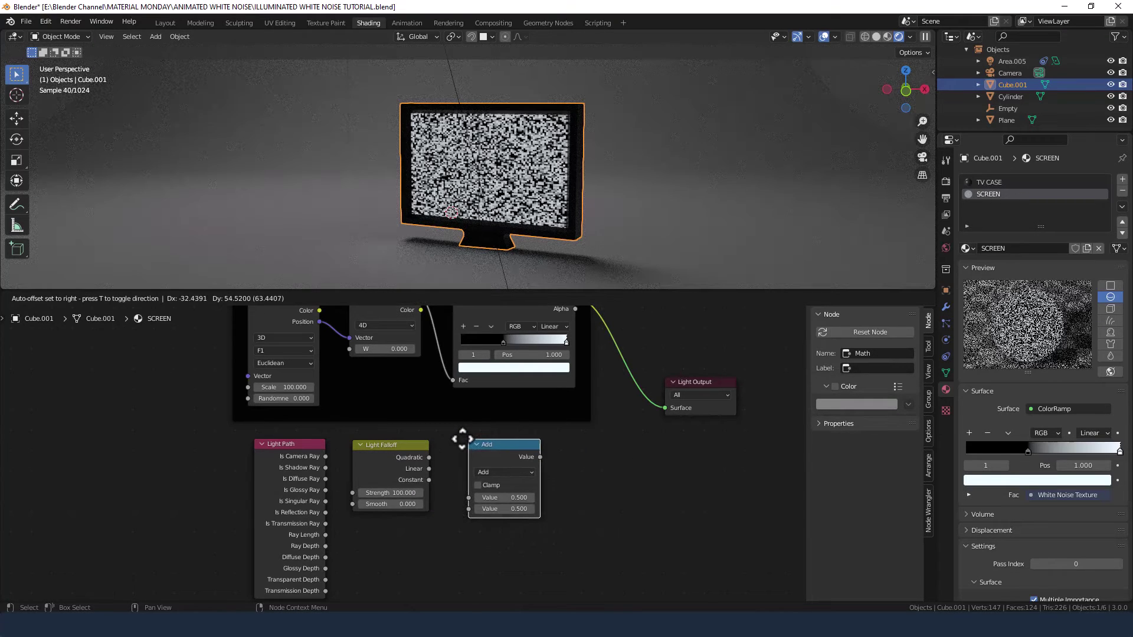
pyautogui.click(503, 458)
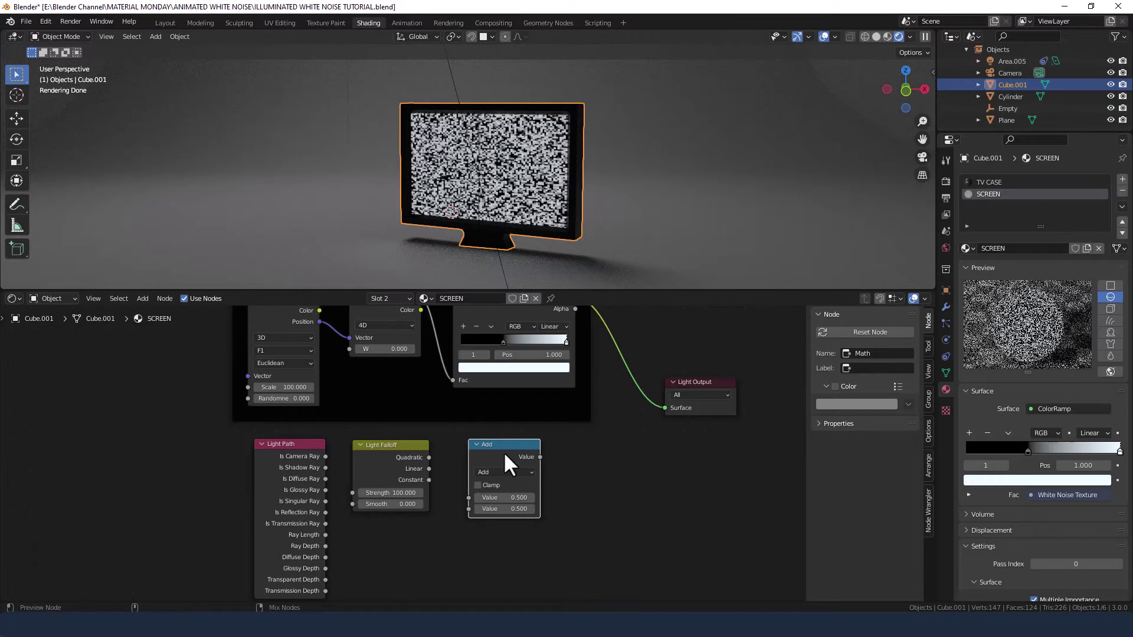
pyautogui.keyDown('ctrl'); pyautogui.keyDown('shift'); pyautogui.click(504, 451); pyautogui.keyUp('shift'); pyautogui.keyUp('ctrl')
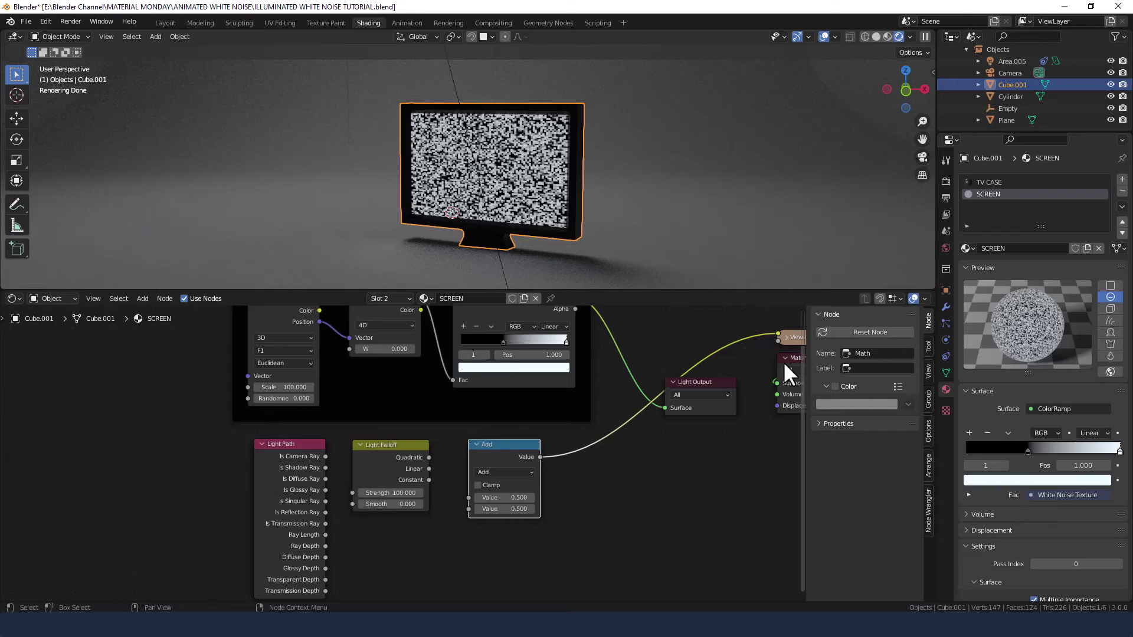
pyautogui.moveTo(773, 322); pyautogui.dragTo(806, 377)
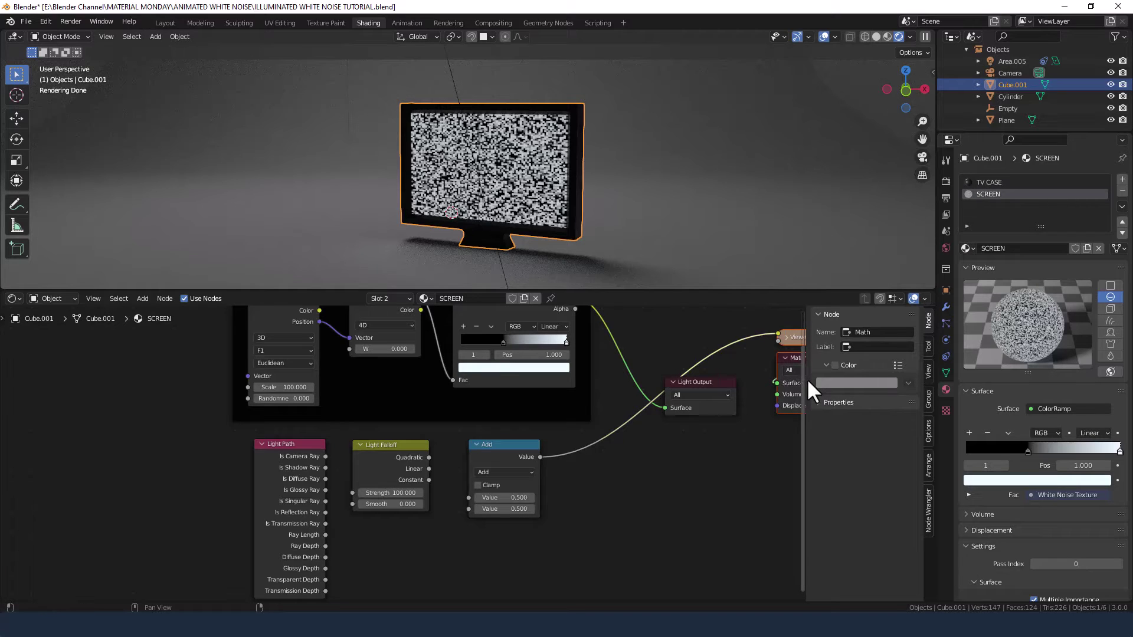
pyautogui.press('x')
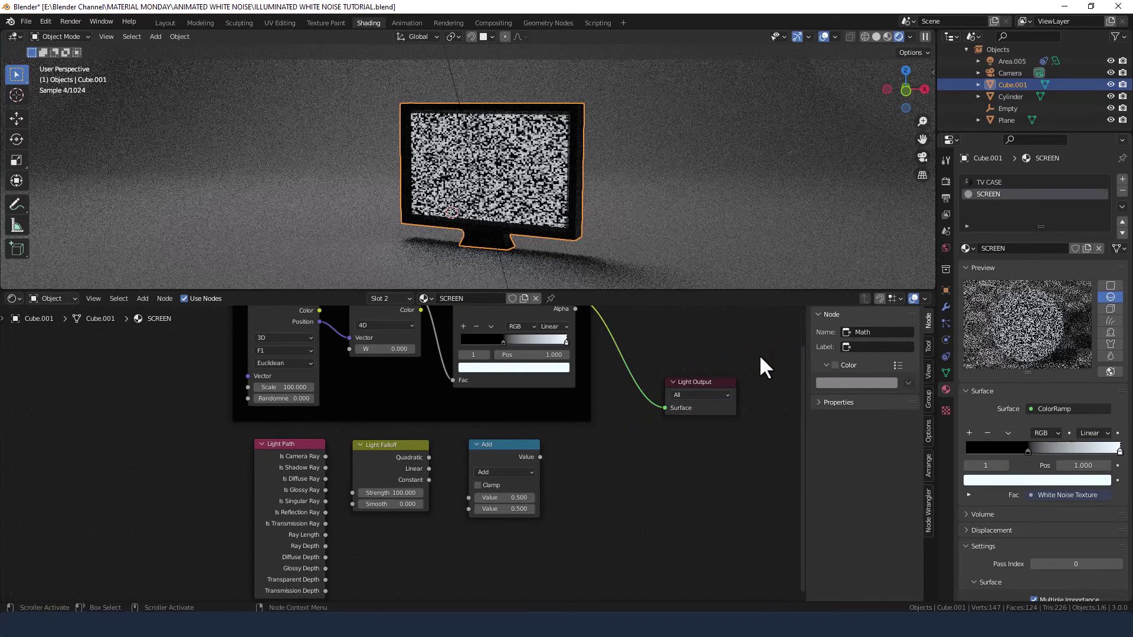
# Step: Link the Add node's Value output to the Light Output's Surface in place of the ColorRamp
pyautogui.press('n')
pyautogui.moveTo(784, 438); pyautogui.dragTo(738, 441, button='middle')
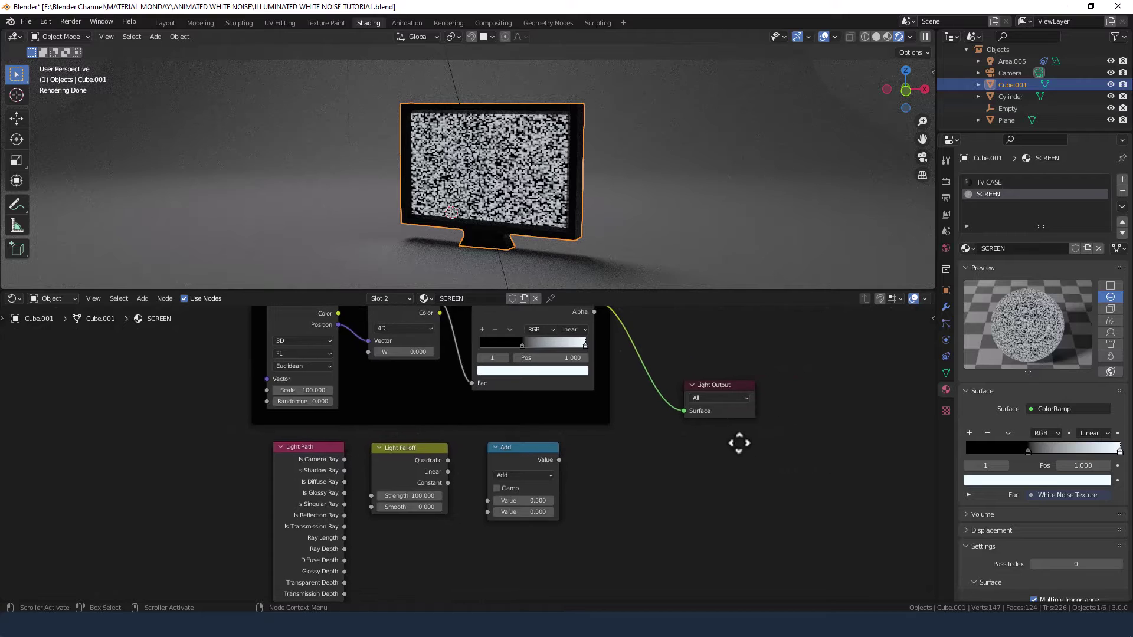
pyautogui.moveTo(558, 460); pyautogui.dragTo(681, 409)
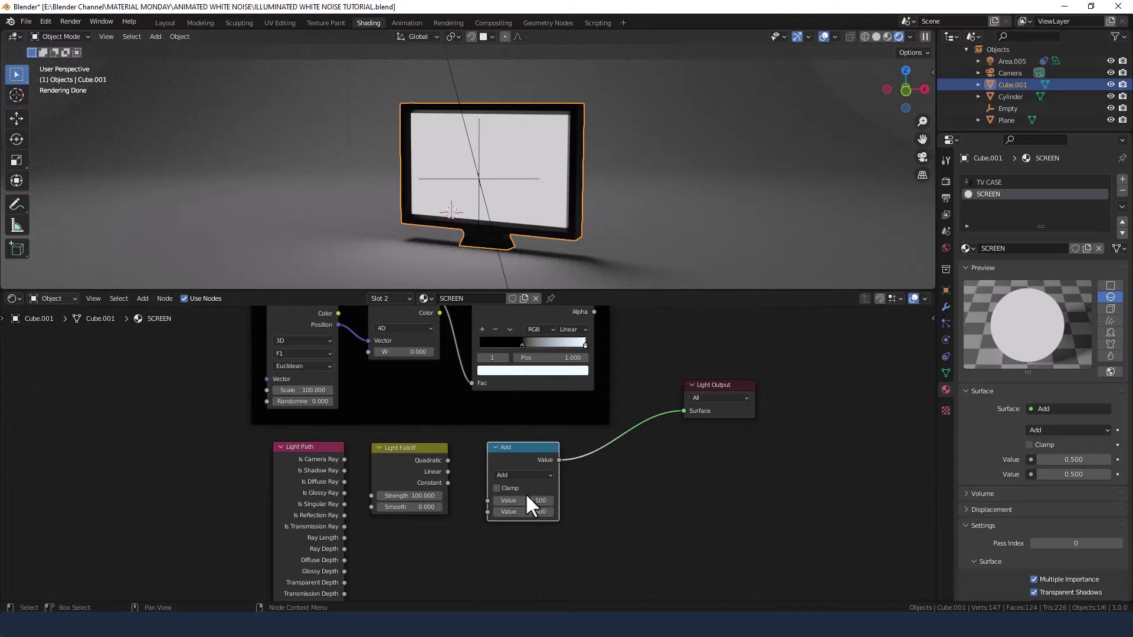
# Step: Link the Light Falloff's Quadratic output to the Add node's first Value input
pyautogui.moveTo(600, 505); pyautogui.dragTo(601, 489, button='middle')
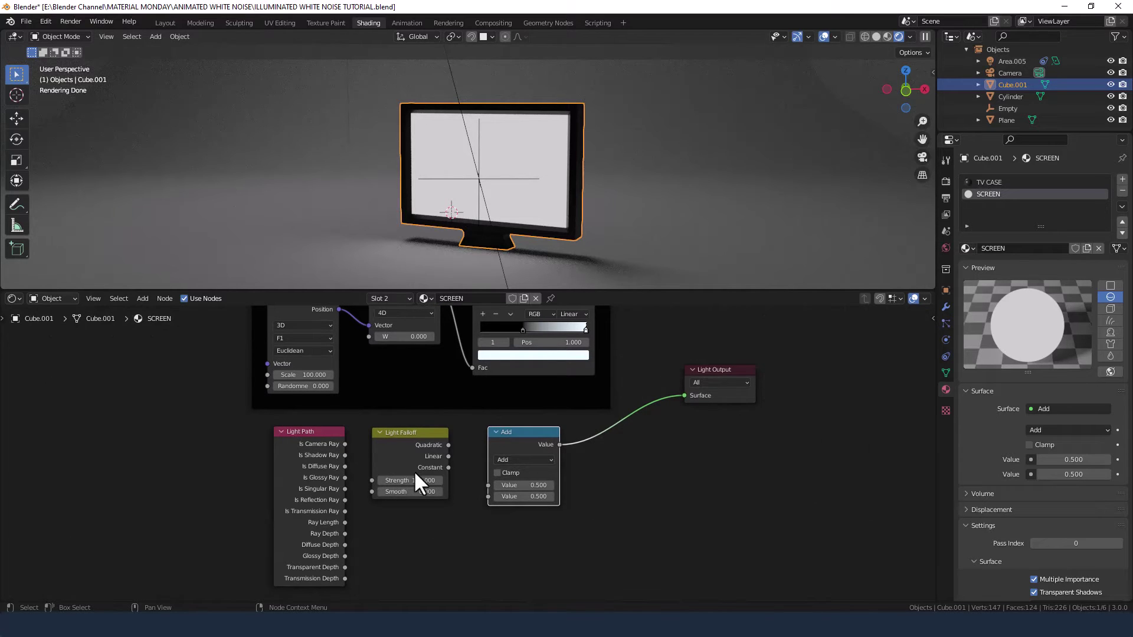
pyautogui.moveTo(448, 445); pyautogui.dragTo(453, 448)
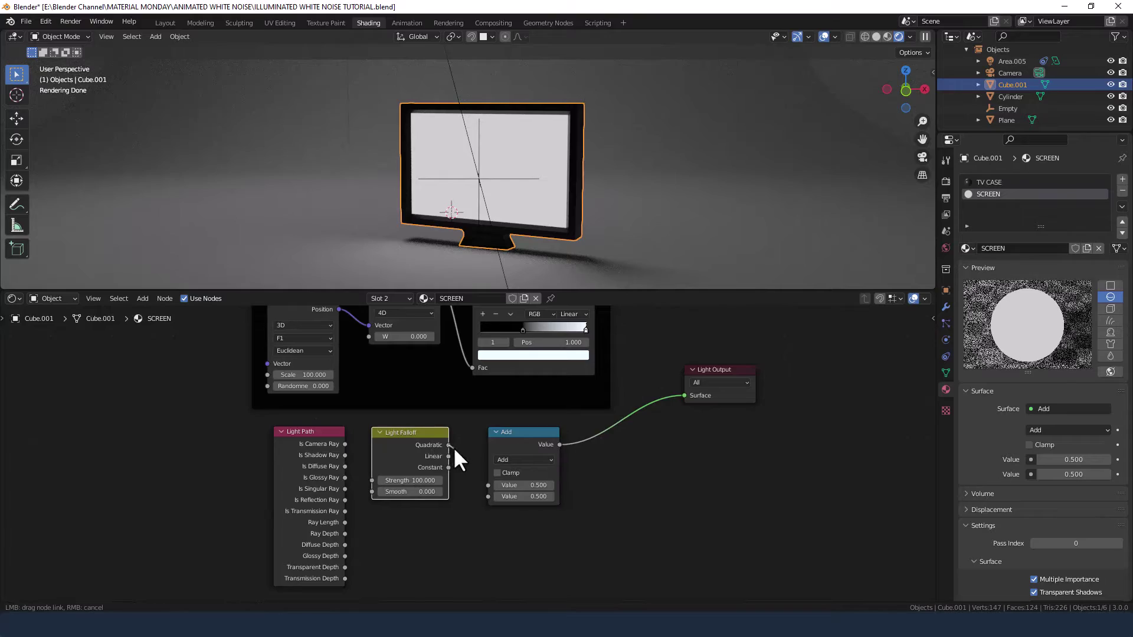
pyautogui.moveTo(487, 484); pyautogui.dragTo(489, 485)
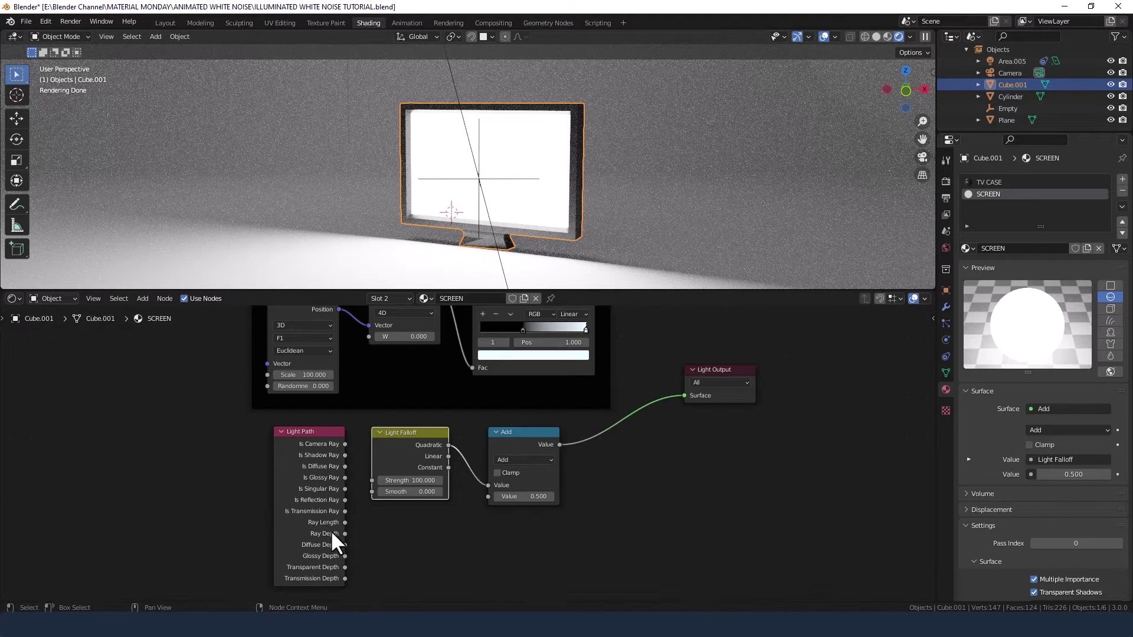
# Step: Link the Light Path's Ray Length output to the Light Falloff's Smooth input and set the Add node's second value to 5
pyautogui.moveTo(345, 522); pyautogui.dragTo(360, 536)
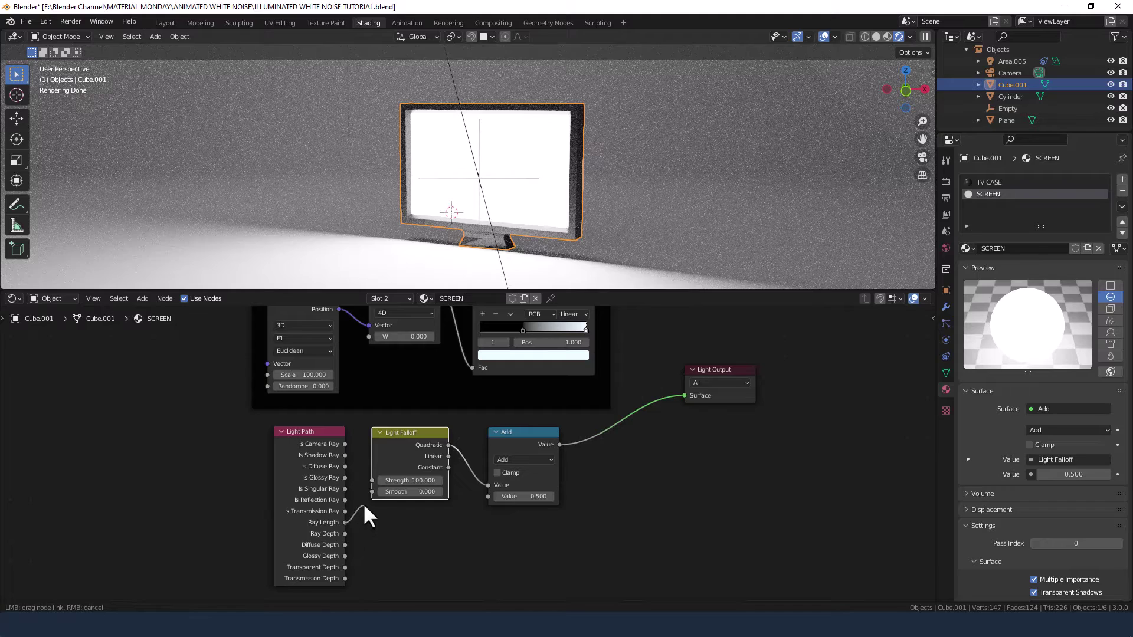
pyautogui.moveTo(371, 490); pyautogui.dragTo(371, 490)
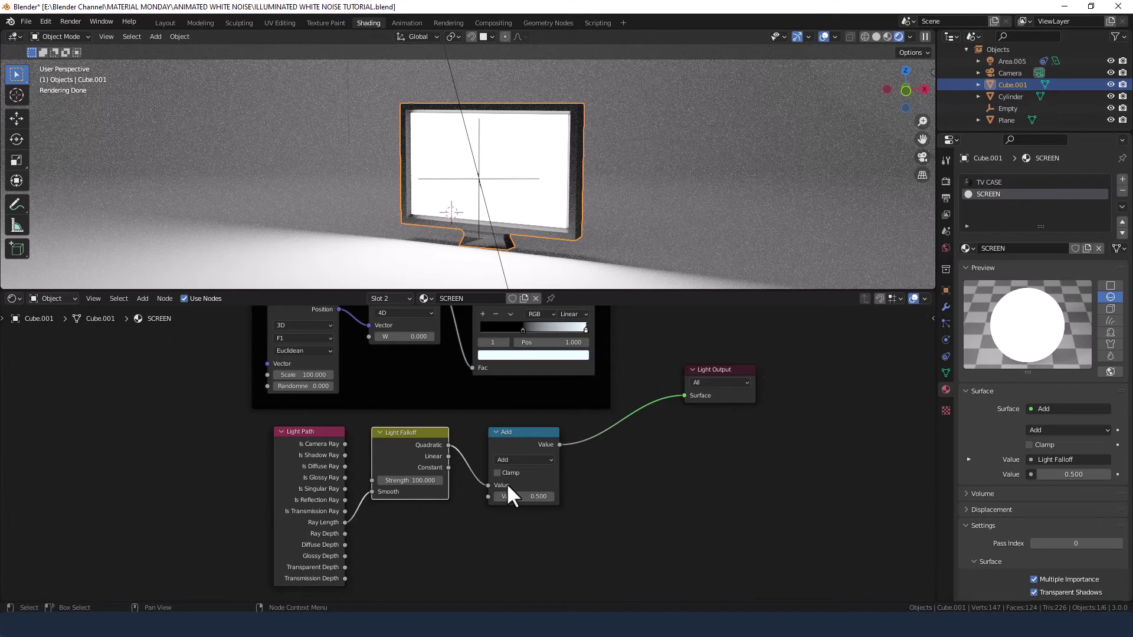
pyautogui.click(525, 497)
pyautogui.write('5')
pyautogui.press('Return')
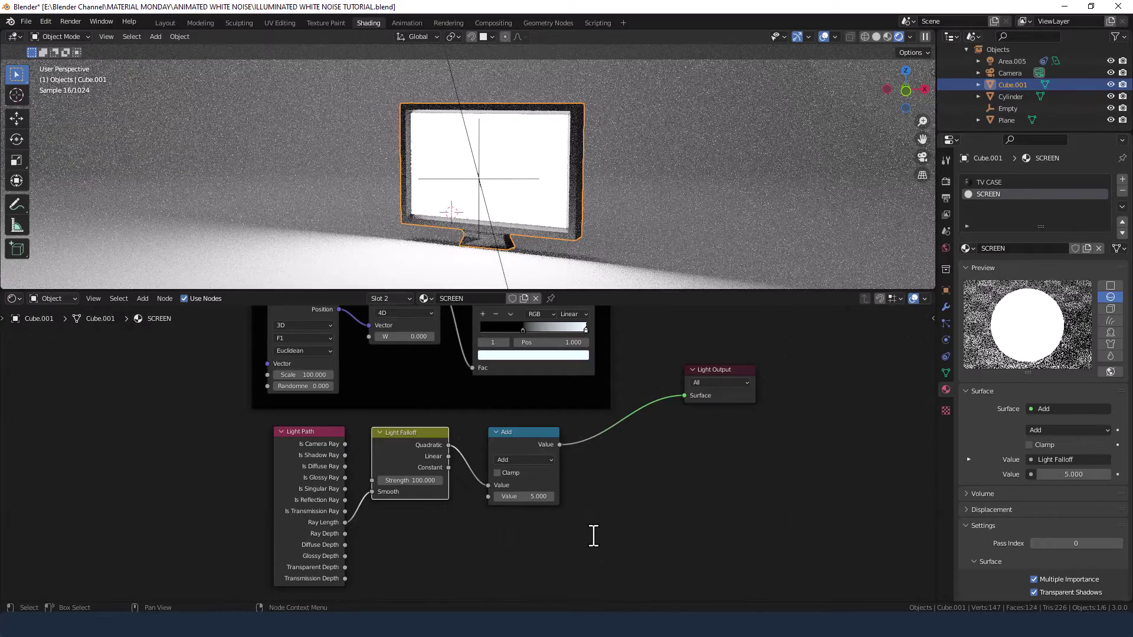
# Step: Join the Light Path, Light Falloff and Add nodes in a new frame
pyautogui.scroll(-2, 593, 499)
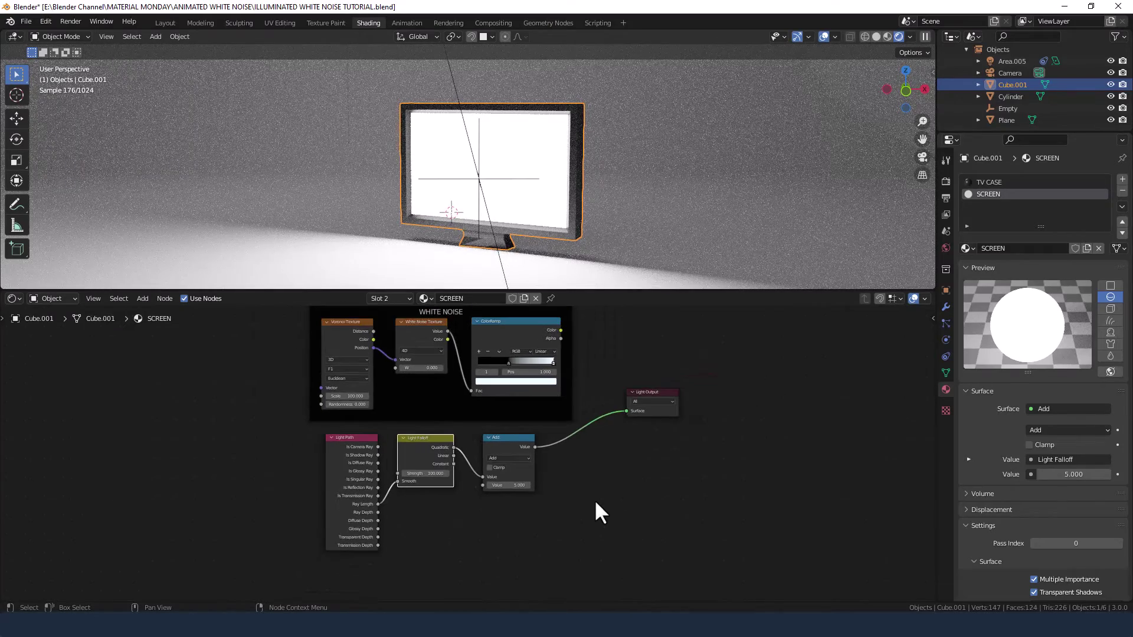
pyautogui.moveTo(613, 473); pyautogui.dragTo(620, 499, button='middle')
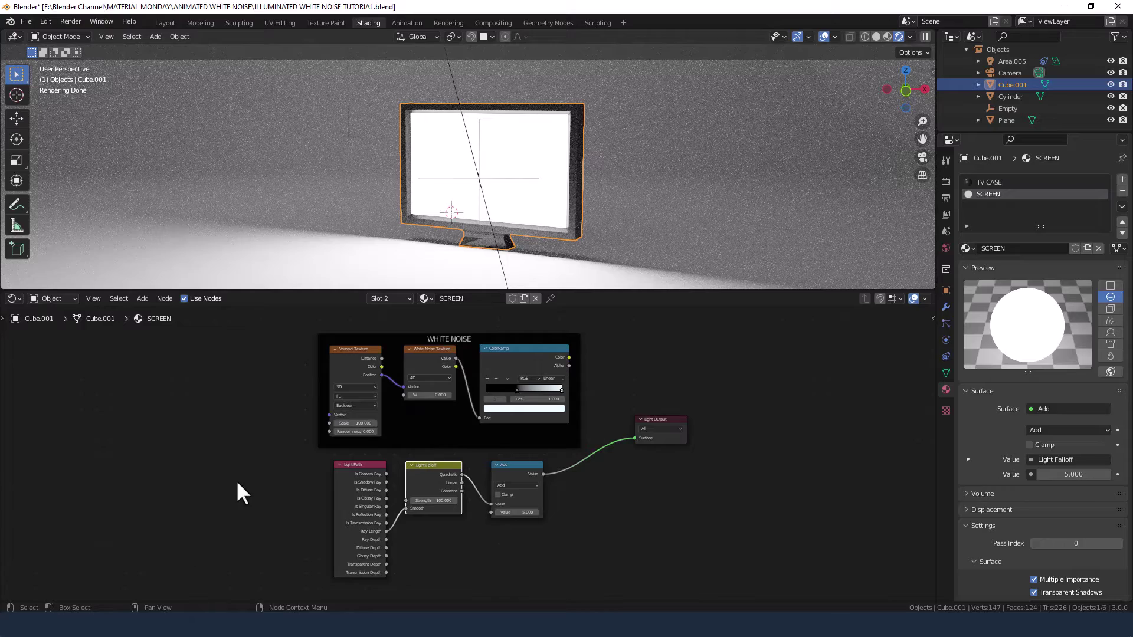
pyautogui.moveTo(236, 480); pyautogui.dragTo(553, 552)
pyautogui.hotkey('ctrl', 'j')
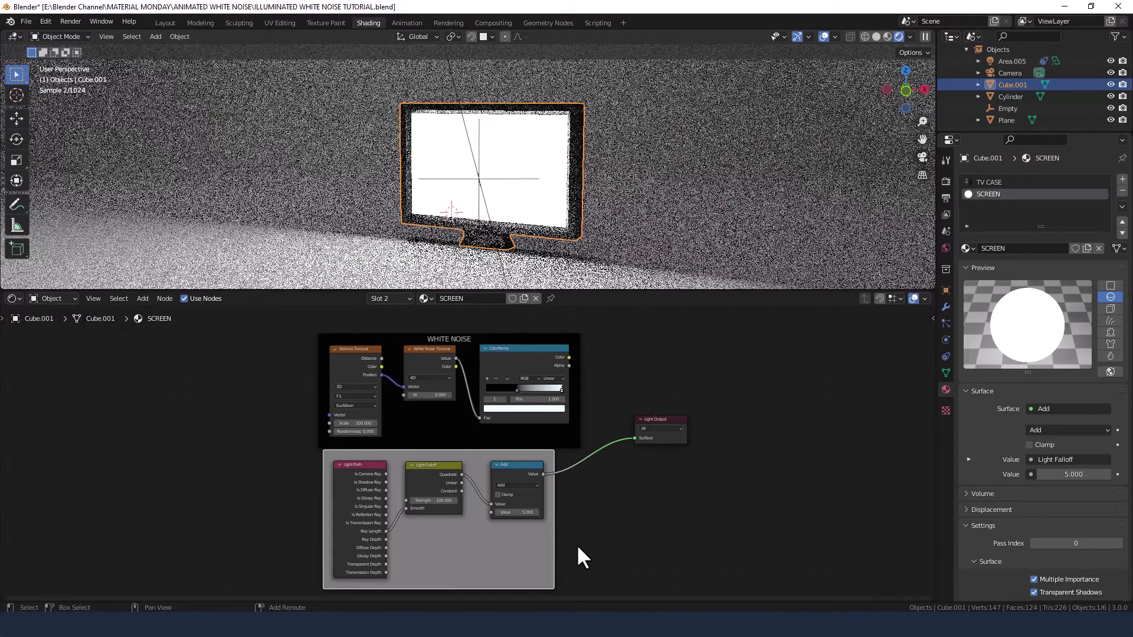
# Step: Label the frame around the light nodes EMITTER and set its colour to black
pyautogui.press('n')
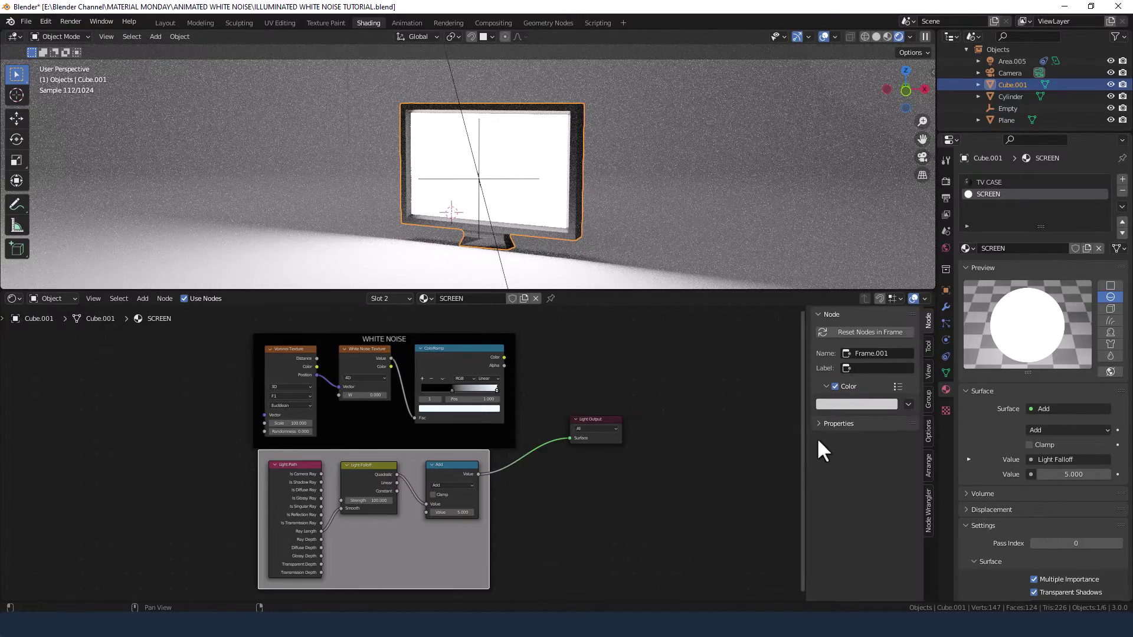
pyautogui.click(865, 369)
pyautogui.write('EMI')
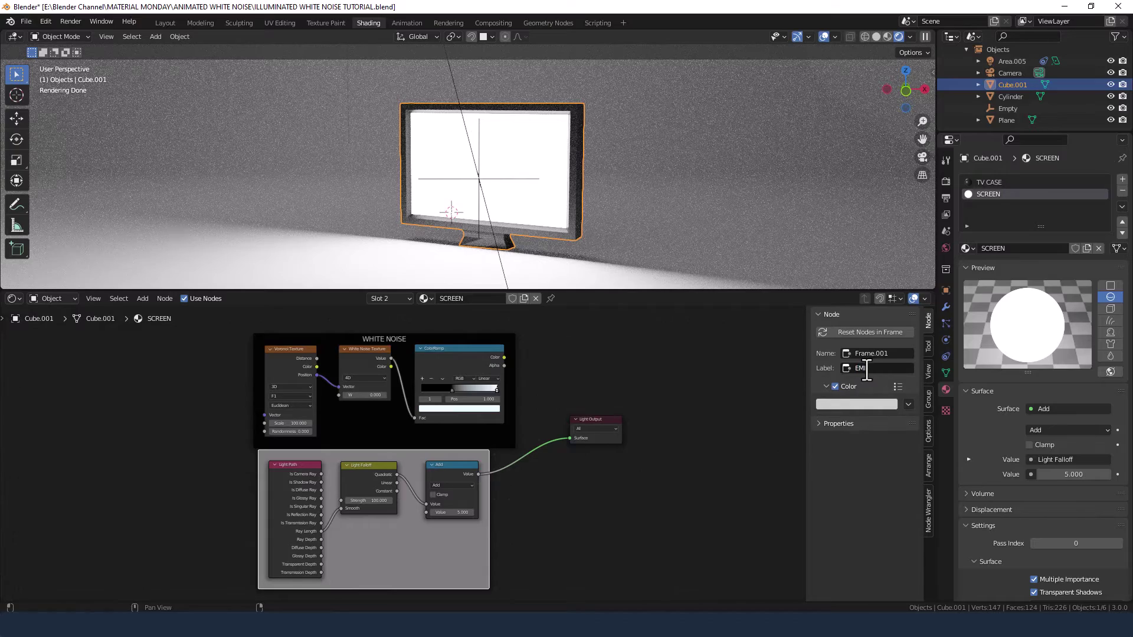
pyautogui.write('TTER')
pyautogui.press('Return')
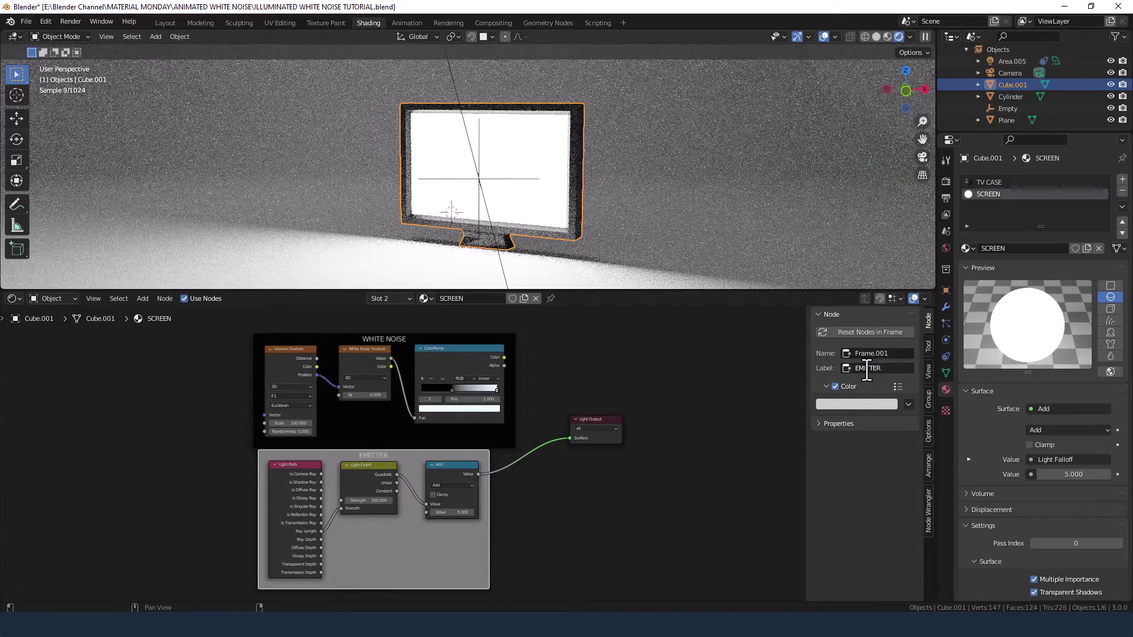
pyautogui.click(845, 399)
pyautogui.moveTo(853, 385); pyautogui.dragTo(814, 384)
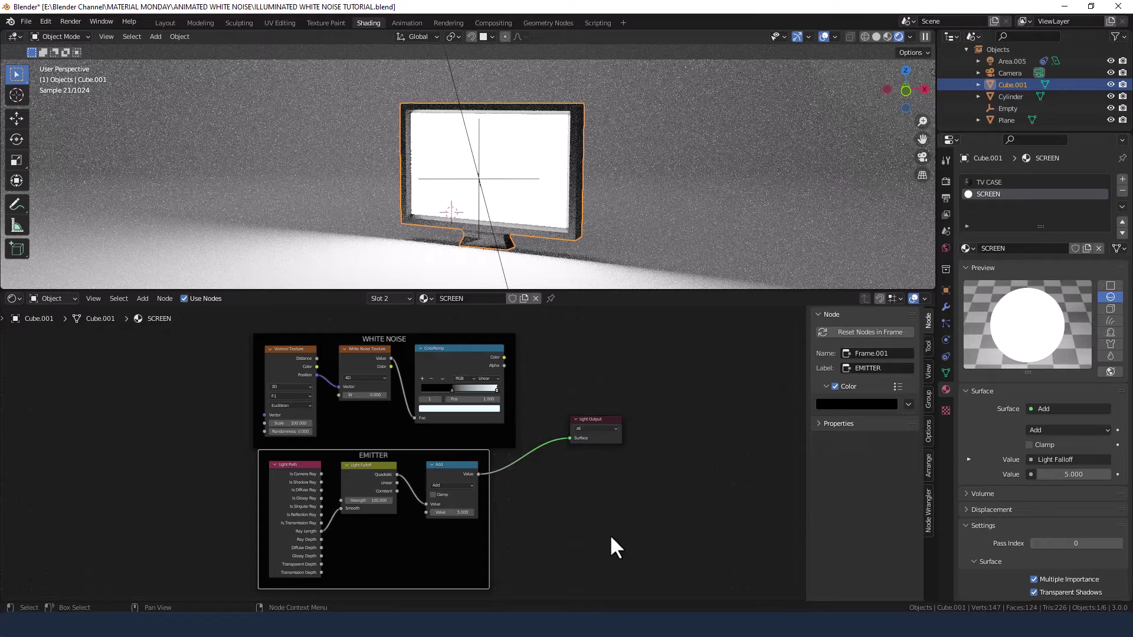
# Step: Move the EMITTER frame slightly away from the WHITE NOISE frame and shift the Light Output node farther to the right
pyautogui.moveTo(600, 479); pyautogui.dragTo(612, 491, button='middle')
pyautogui.moveTo(473, 539); pyautogui.dragTo(490, 556)
pyautogui.click(614, 438)
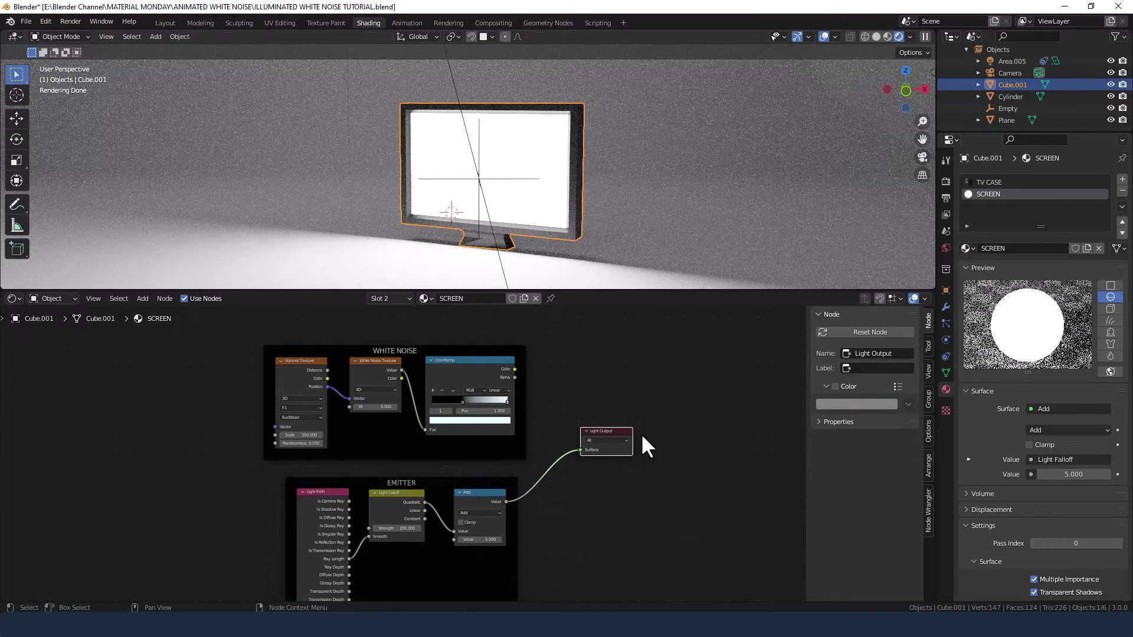
pyautogui.press('g')
pyautogui.click(694, 438)
pyautogui.click(644, 502)
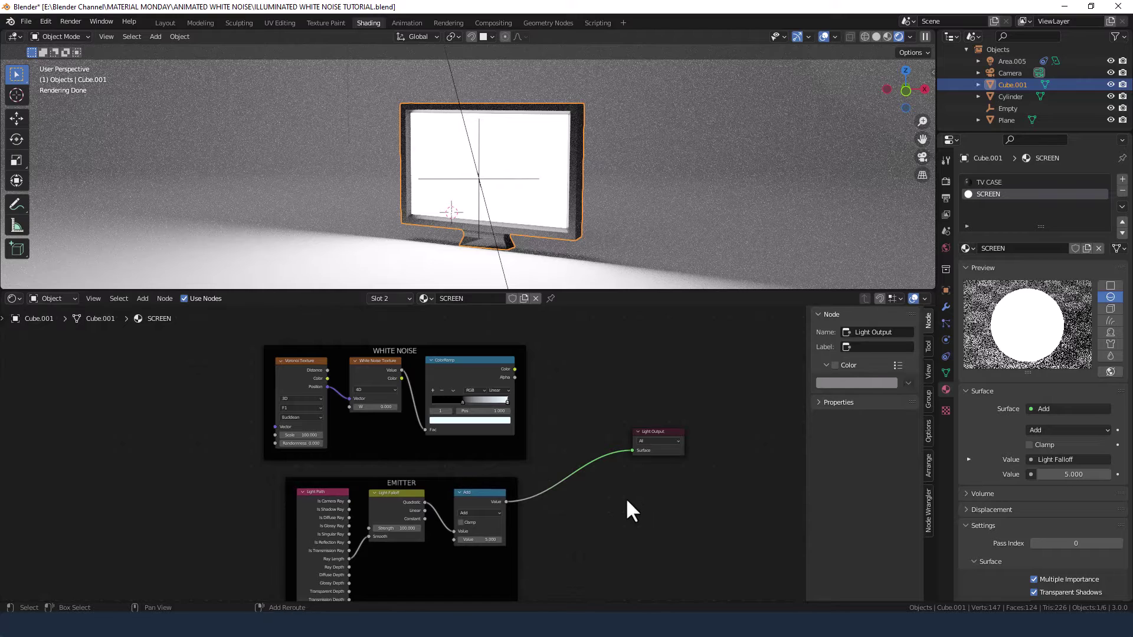
# Step: Insert a MixRGB node into the link between the Add node and the Light Output
pyautogui.hotkey('shift', 'a')
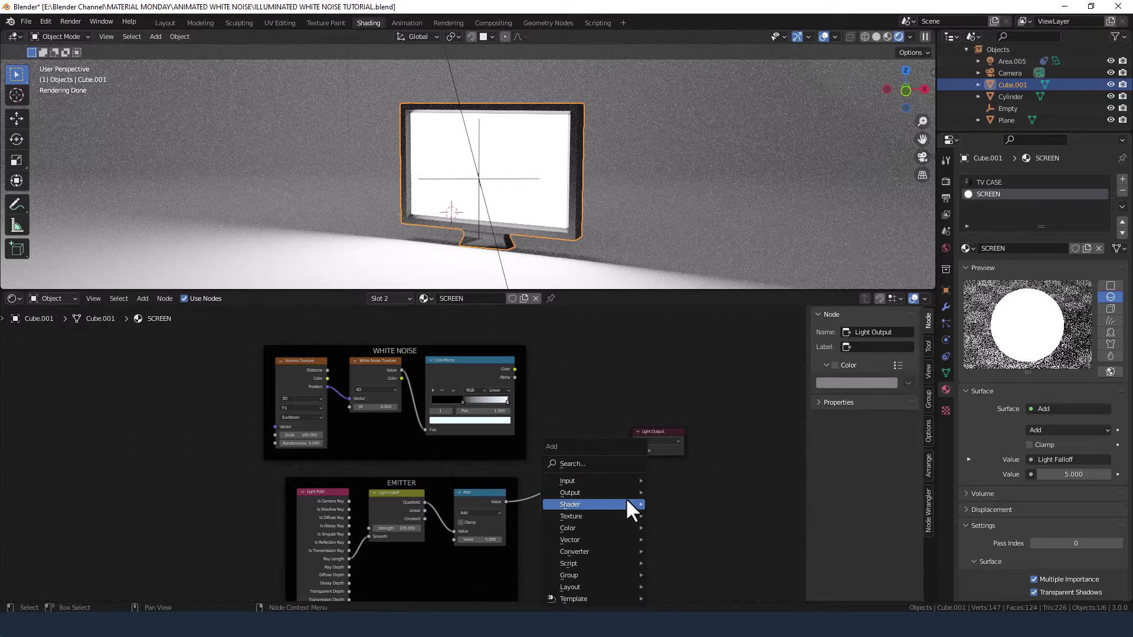
pyautogui.click(593, 464)
pyautogui.write('MIX')
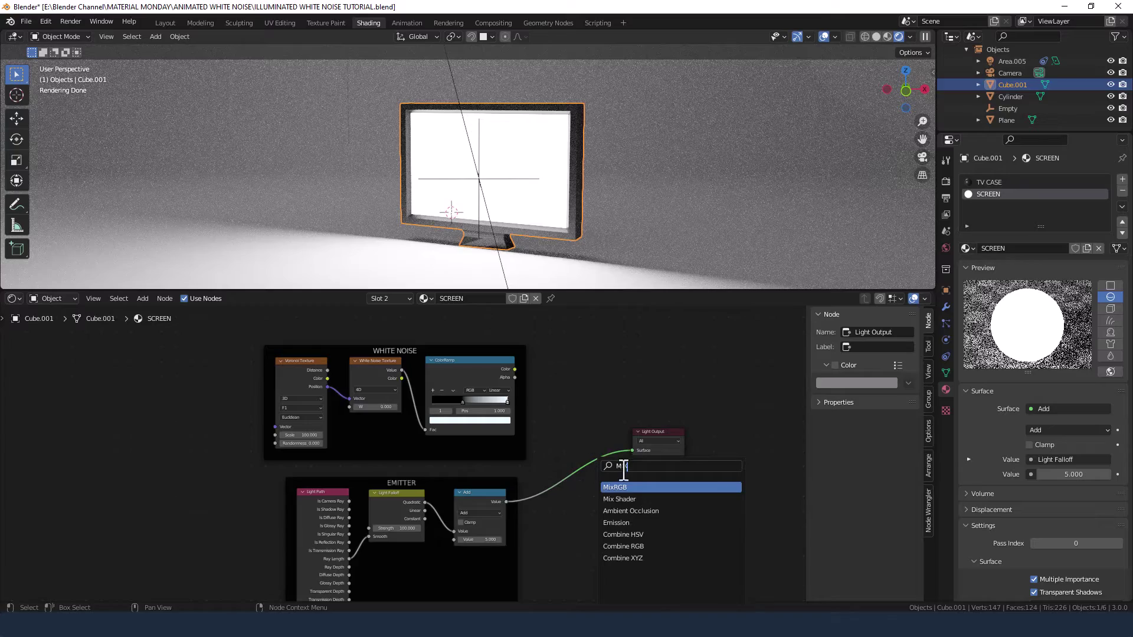
pyautogui.click(625, 486)
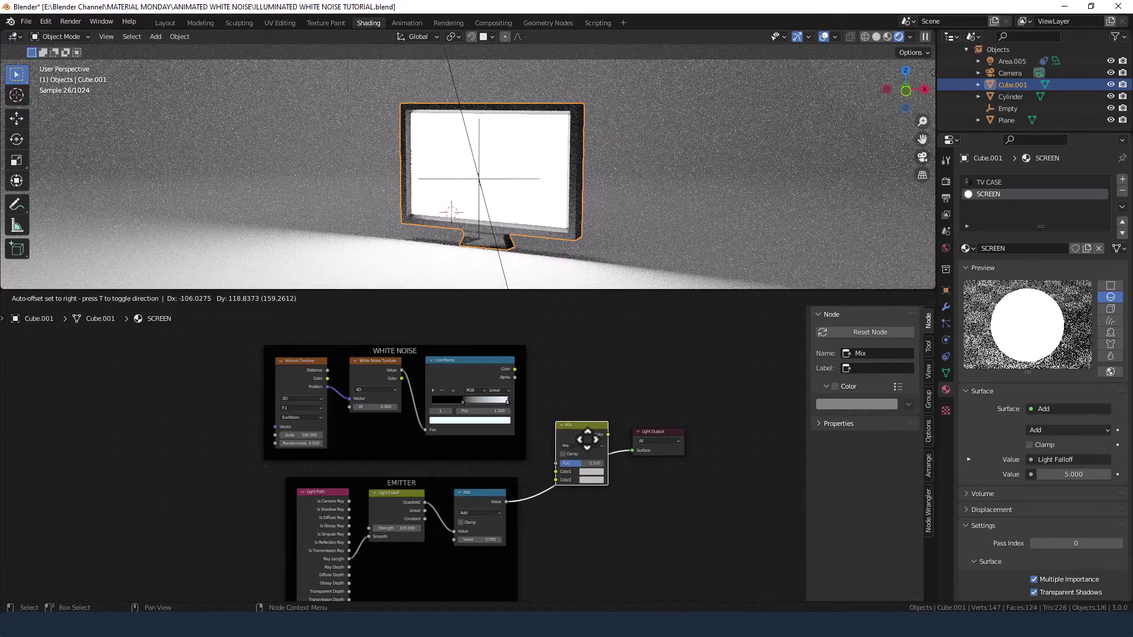
pyautogui.click(586, 437)
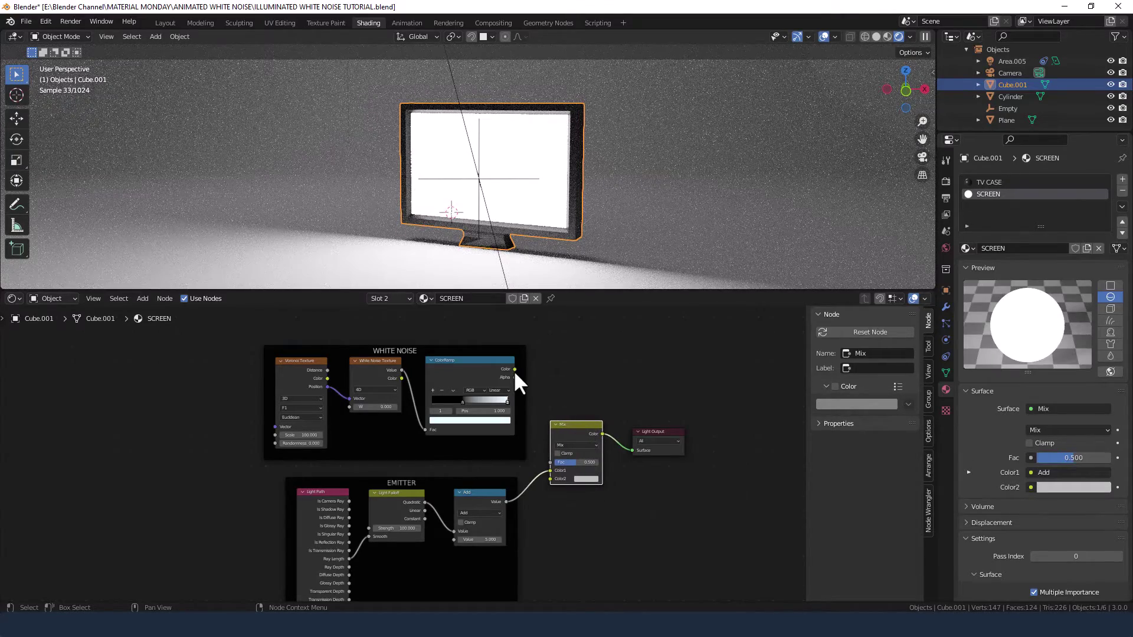
# Step: Feed the ColorRamp's Color into the Mix node's Color1, with Add in Color2, and set the blending mode to Multiply
pyautogui.click(514, 368)
pyautogui.moveTo(514, 369); pyautogui.dragTo(549, 469)
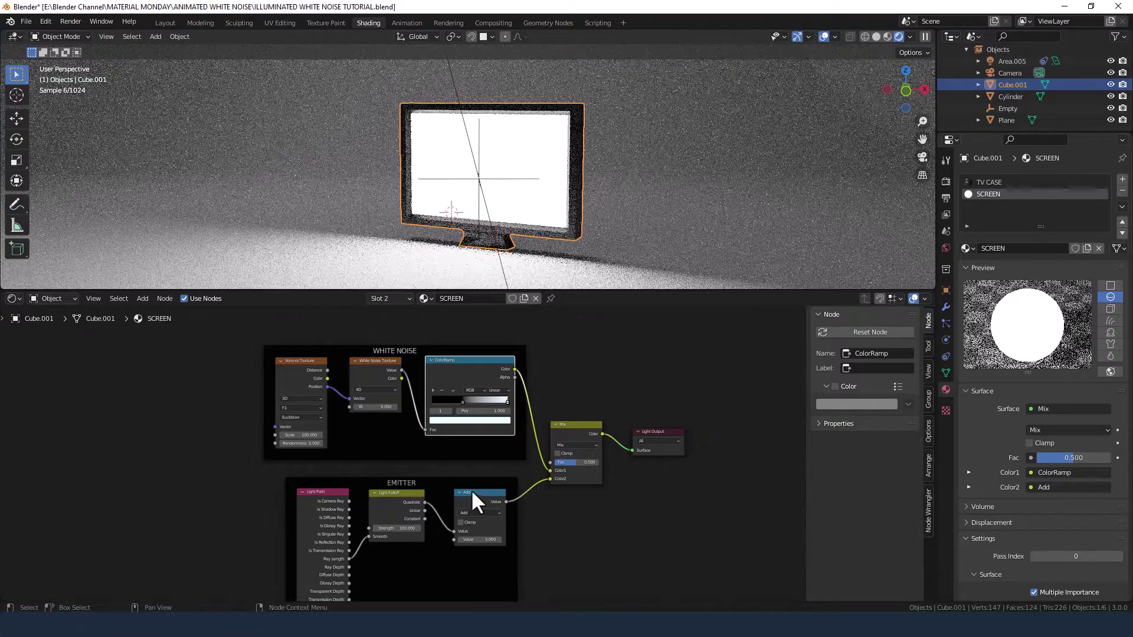
pyautogui.scroll(3, 576, 485)
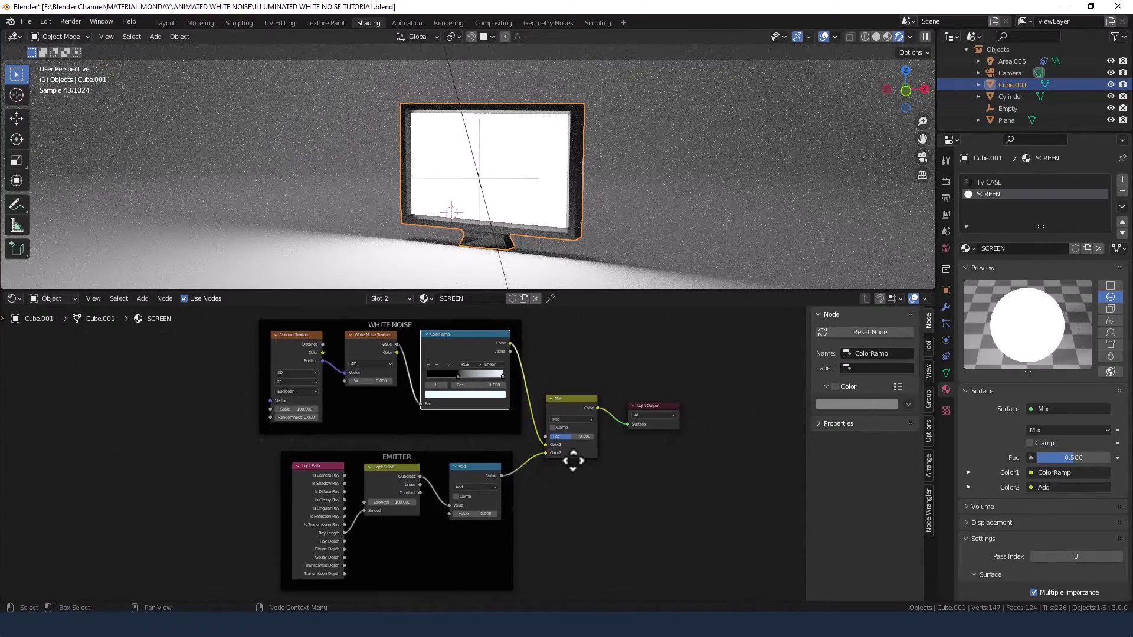
pyautogui.click(601, 408)
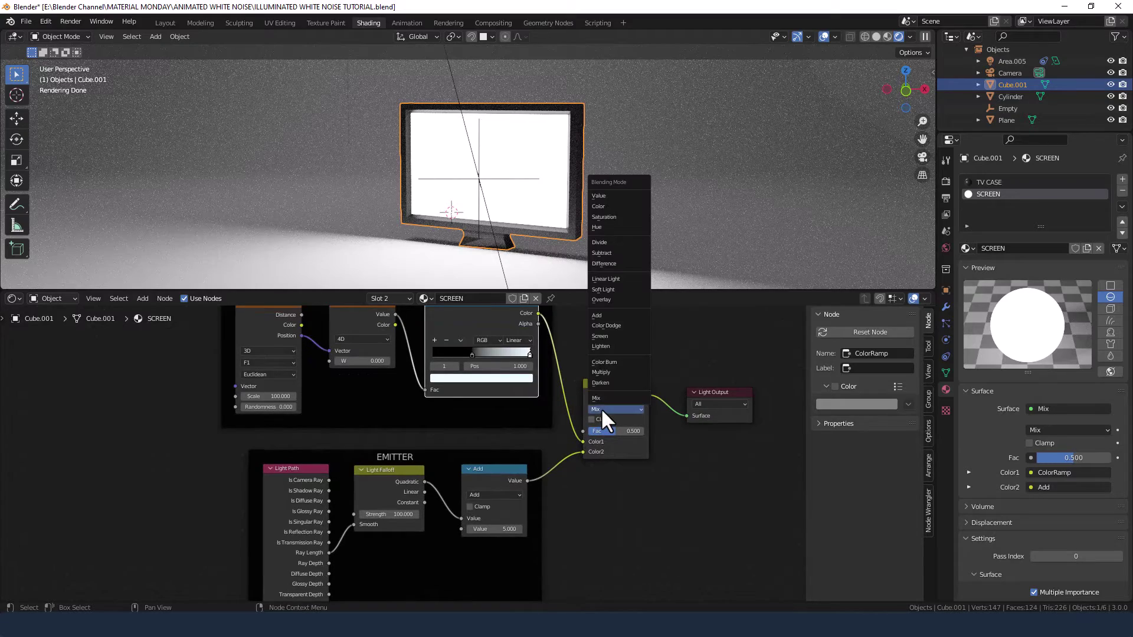
pyautogui.click(608, 373)
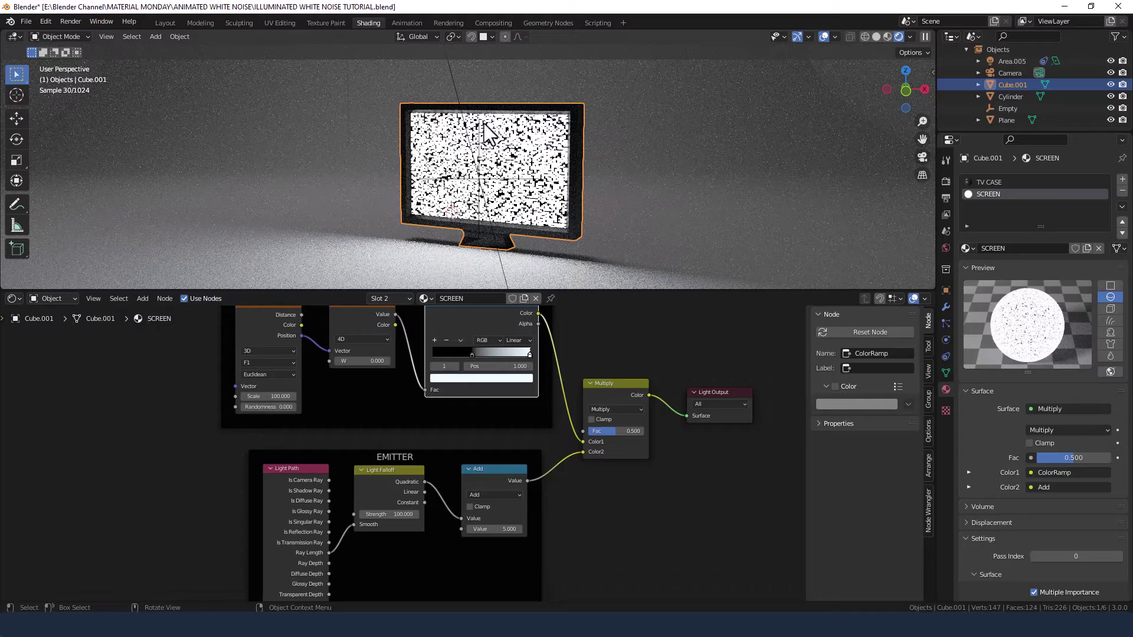
# Step: Set the Multiply node's Fac to 0.1
pyautogui.click(629, 432)
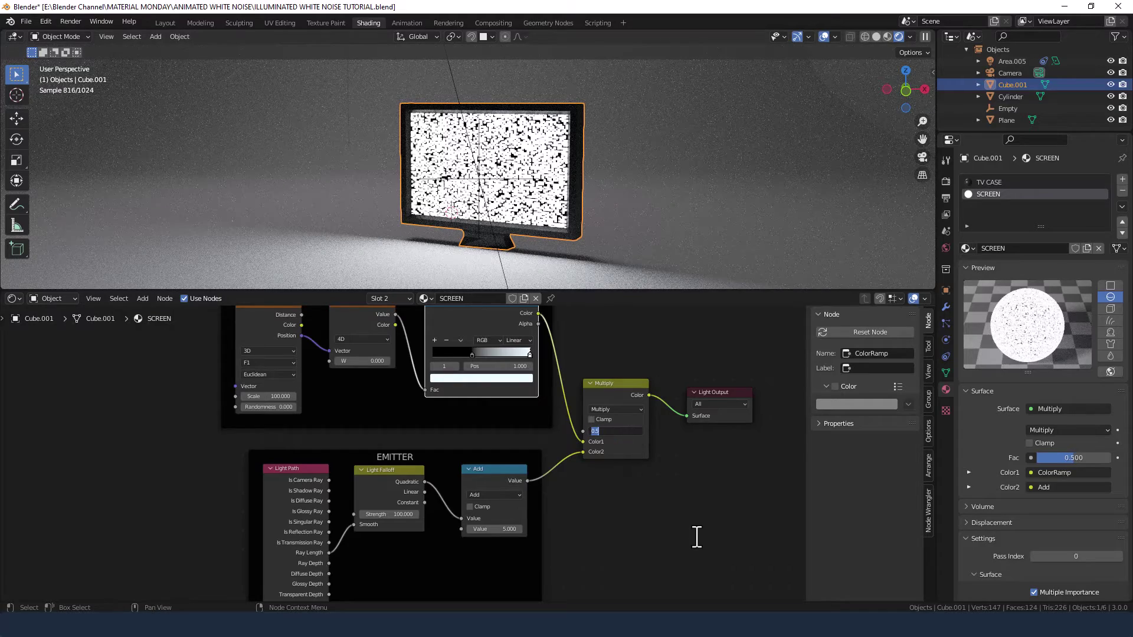
pyautogui.press('BackSpace')
pyautogui.write('.1')
pyautogui.press('Return')
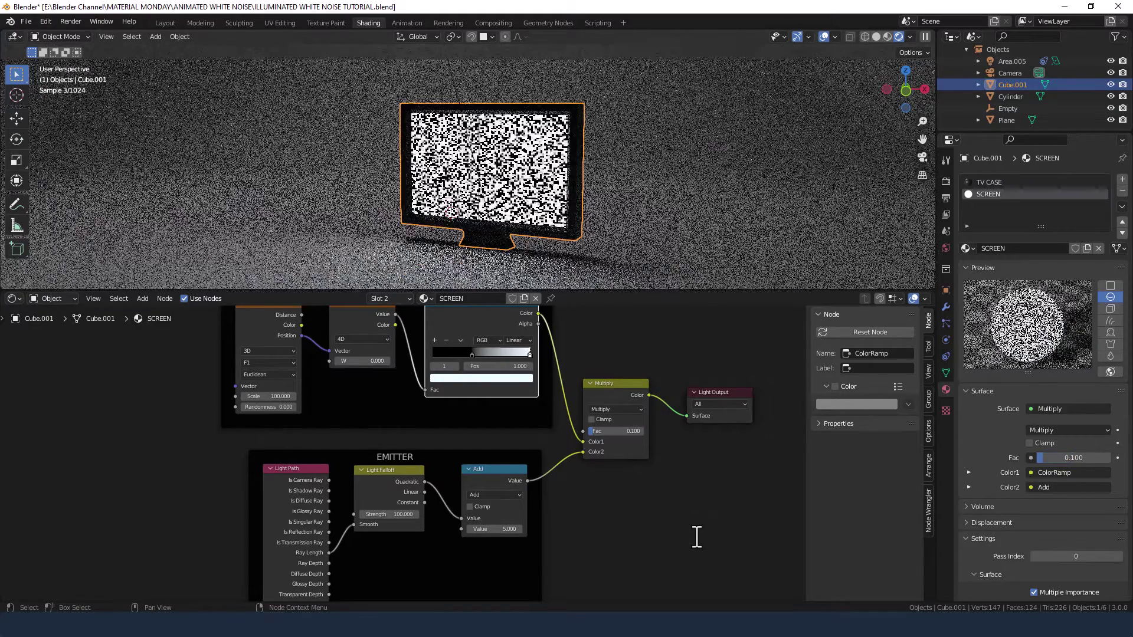
pyautogui.scroll(-2, 556, 366)
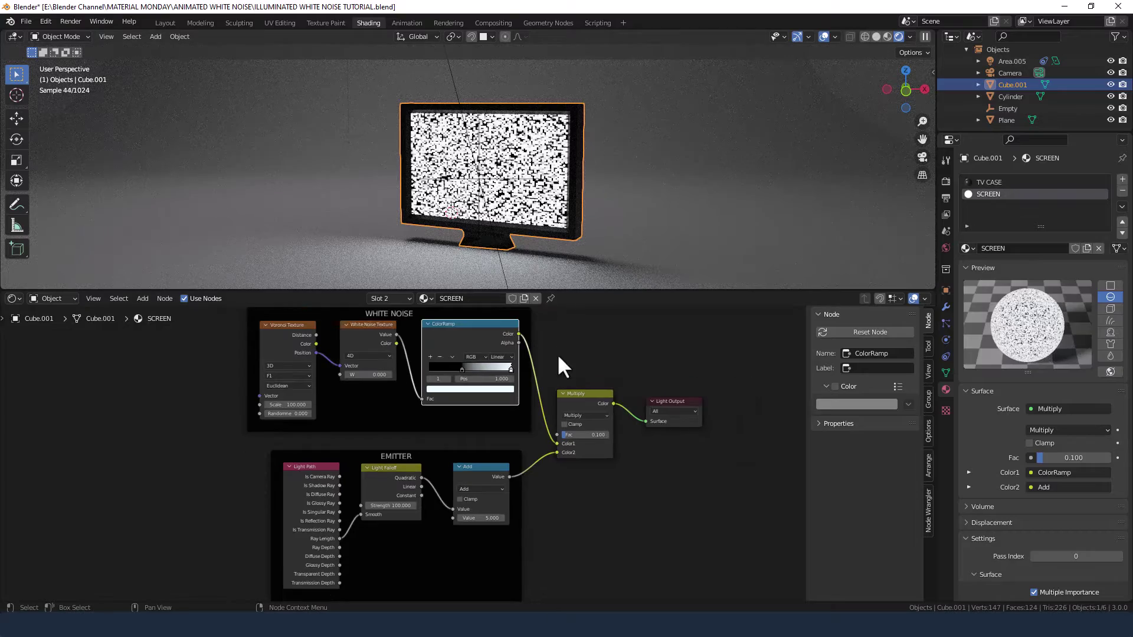
# Step: Move the ColorRamp's black stop to position 0.282
pyautogui.scroll(6, 504, 224)
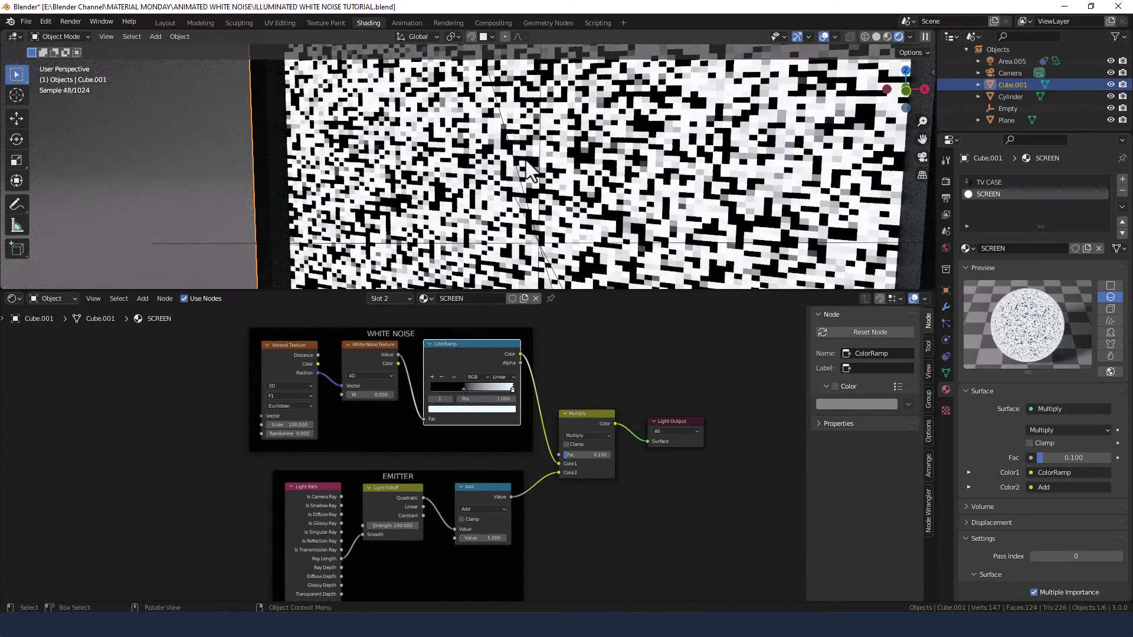
pyautogui.press('g')
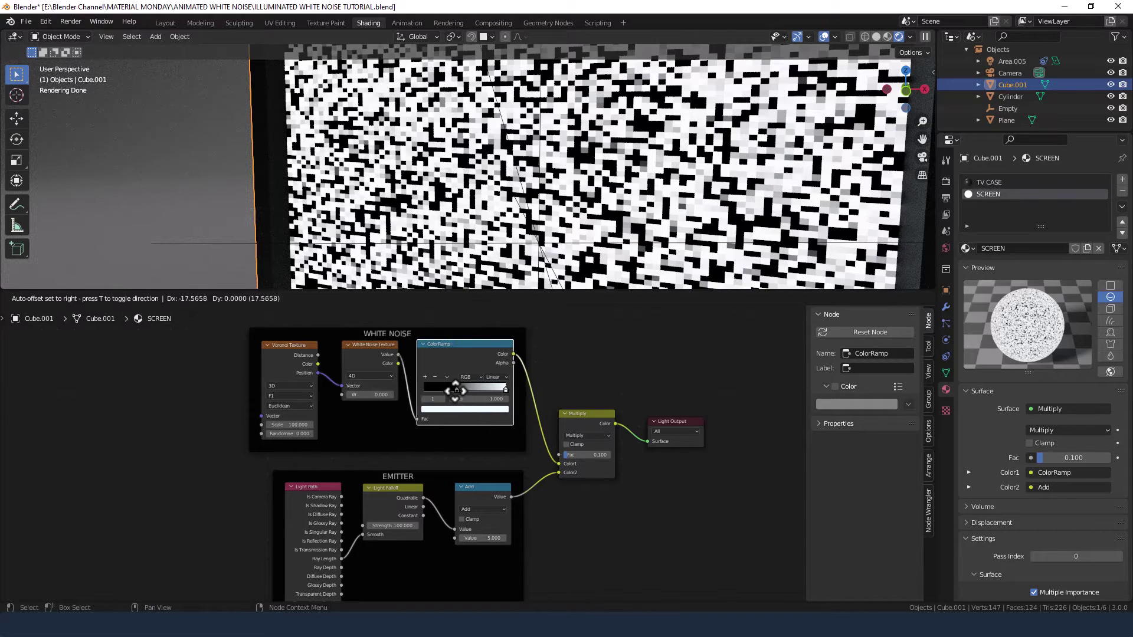
pyautogui.click(462, 389)
pyautogui.moveTo(463, 388); pyautogui.dragTo(452, 391)
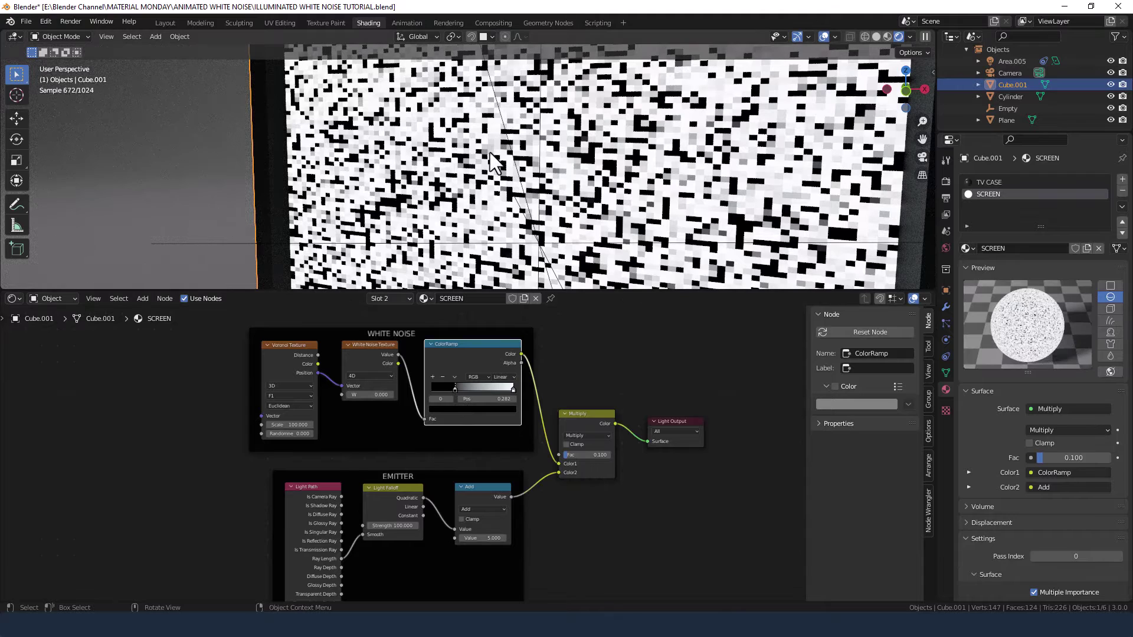
# Step: Examine the complete node setup and the illuminated noise on the TV screen, both close up and with the surrounding scene
pyautogui.scroll(-1, 552, 421)
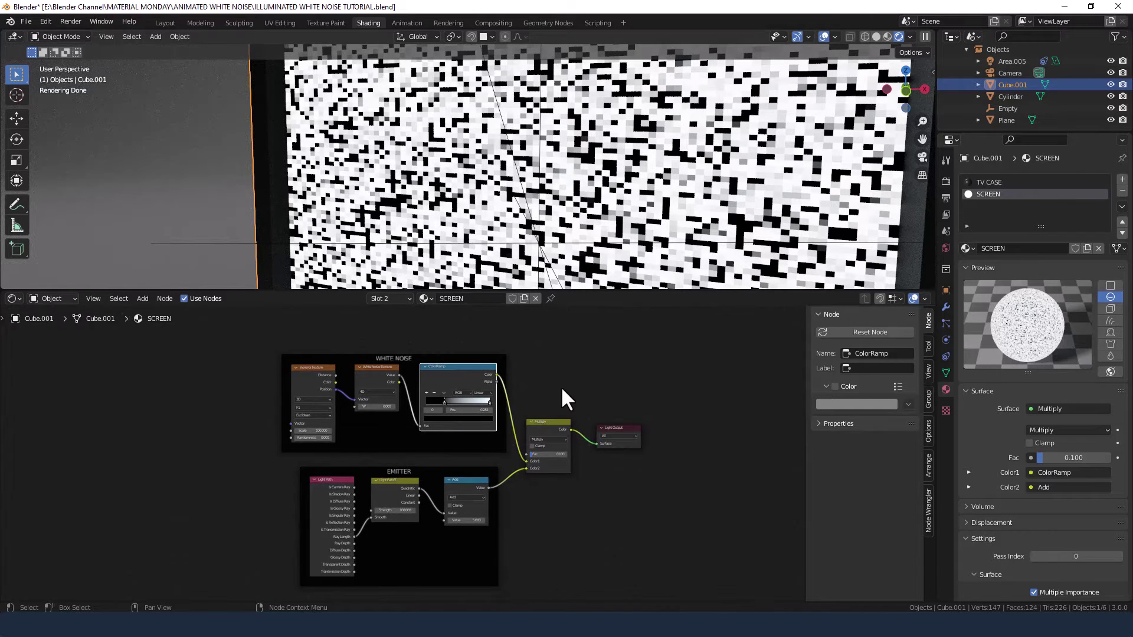
pyautogui.scroll(-1, 555, 383)
pyautogui.moveTo(554, 383); pyautogui.dragTo(579, 380, button='middle')
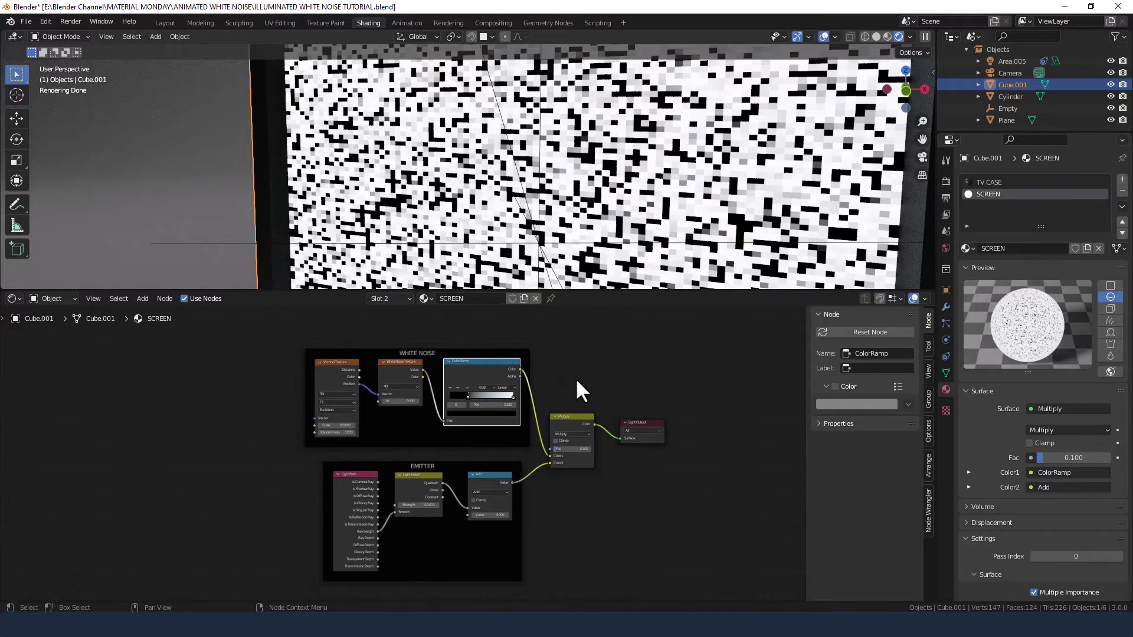
pyautogui.scroll(2, 575, 378)
pyautogui.scroll(-1, 497, 536)
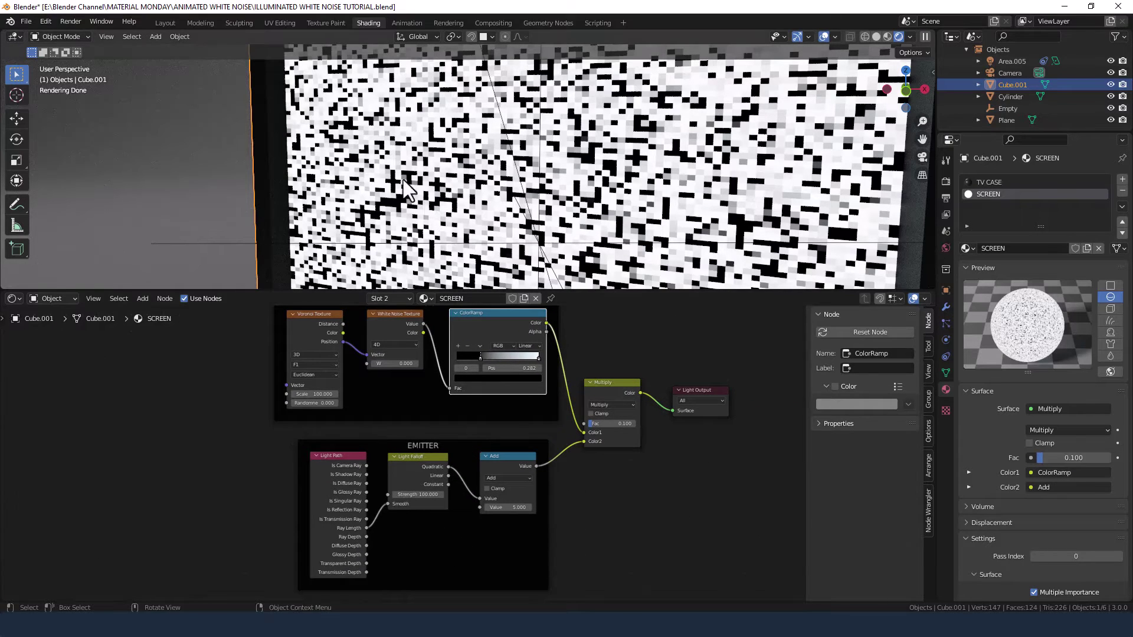
pyautogui.moveTo(479, 91); pyautogui.dragTo(462, 235, button='middle')
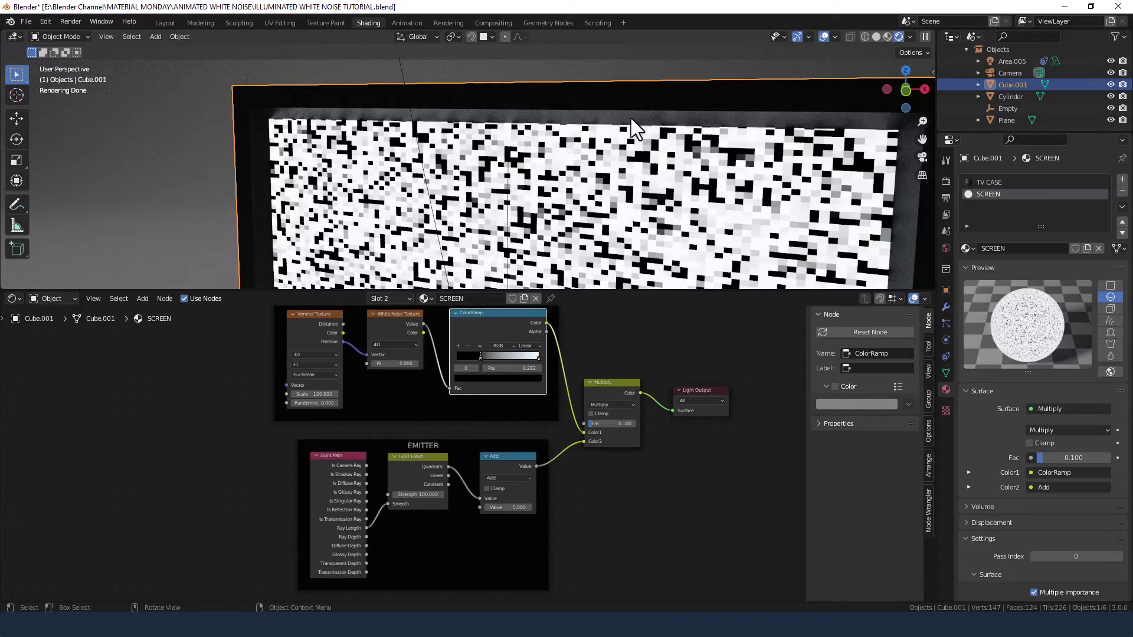
pyautogui.scroll(-6, 611, 154)
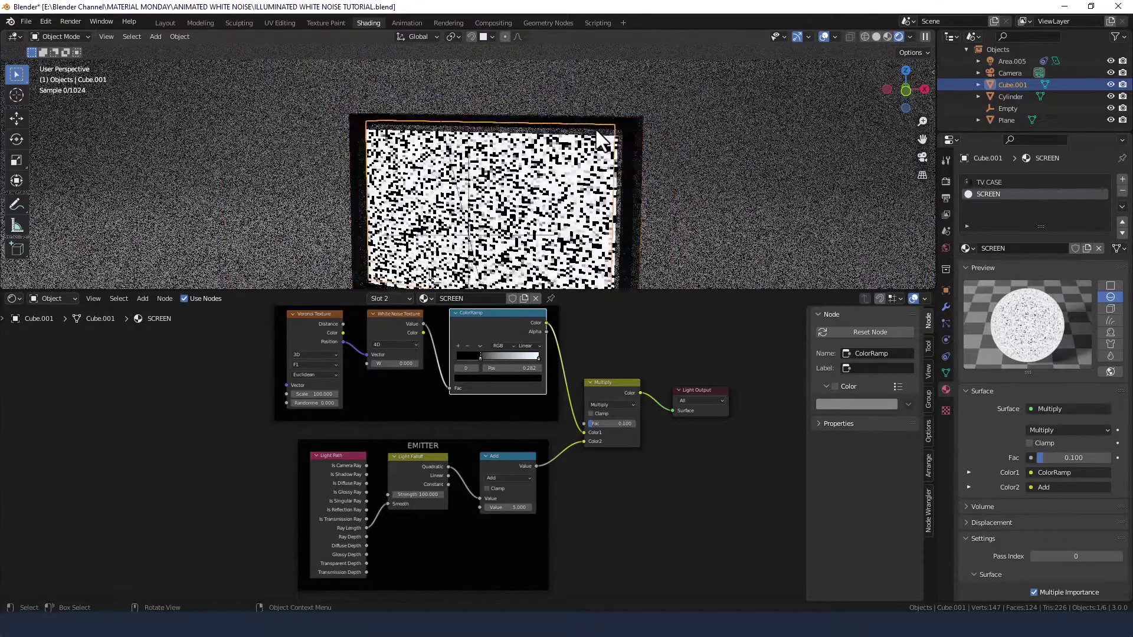
pyautogui.moveTo(585, 154); pyautogui.dragTo(571, 161, button='middle')
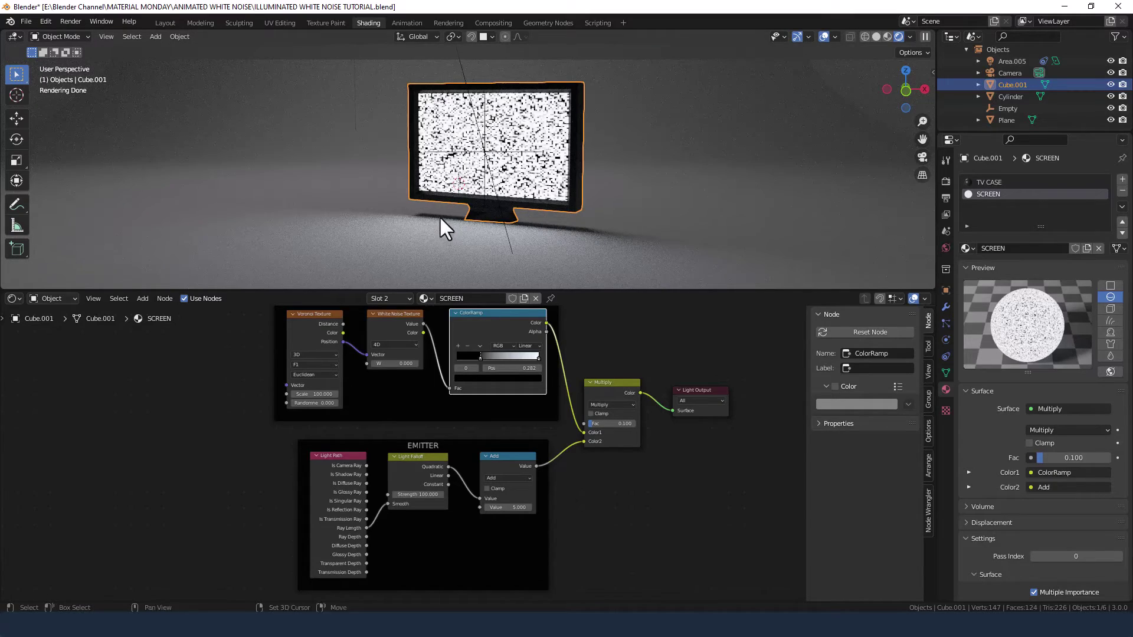
# Step: Add a mesh cylinder to the scene in front of the TV screen
pyautogui.keyDown('shift'); pyautogui.moveTo(440, 215); pyautogui.dragTo(560, 232, button='middle'); pyautogui.keyUp('shift')
pyautogui.hotkey('shift', 'a')
pyautogui.moveTo(512, 228)
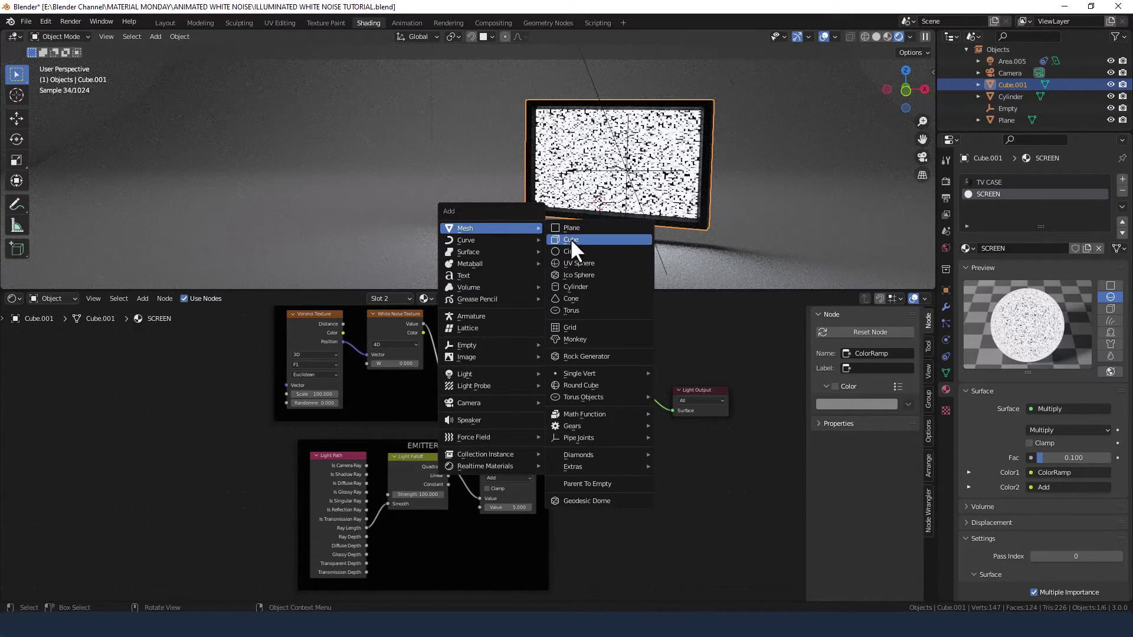
pyautogui.click(575, 285)
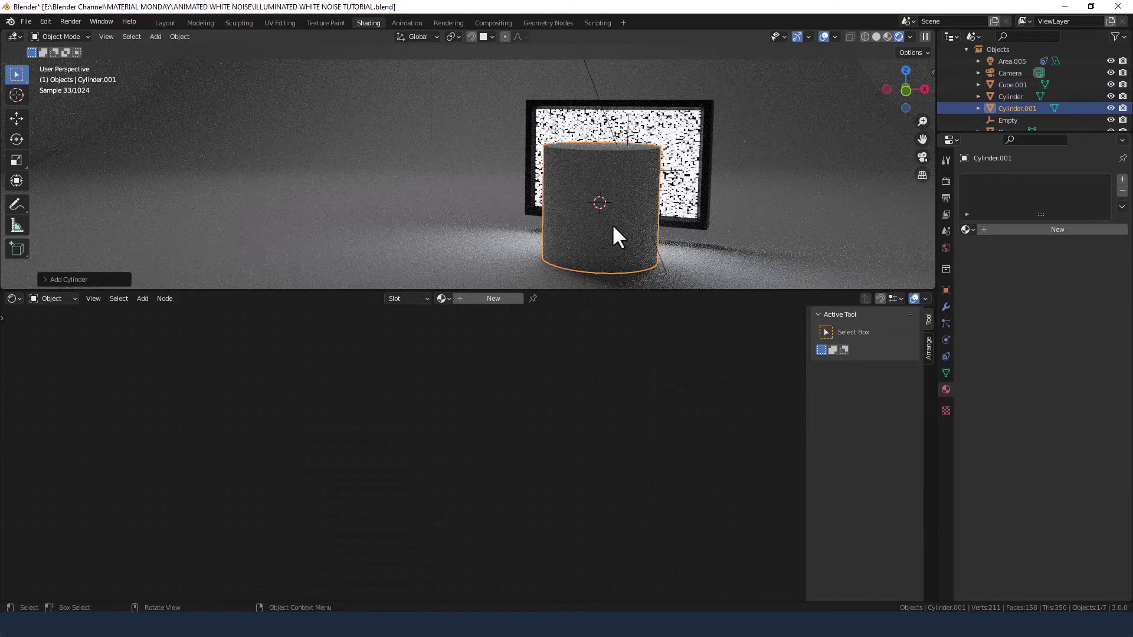
pyautogui.moveTo(602, 245); pyautogui.dragTo(594, 197, button='middle')
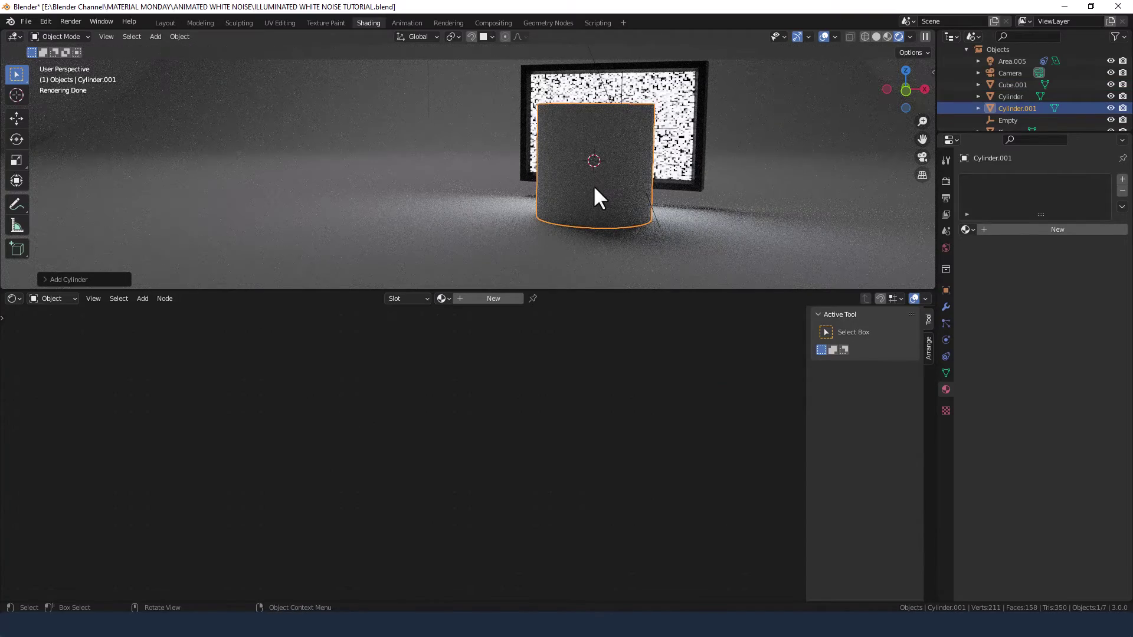
# Step: Move the cylinder along the global X axis in the negative direction so it stands clear beside the TV
pyautogui.press('g')
pyautogui.press('x')
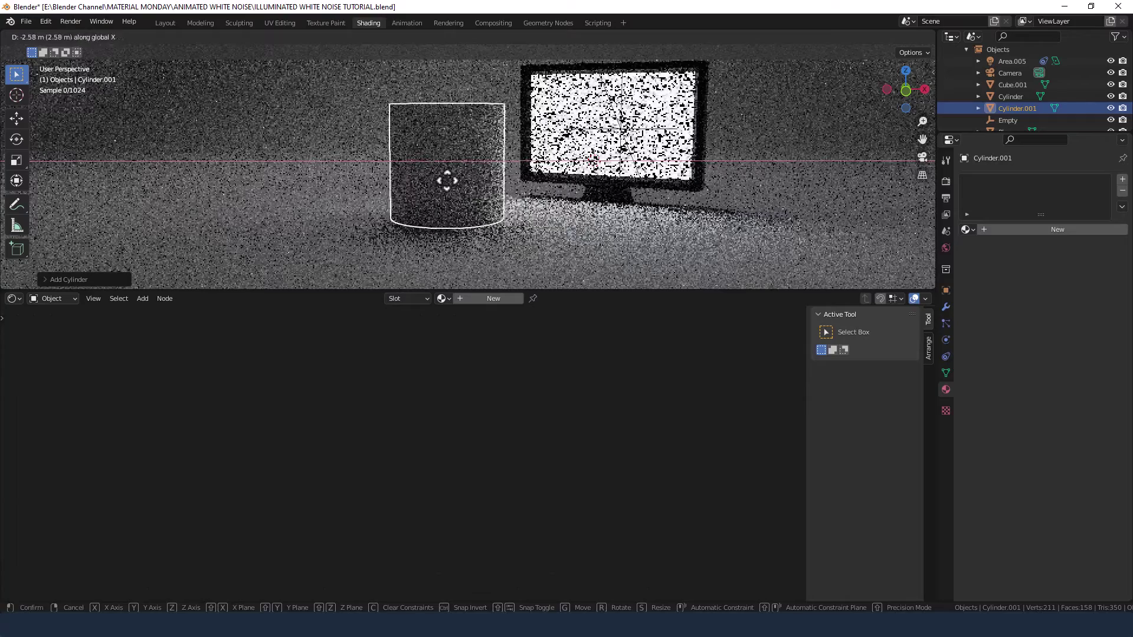
pyautogui.click(432, 177)
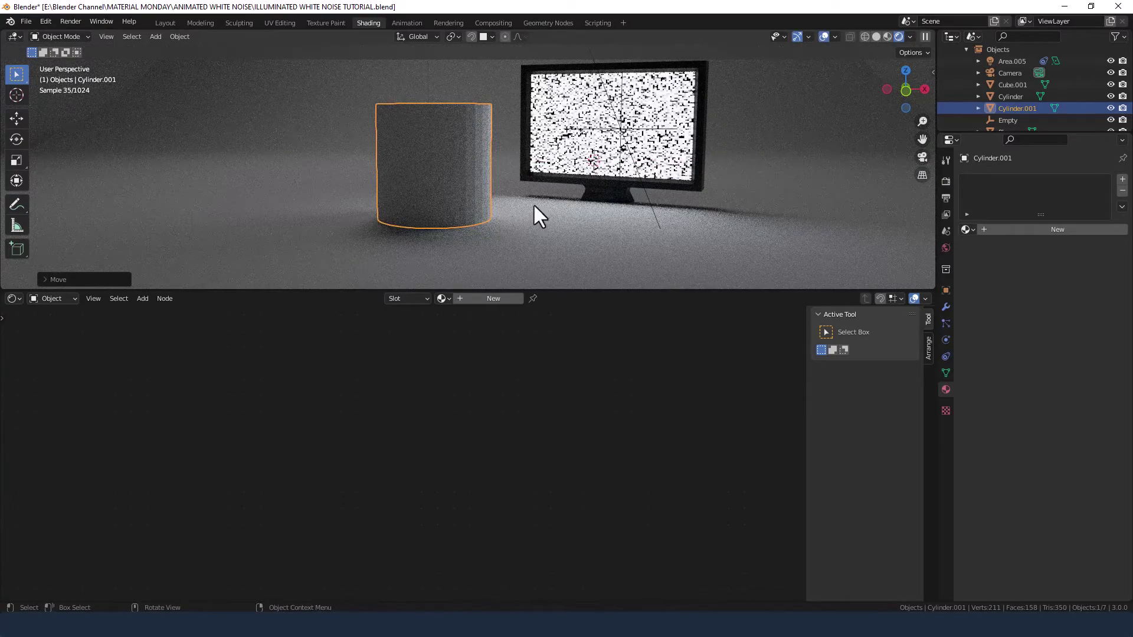
pyautogui.keyDown('shift'); pyautogui.moveTo(565, 205); pyautogui.dragTo(529, 237, button='middle'); pyautogui.keyUp('shift')
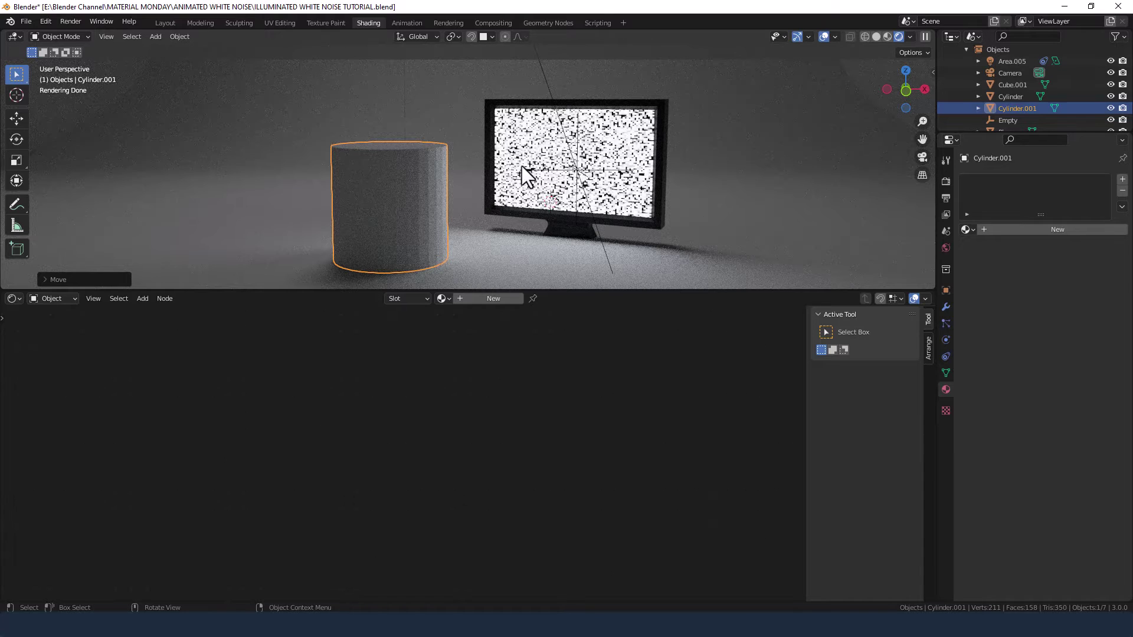
# Step: Select the TV and keyframe the White Noise Texture's W value at 0 on frame 1
pyautogui.click(595, 140)
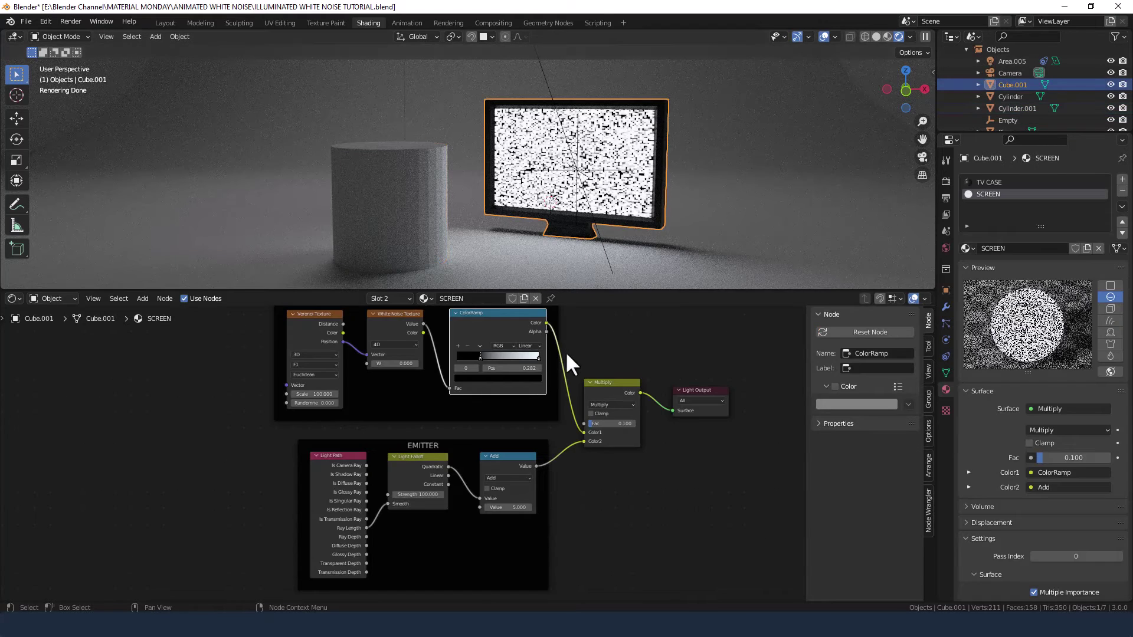
pyautogui.moveTo(565, 352)
pyautogui.mouseDown(button='middle')
pyautogui.moveTo(583, 351)
pyautogui.moveTo(580, 362)
pyautogui.mouseUp(button='middle')
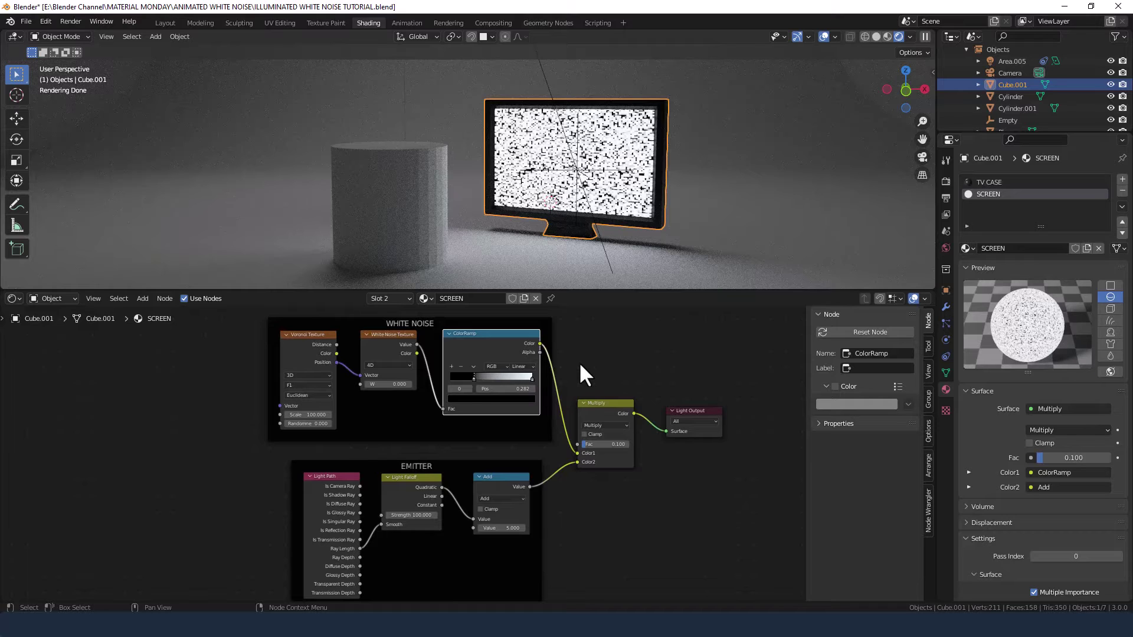
pyautogui.click(164, 23)
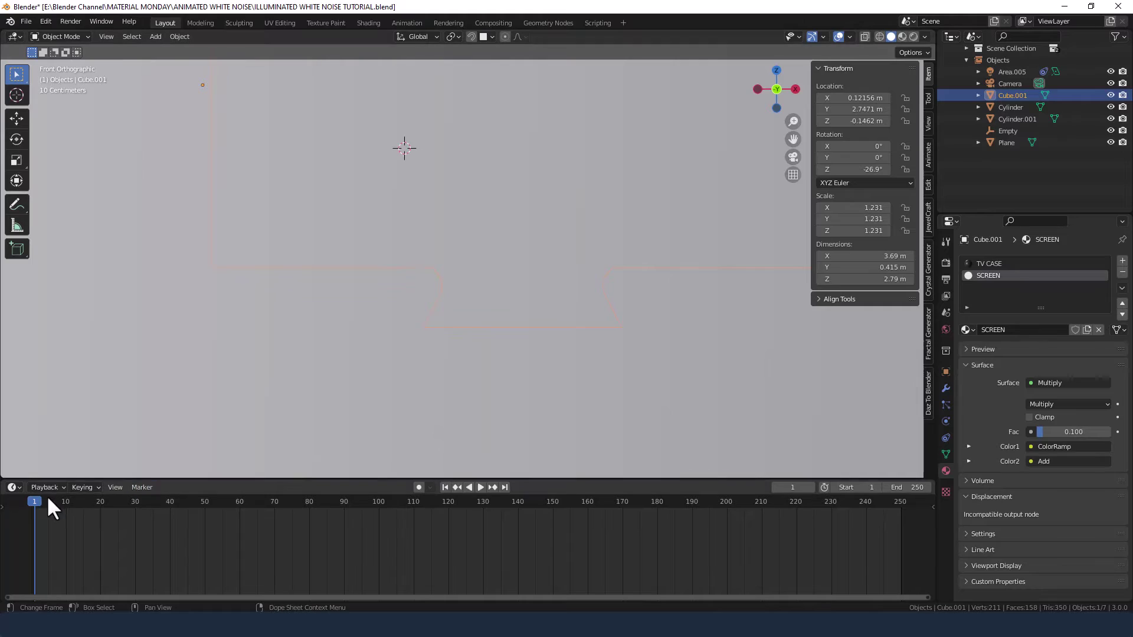
pyautogui.click(369, 23)
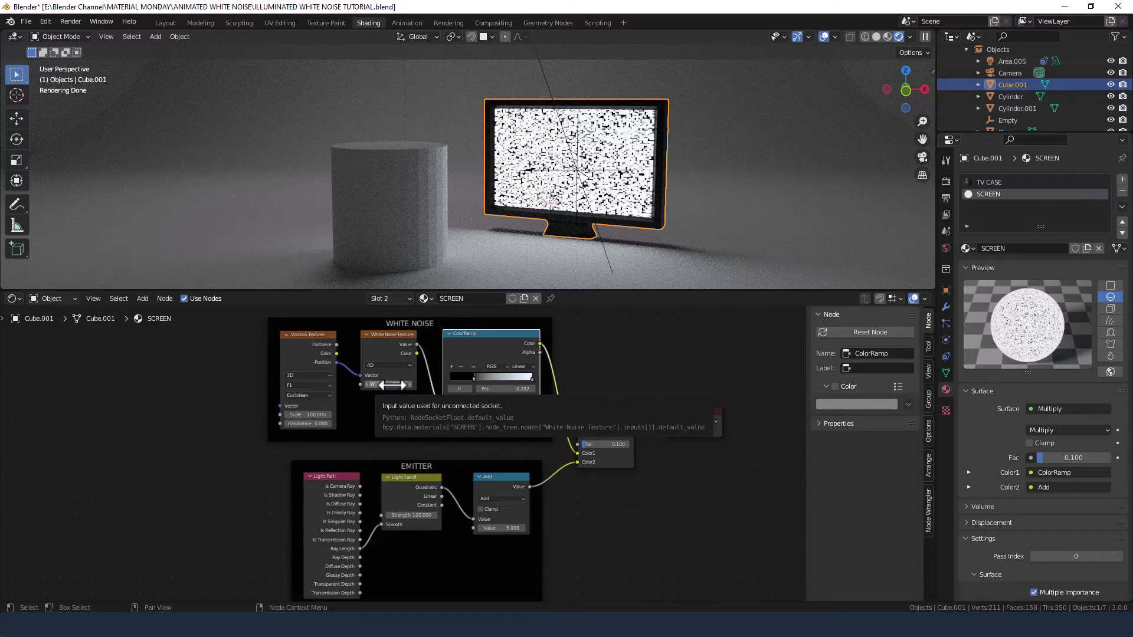
pyautogui.press('i')
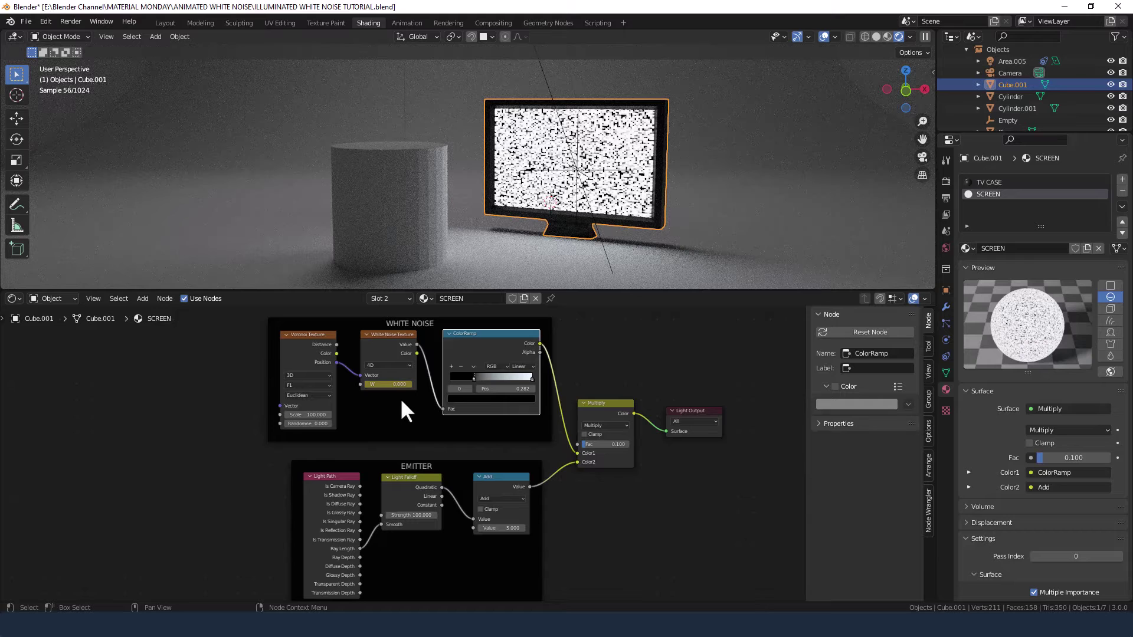
# Step: Set the animation's end frame to 240
pyautogui.click(171, 23)
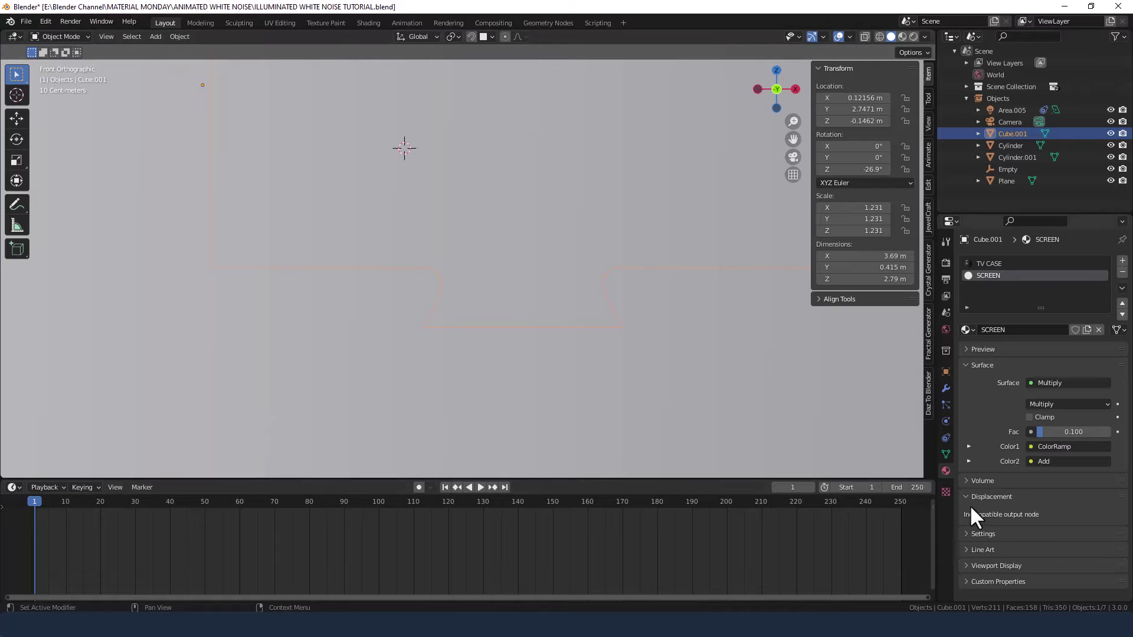
pyautogui.click(919, 488)
pyautogui.write('240')
pyautogui.press('Return')
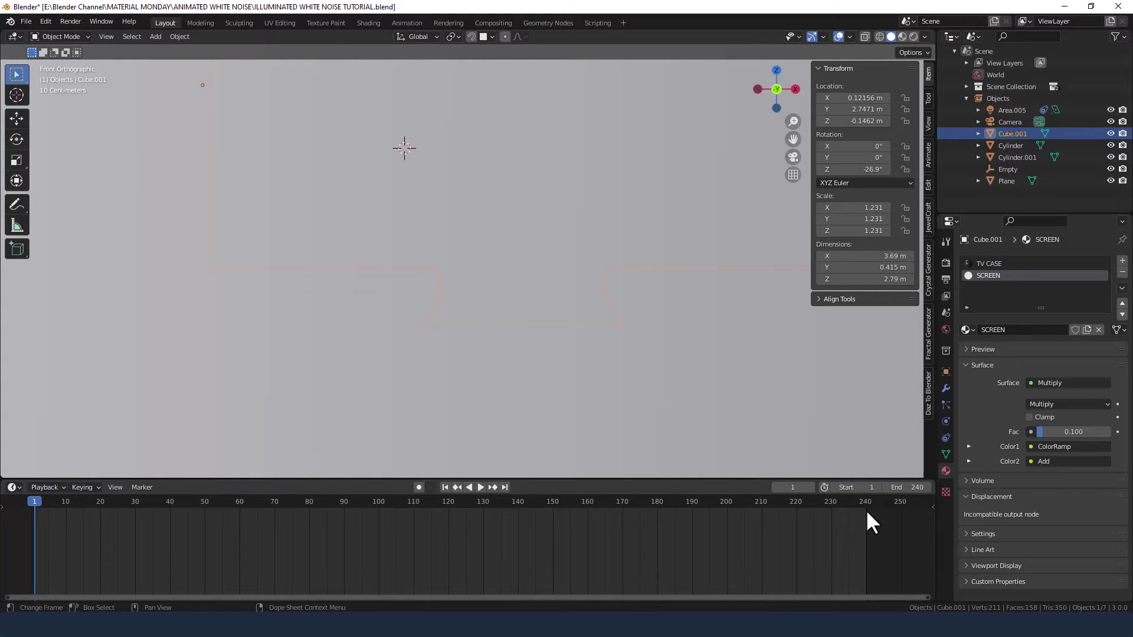
# Step: Set the White Noise Texture's W value to 20 on frame 241 and keyframe it
pyautogui.click(793, 487)
pyautogui.write('241')
pyautogui.press('Return')
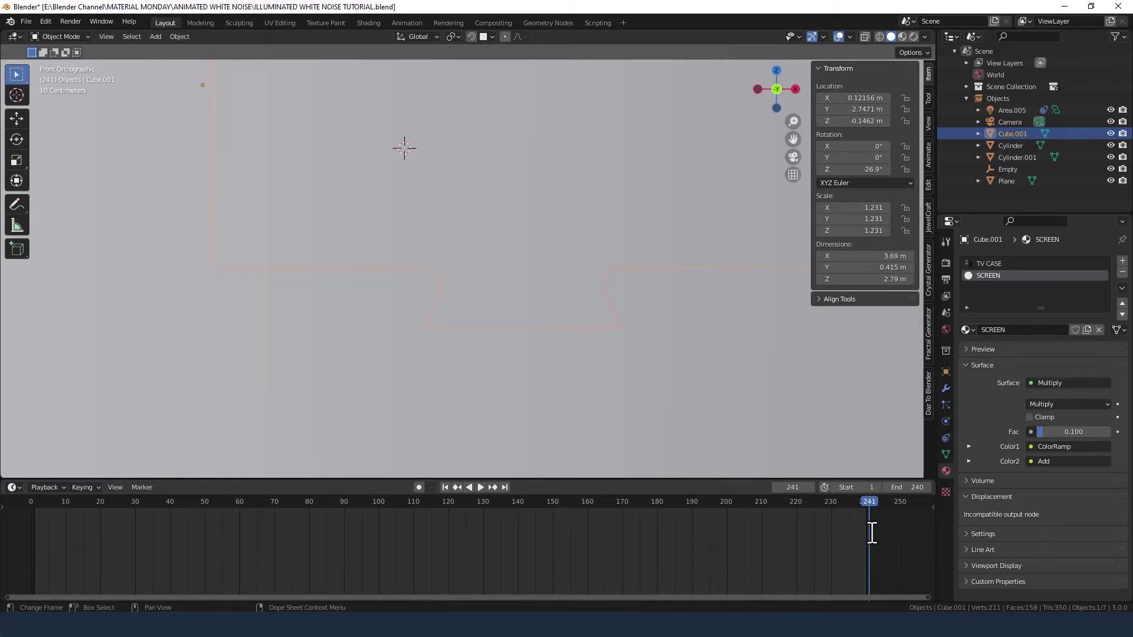
pyautogui.click(358, 23)
pyautogui.click(389, 384)
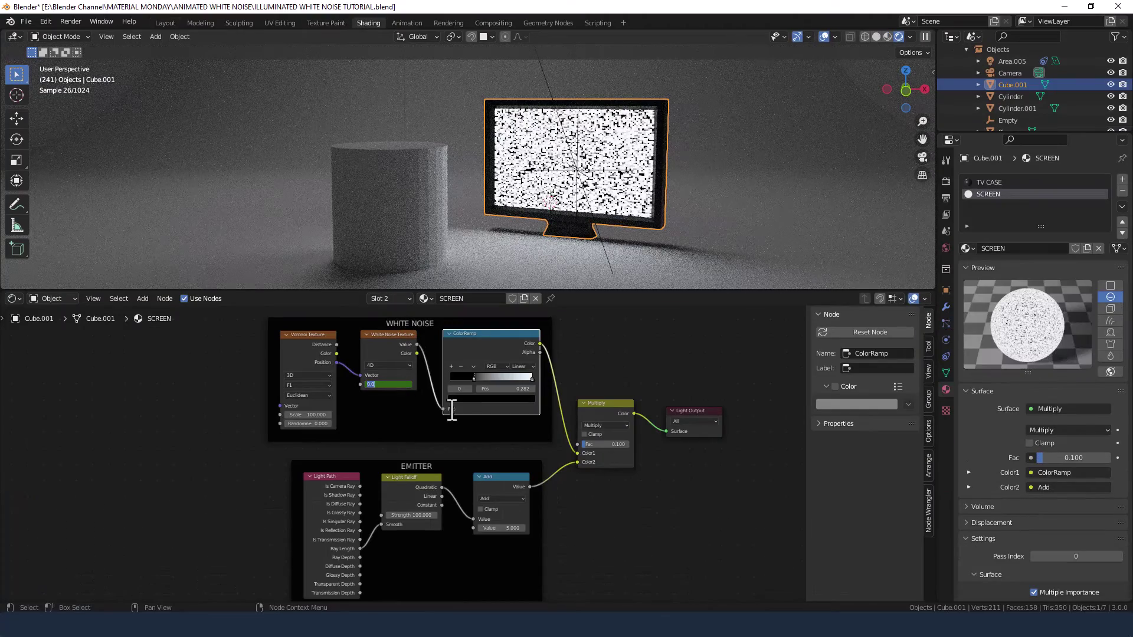
pyautogui.write('20')
pyautogui.press('Return')
pyautogui.press('i')
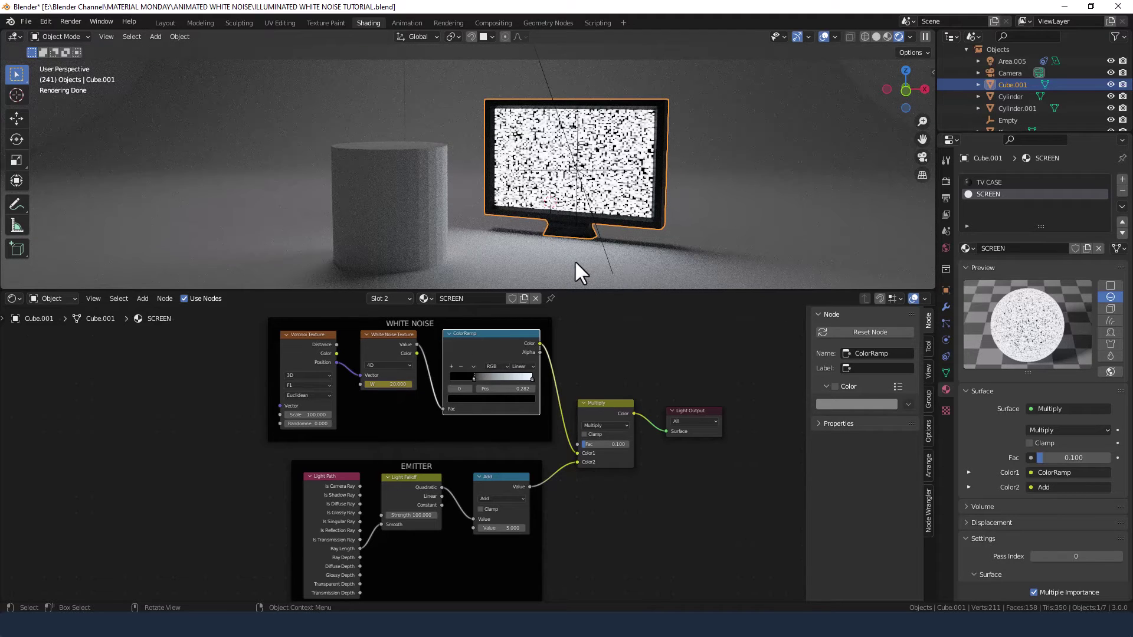
# Step: Play back the noise animation in the viewport, and render a still image of the frame where playback stops
pyautogui.press('space')
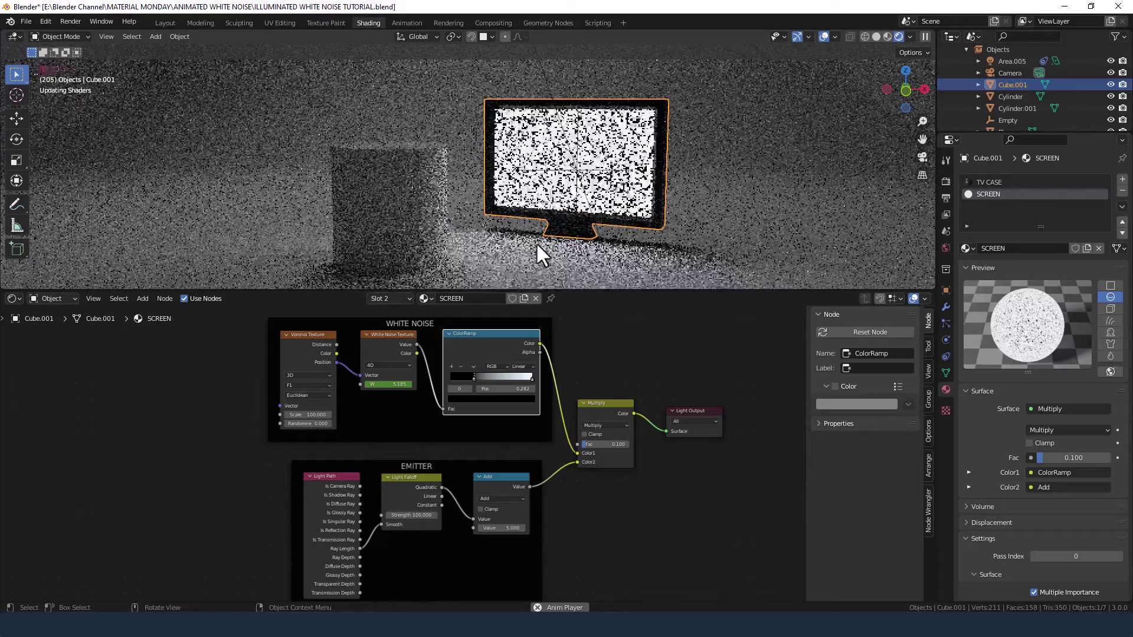
pyautogui.press('Escape')
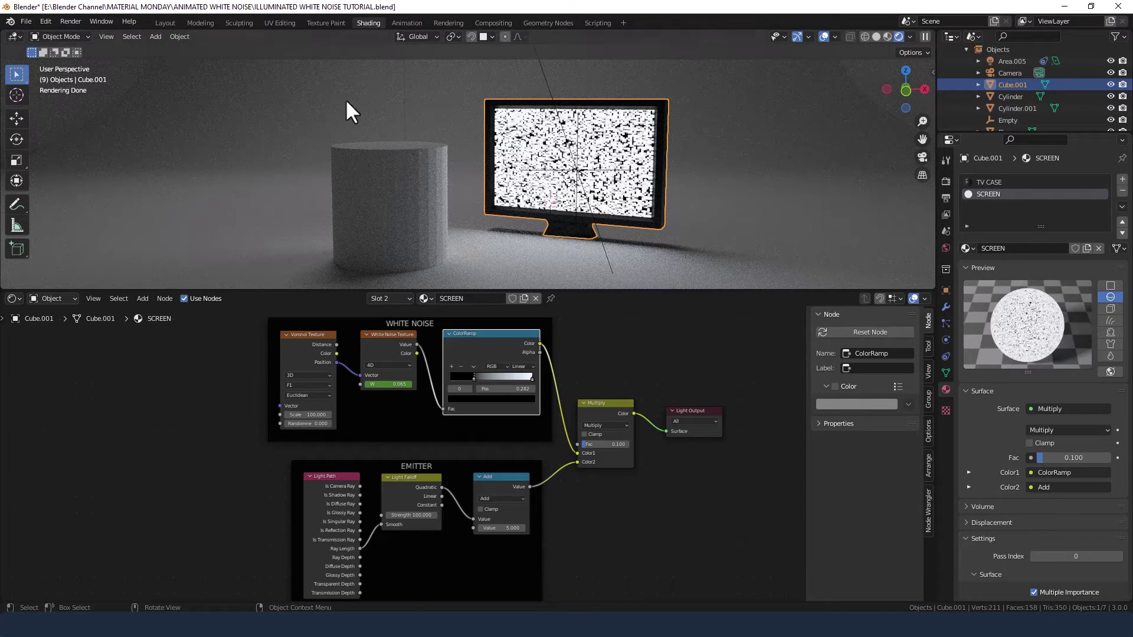
pyautogui.click(947, 180)
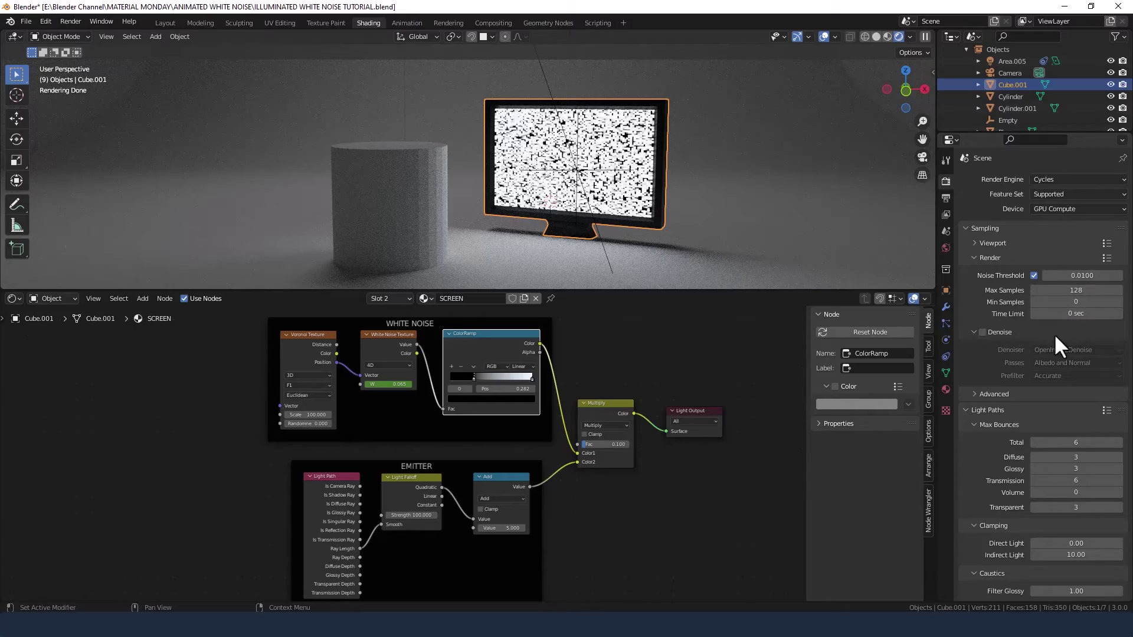
pyautogui.click(61, 23)
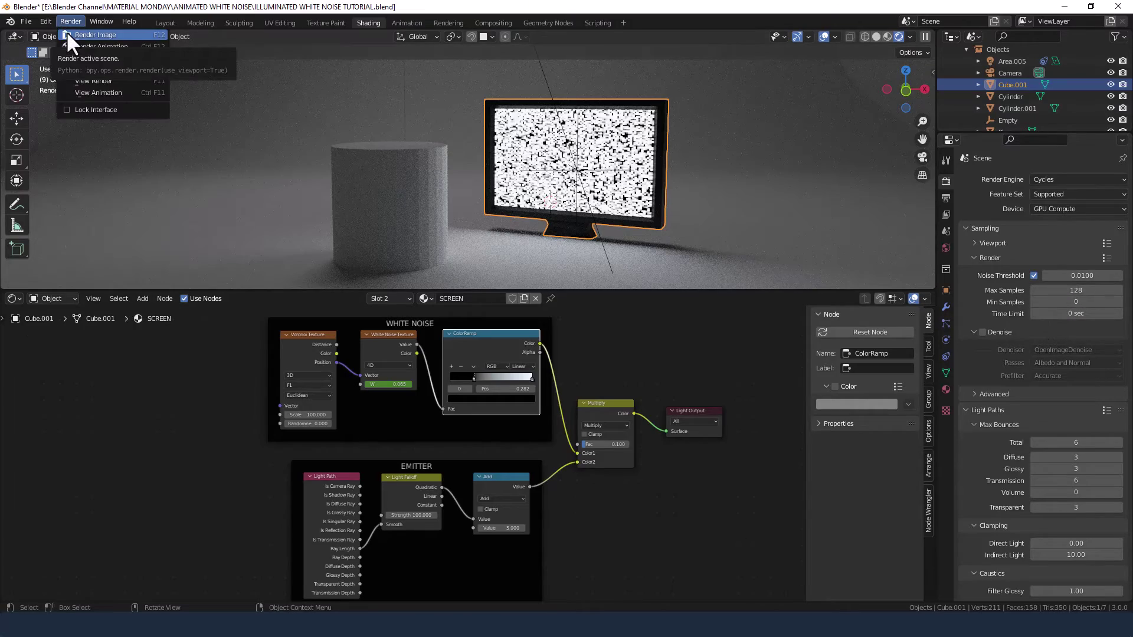
pyautogui.click(67, 34)
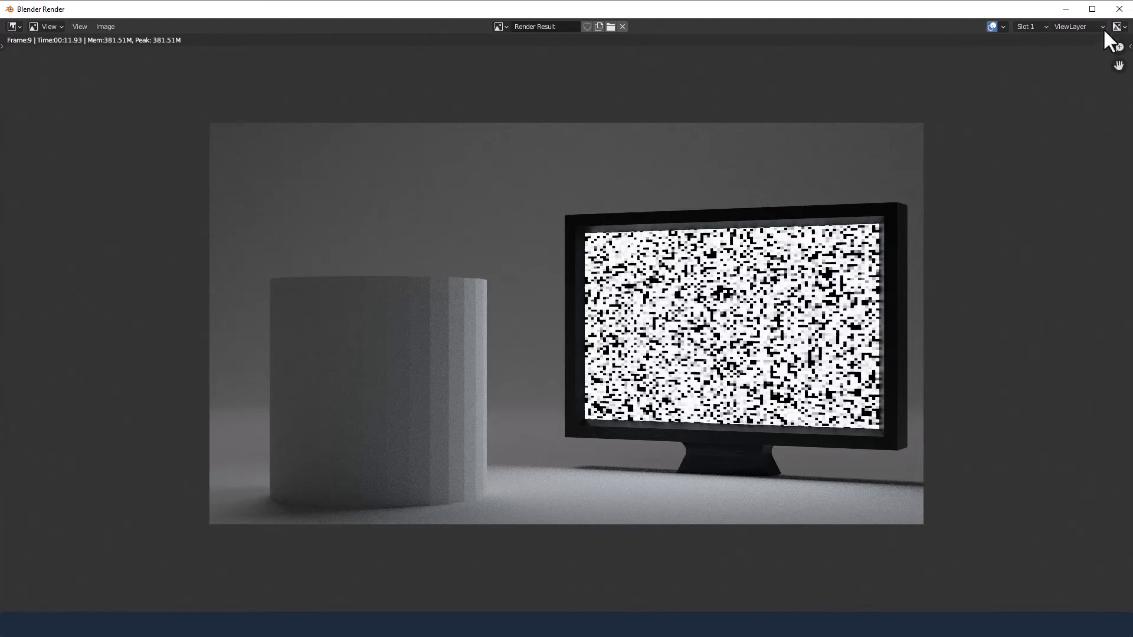
pyautogui.click(1120, 9)
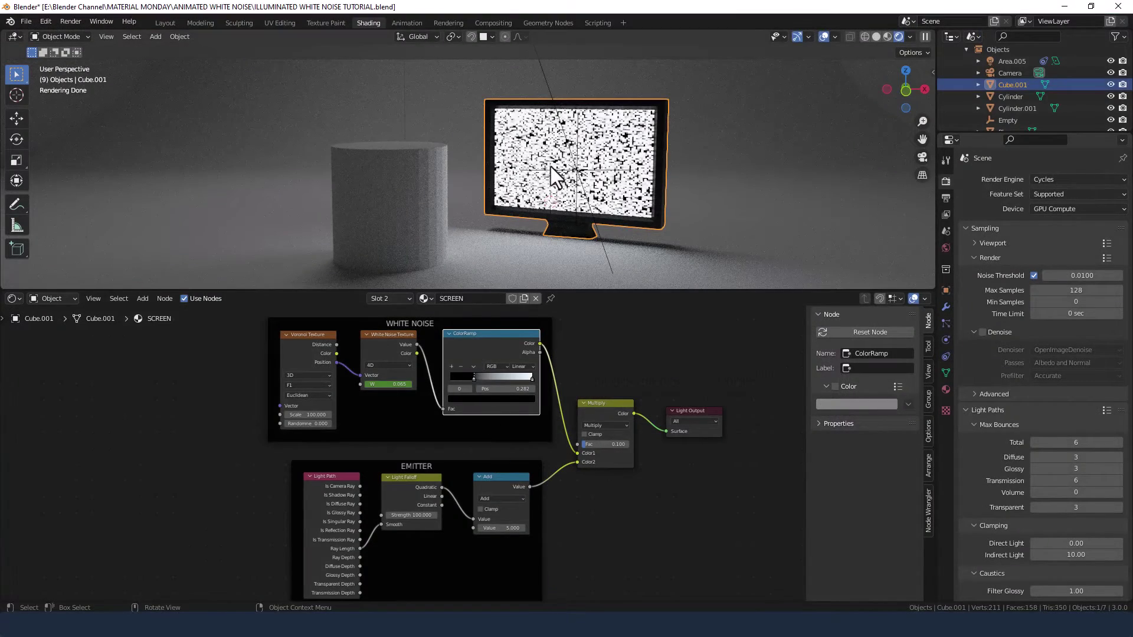
# Step: Set the Voronoi Texture's Scale to 400 and inspect the noise pattern on the TV screen close up
pyautogui.scroll(5, 574, 144)
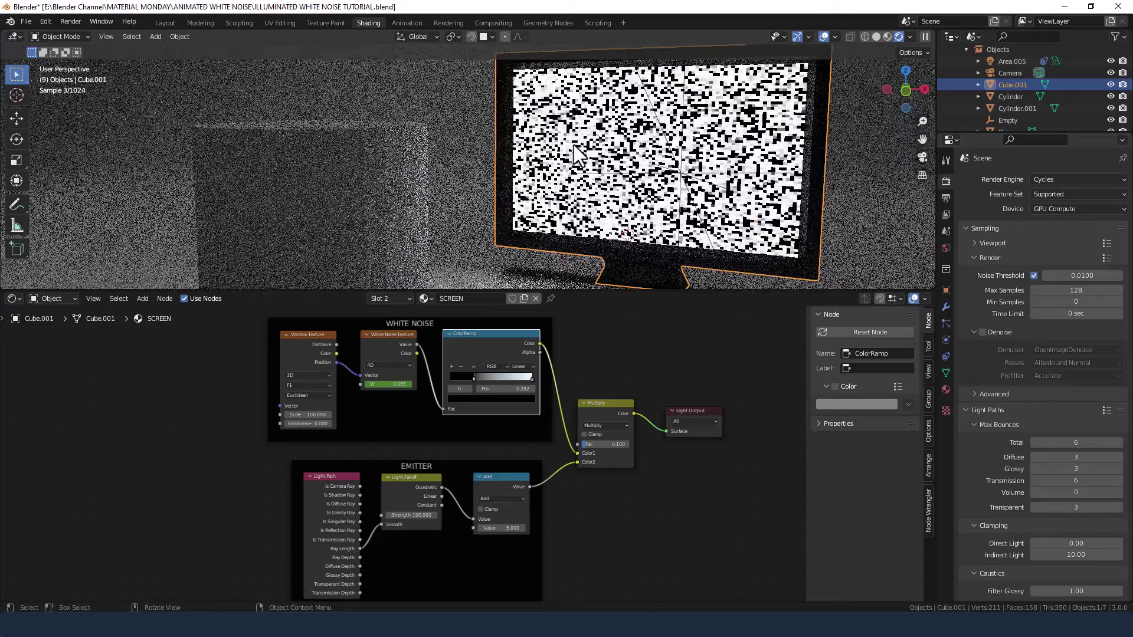
pyautogui.click(308, 415)
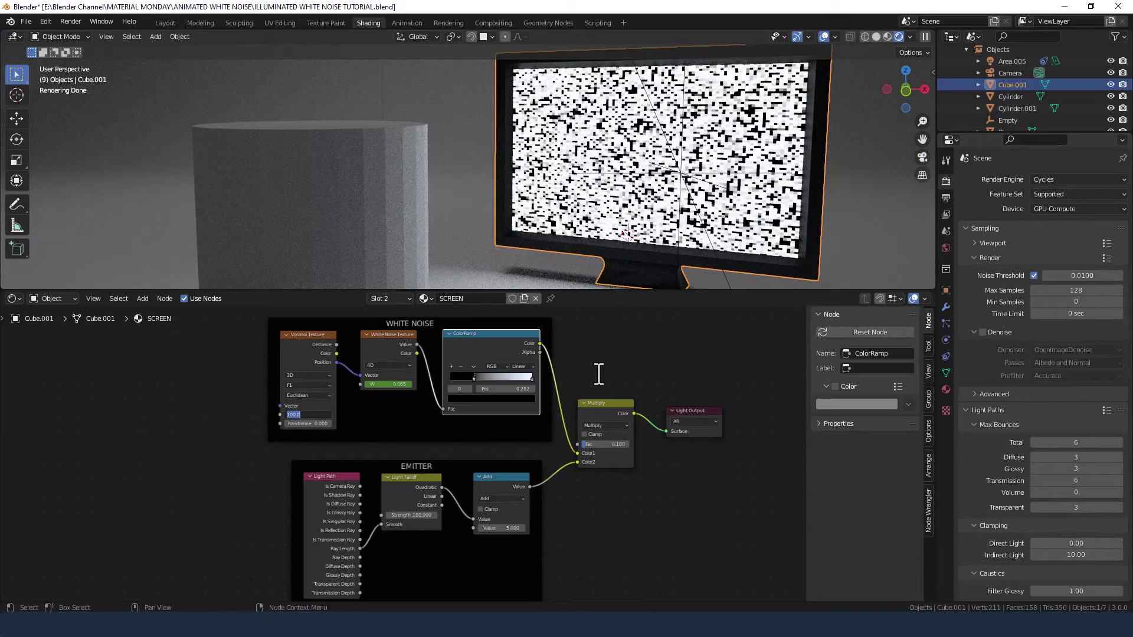
pyautogui.write('400')
pyautogui.press('Return')
pyautogui.scroll(3, 636, 157)
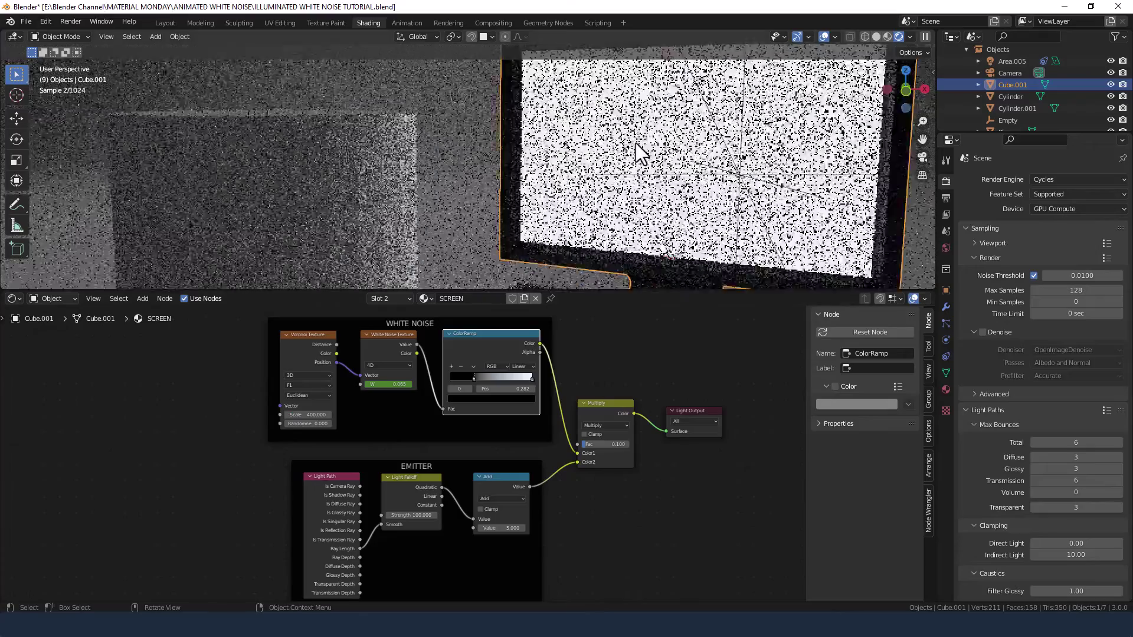
pyautogui.scroll(1, 635, 143)
pyautogui.scroll(2, 640, 143)
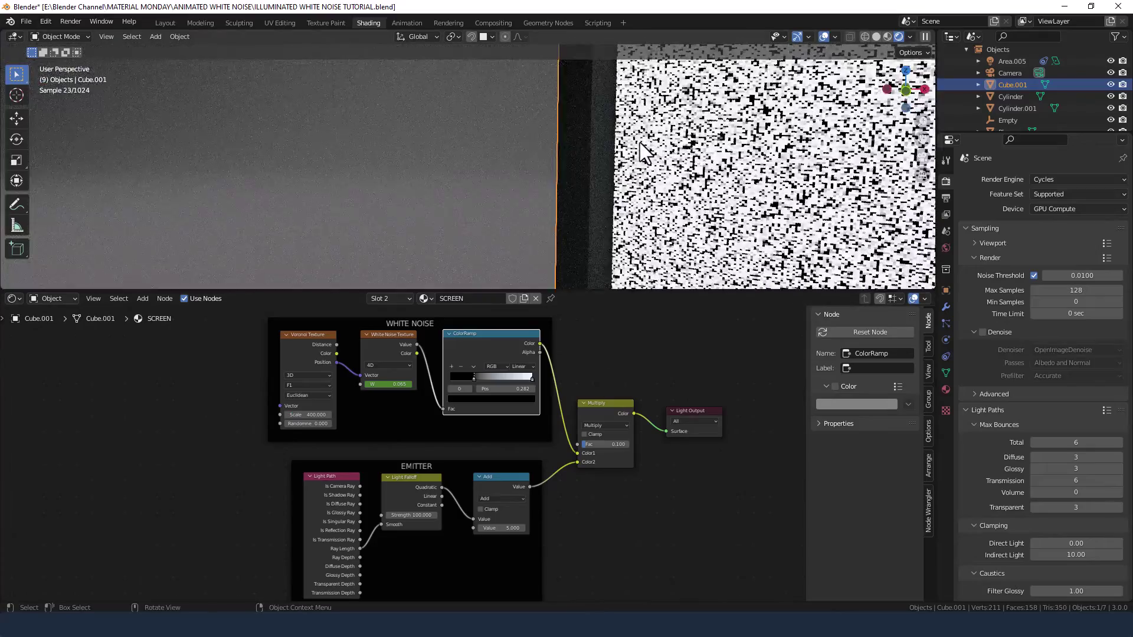
pyautogui.scroll(-6, 639, 143)
# Step: Play back the animation with the finer noise, and check the timeline and the node setup
pyautogui.press('space')
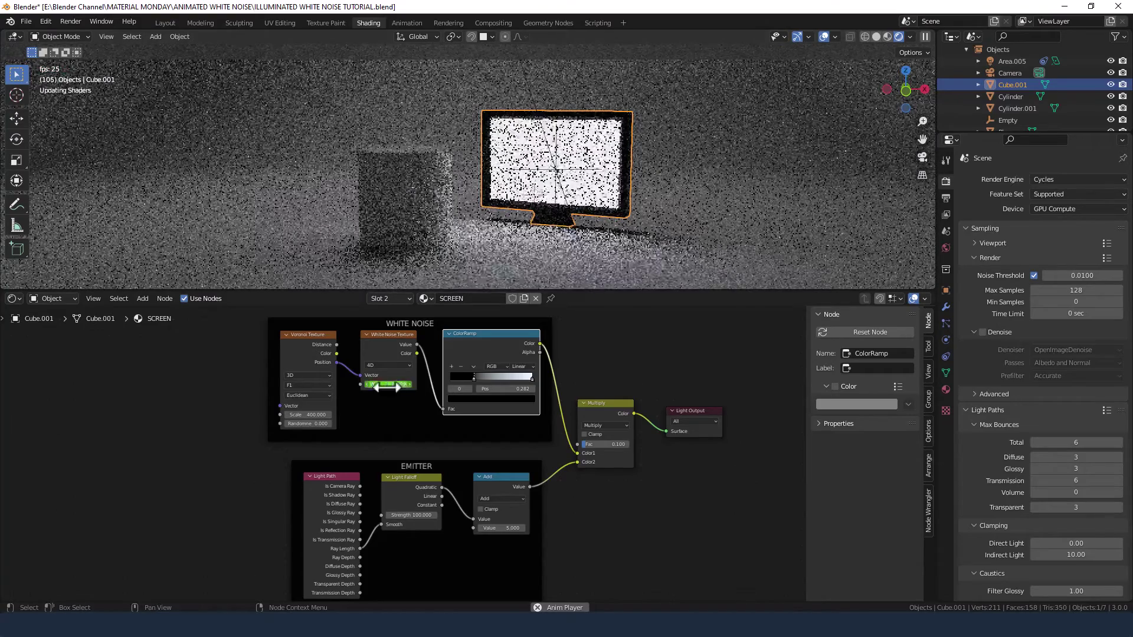
pyautogui.press('space')
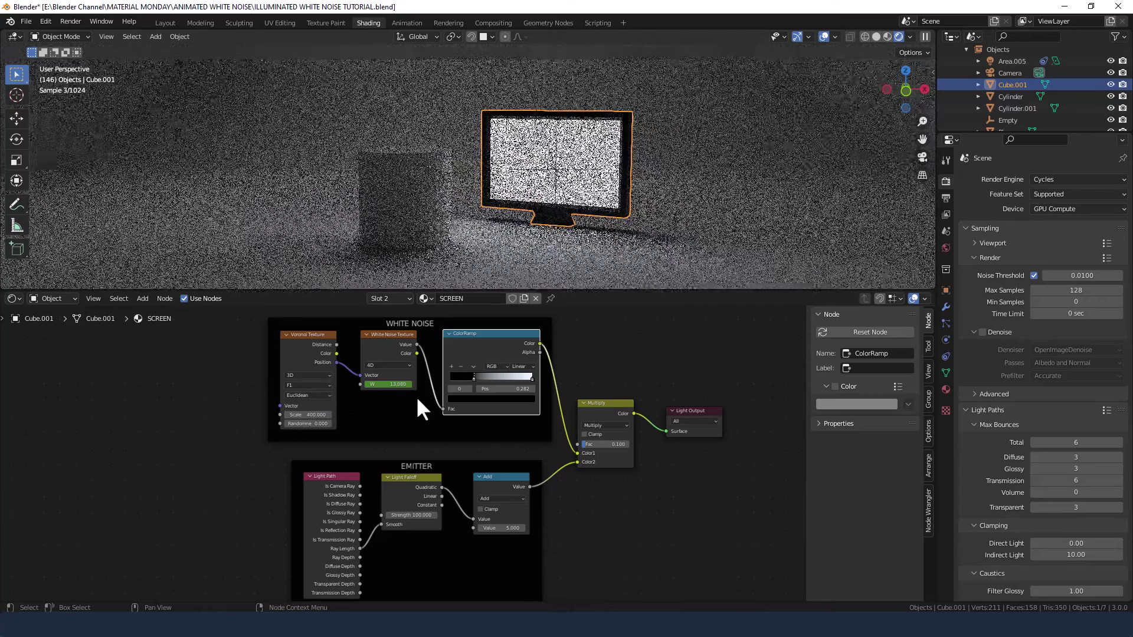
pyautogui.click(165, 23)
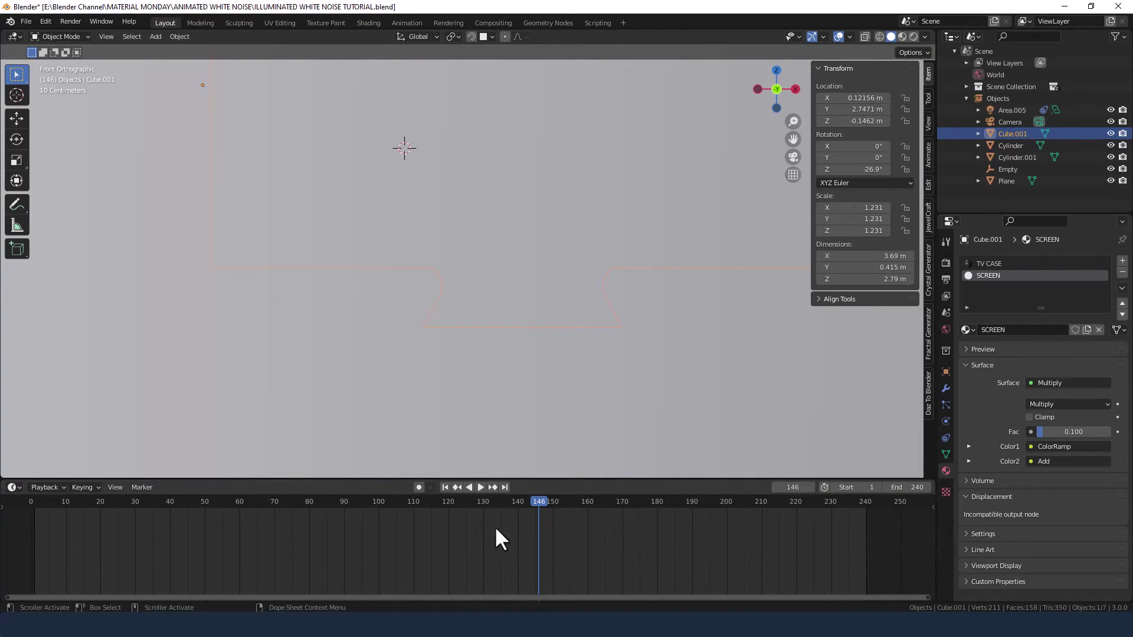
pyautogui.click(369, 22)
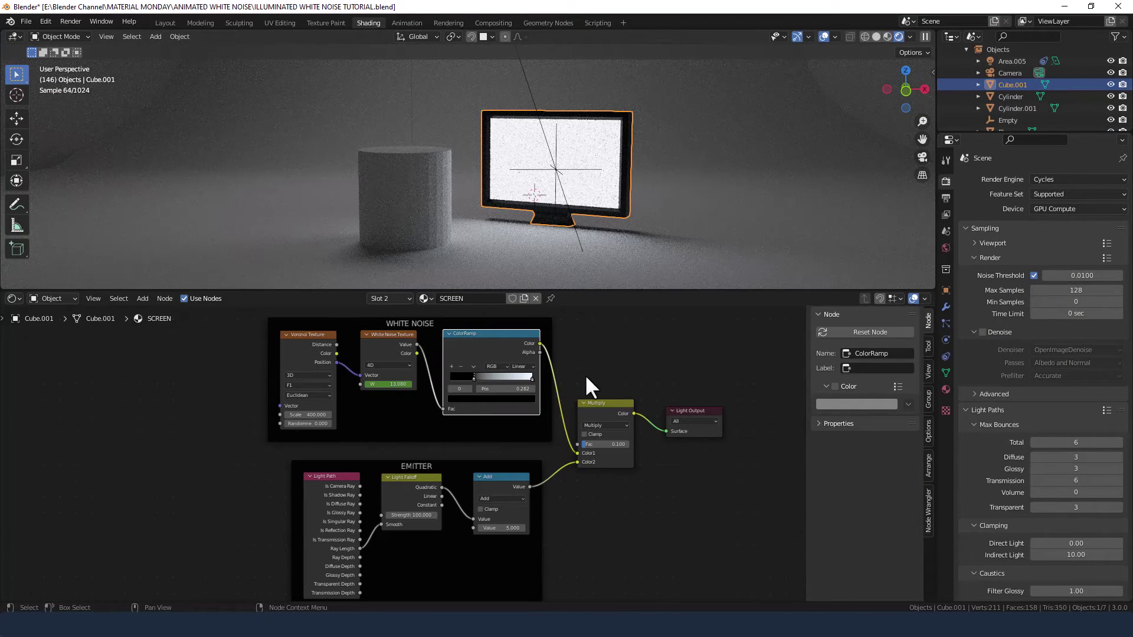
pyautogui.moveTo(587, 370); pyautogui.dragTo(583, 384, button='middle')
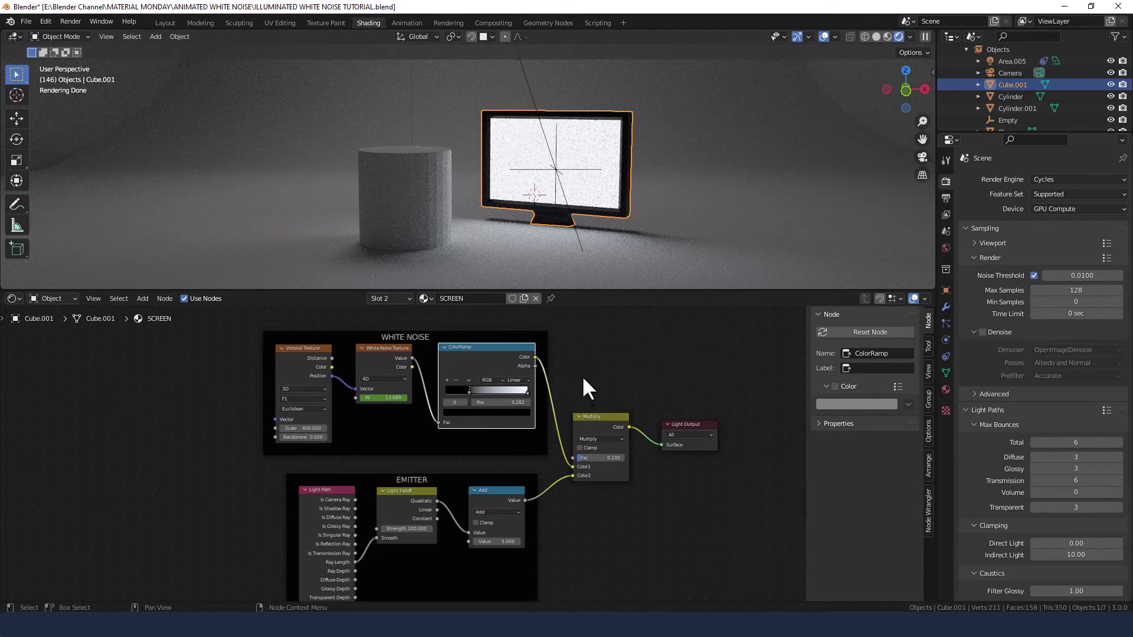